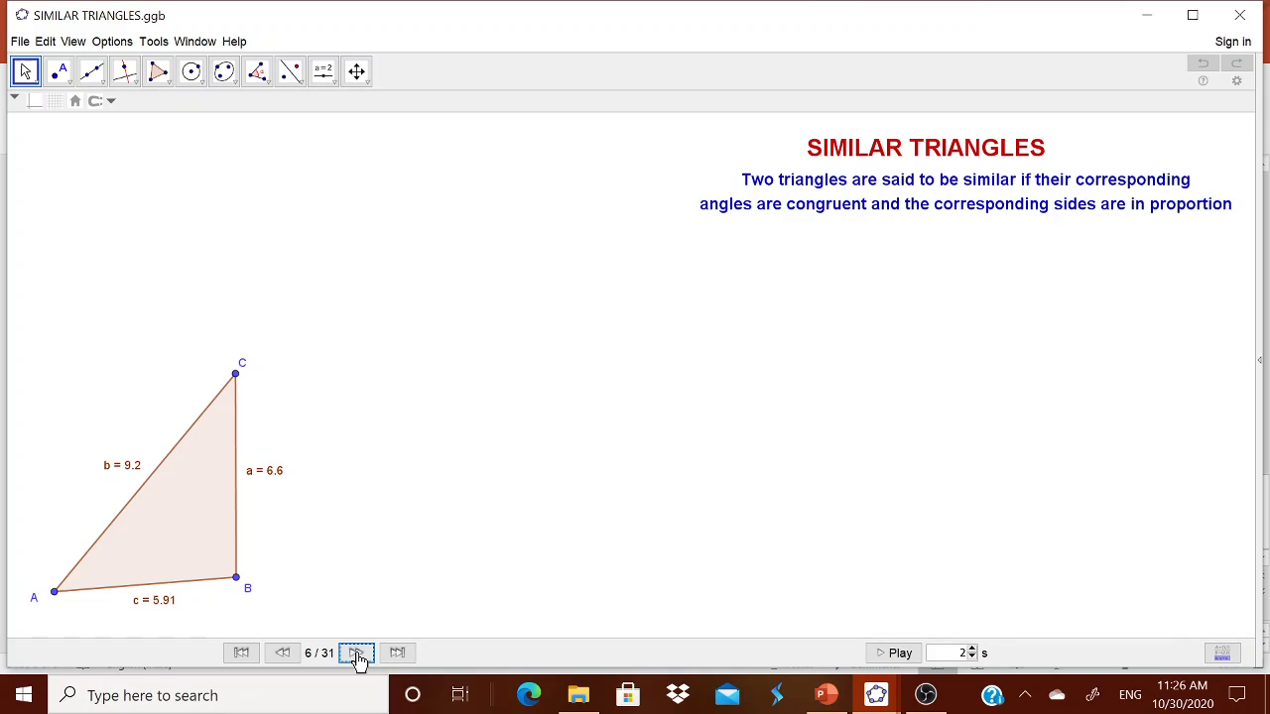
Step: Advance the construction replay three steps and reshape triangle ABC by dragging vertex B
left_click(356, 653)
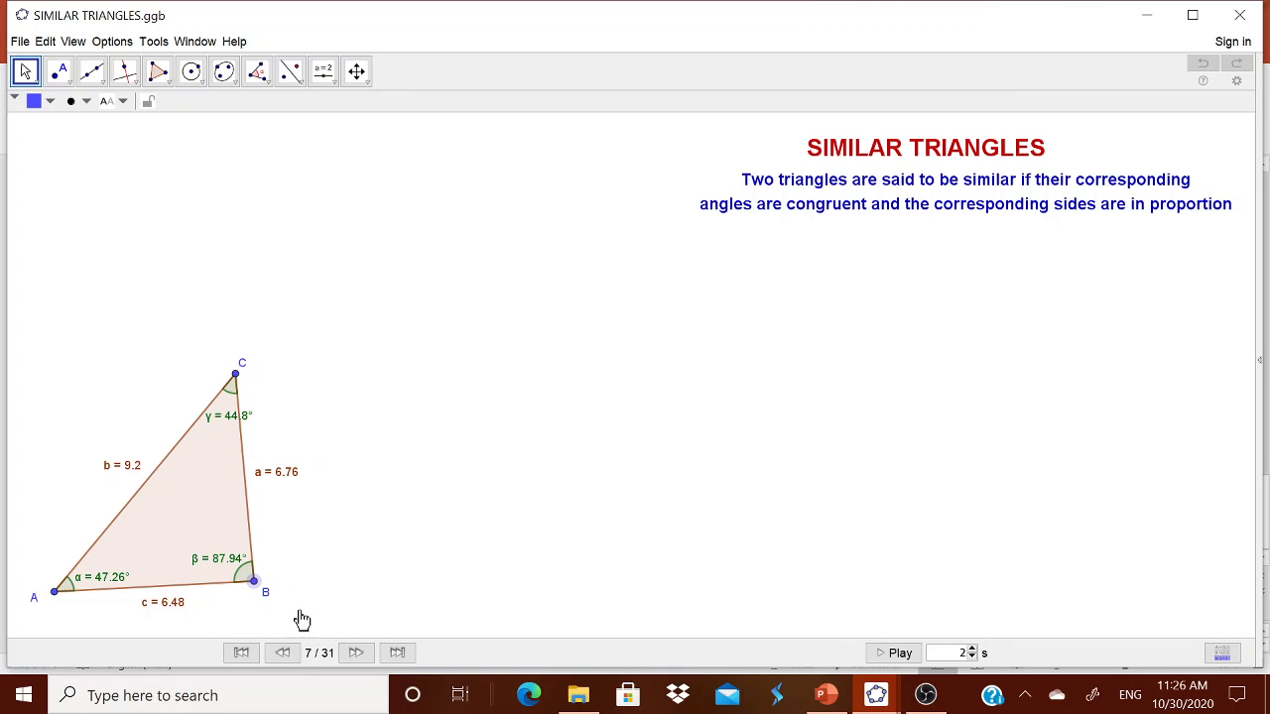
double_click(354, 654)
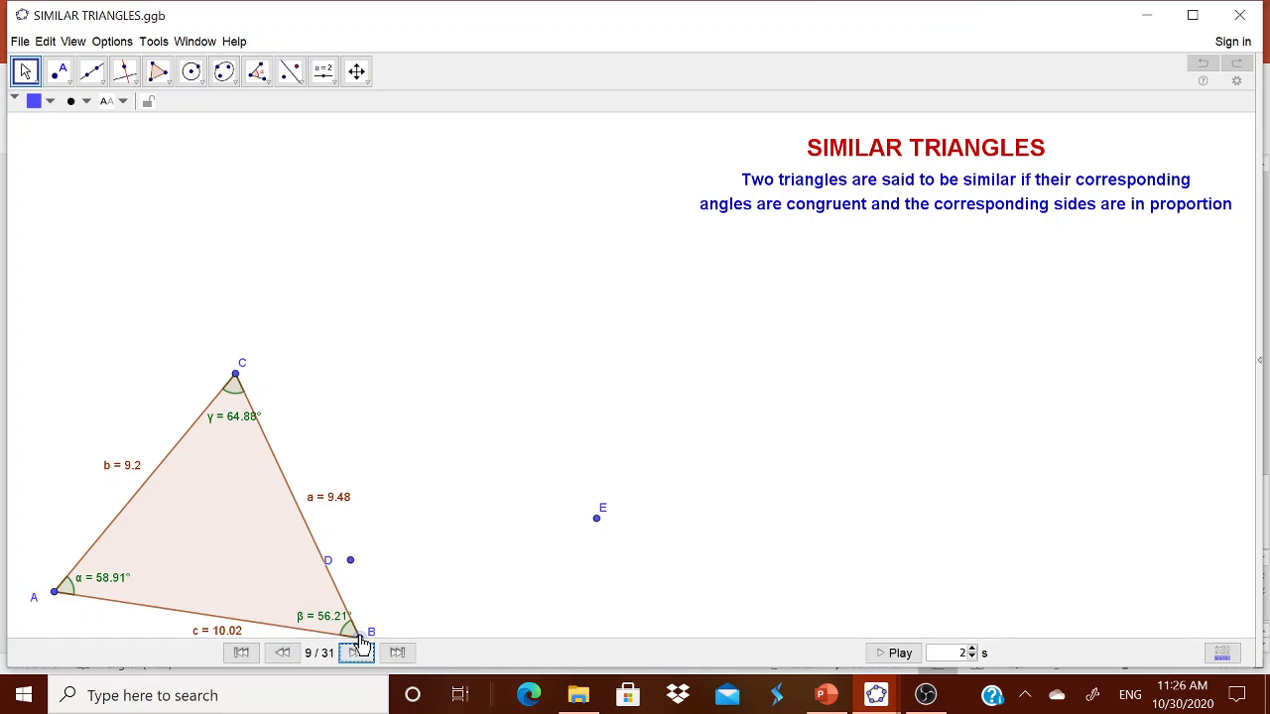
left_click_drag(360, 643, 287, 591)
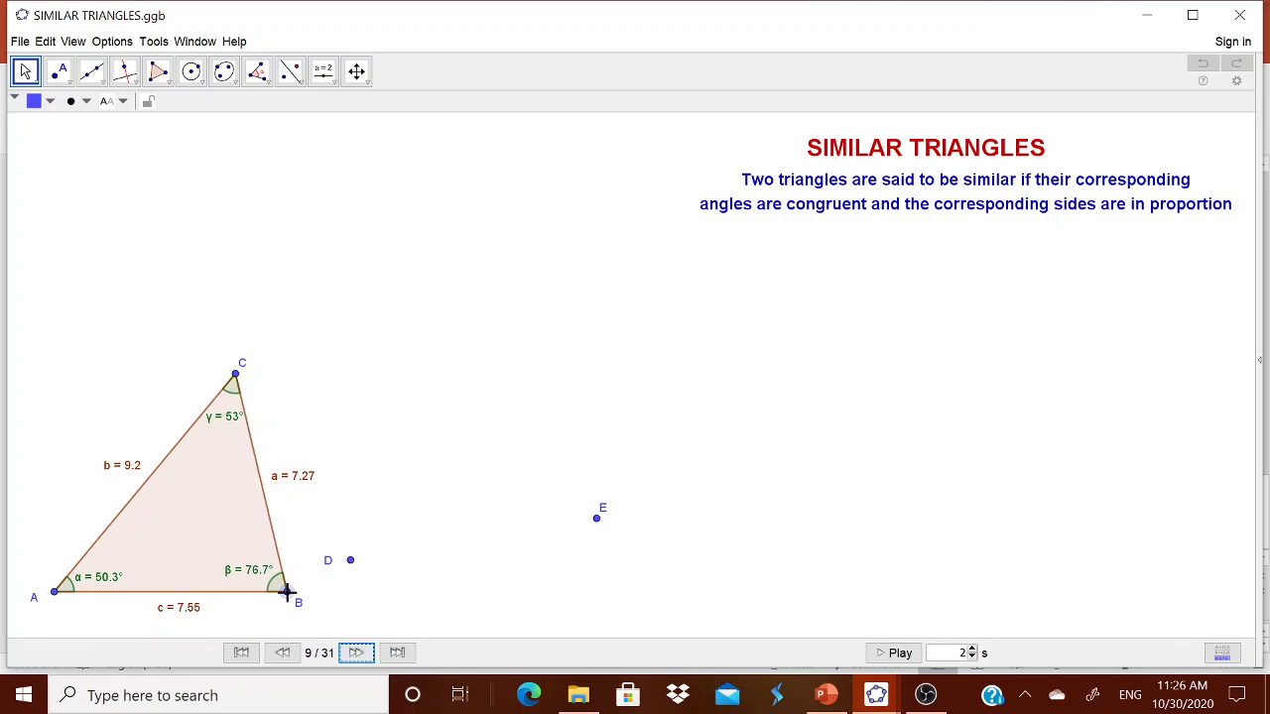
Step: Step the replay through segment DE and angles δ and ε to complete triangle DEF
left_click(357, 654)
left_click(359, 655)
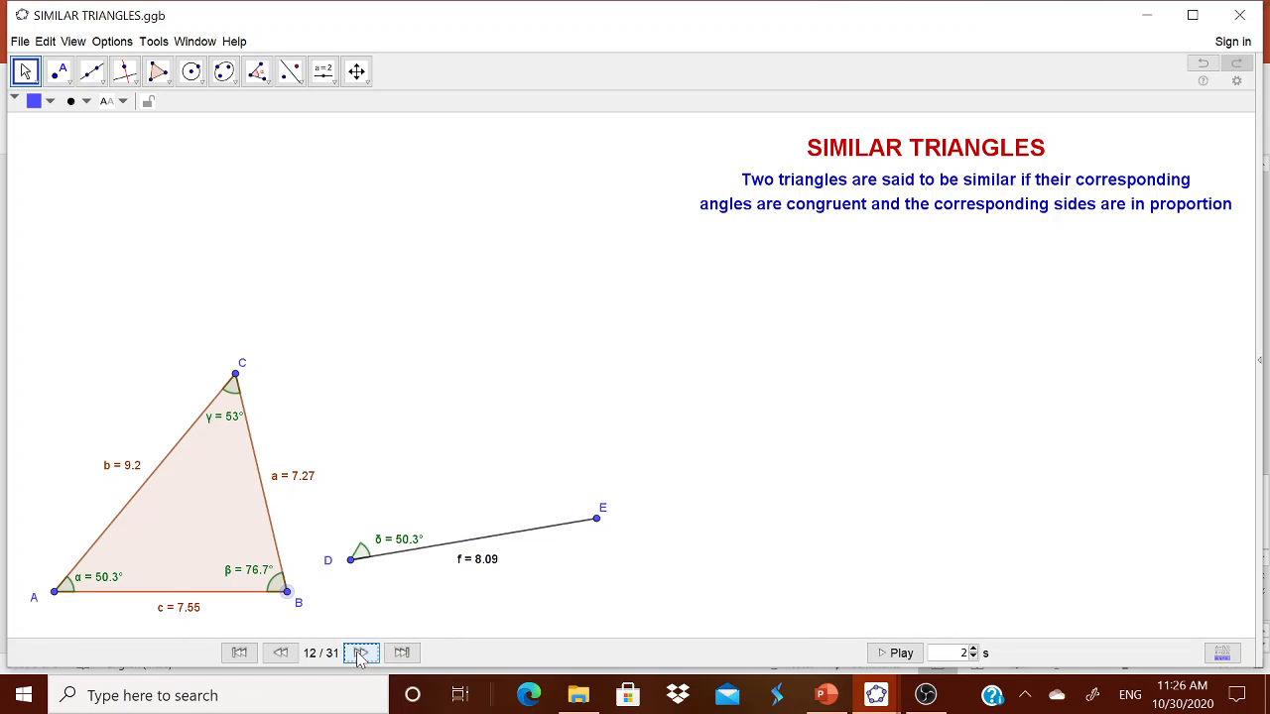
left_click(359, 654)
left_click(359, 655)
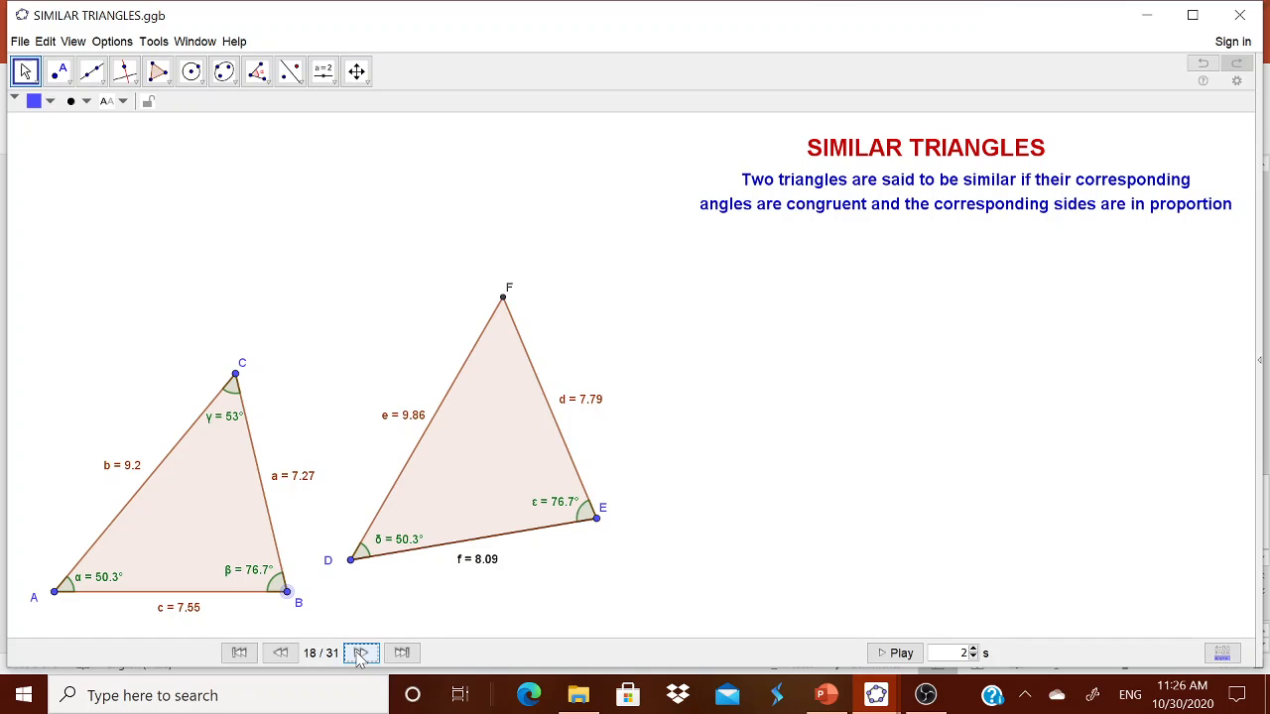
Step: Pan the drawing slightly, then advance the replay to the corresponding angles step 21
left_click(358, 75)
mouse_move(467, 453)
left_mouse_down()
mouse_move(552, 446)
mouse_move(465, 434)
left_mouse_up()
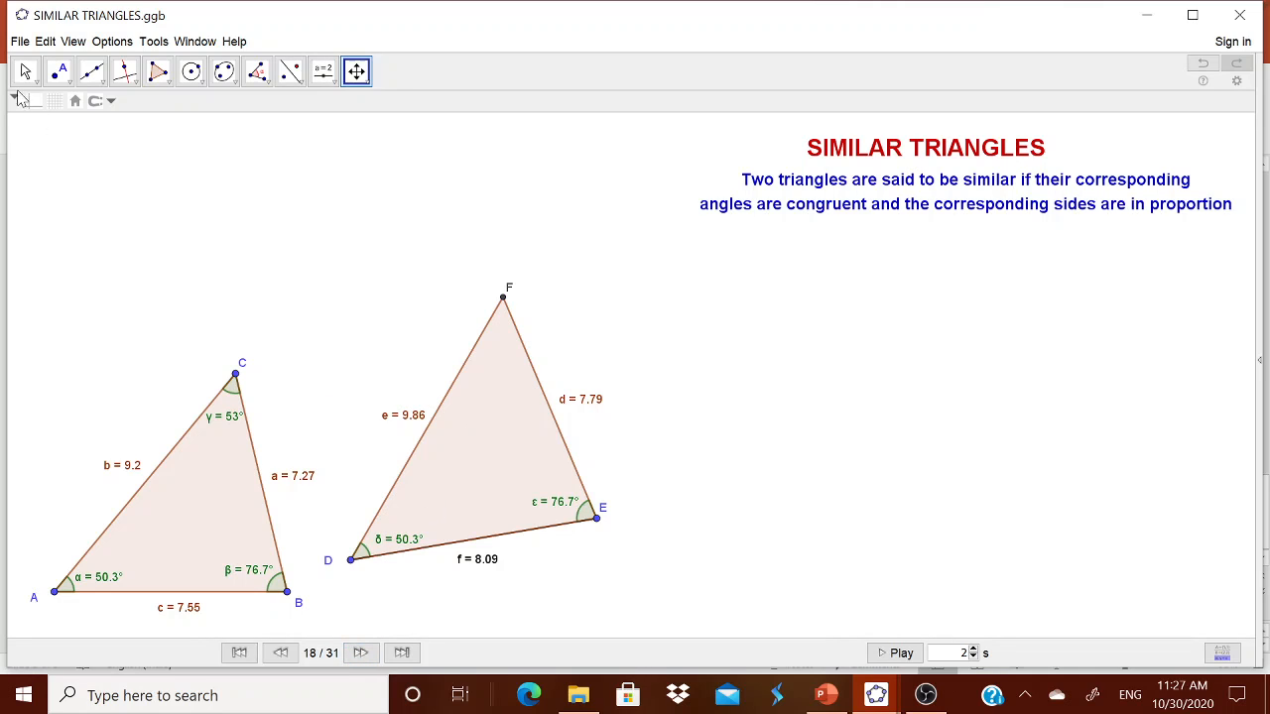
left_click(26, 72)
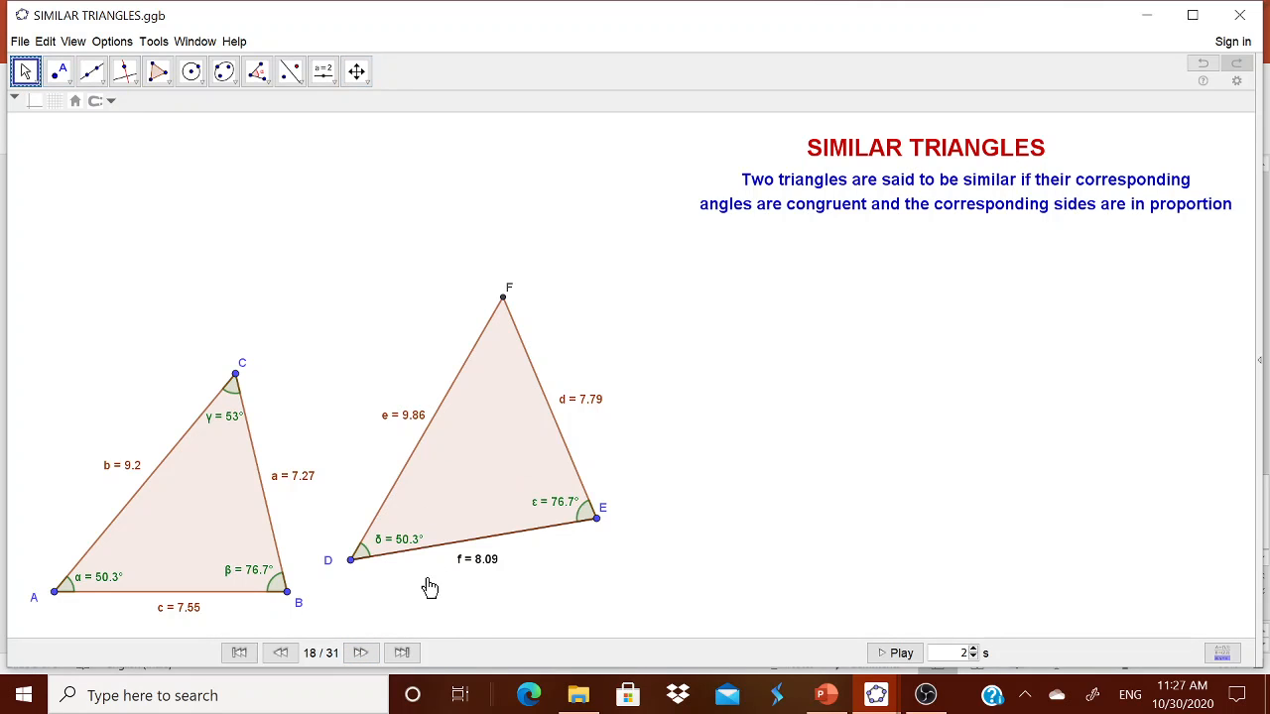
left_click(361, 652)
left_click(361, 652)
left_click(361, 652)
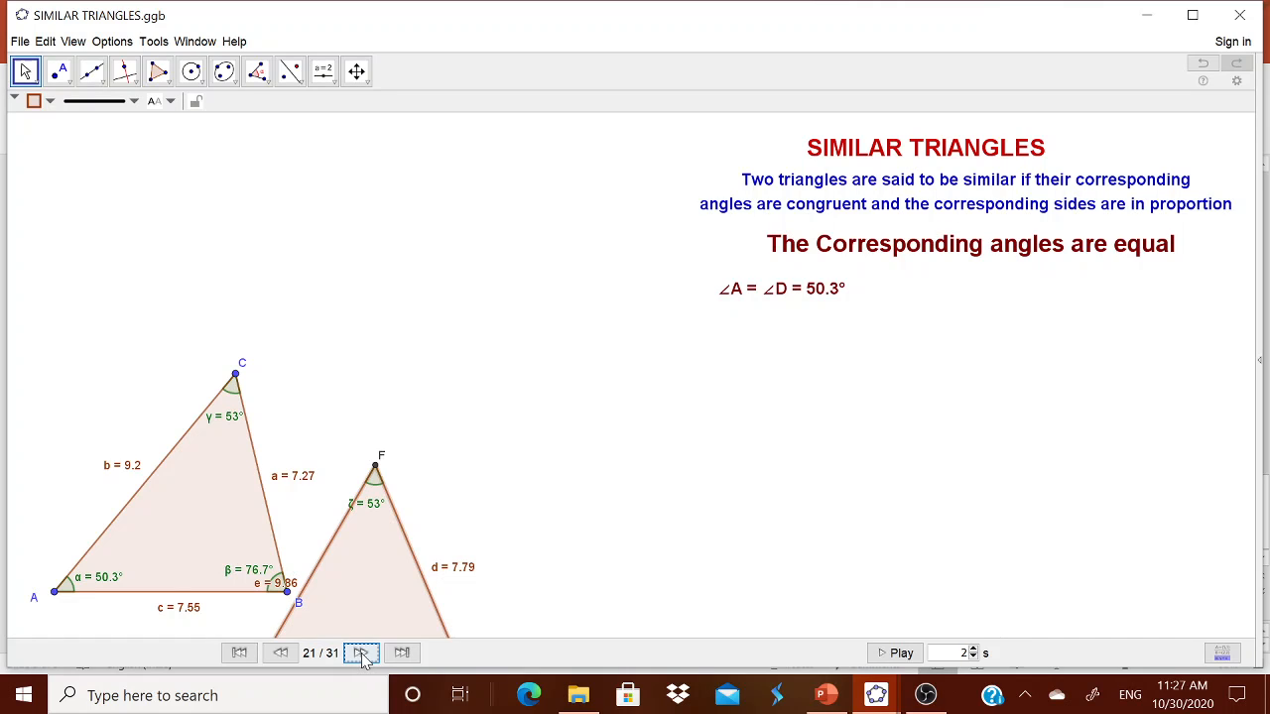
Step: Advance to the proportional sides step, move triangle DEF beside ABC, and reshape via point B
left_click(362, 653)
left_click(360, 650)
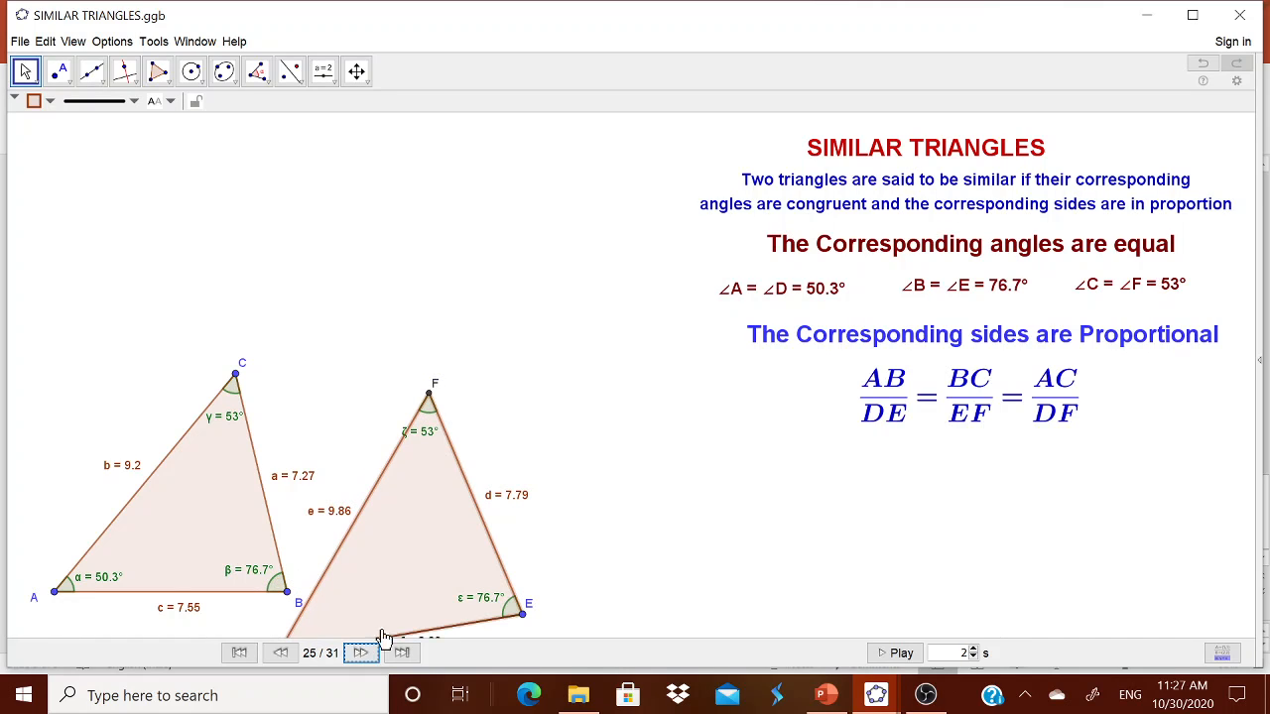
left_click_drag(434, 548, 526, 451)
left_click_drag(287, 592, 314, 587)
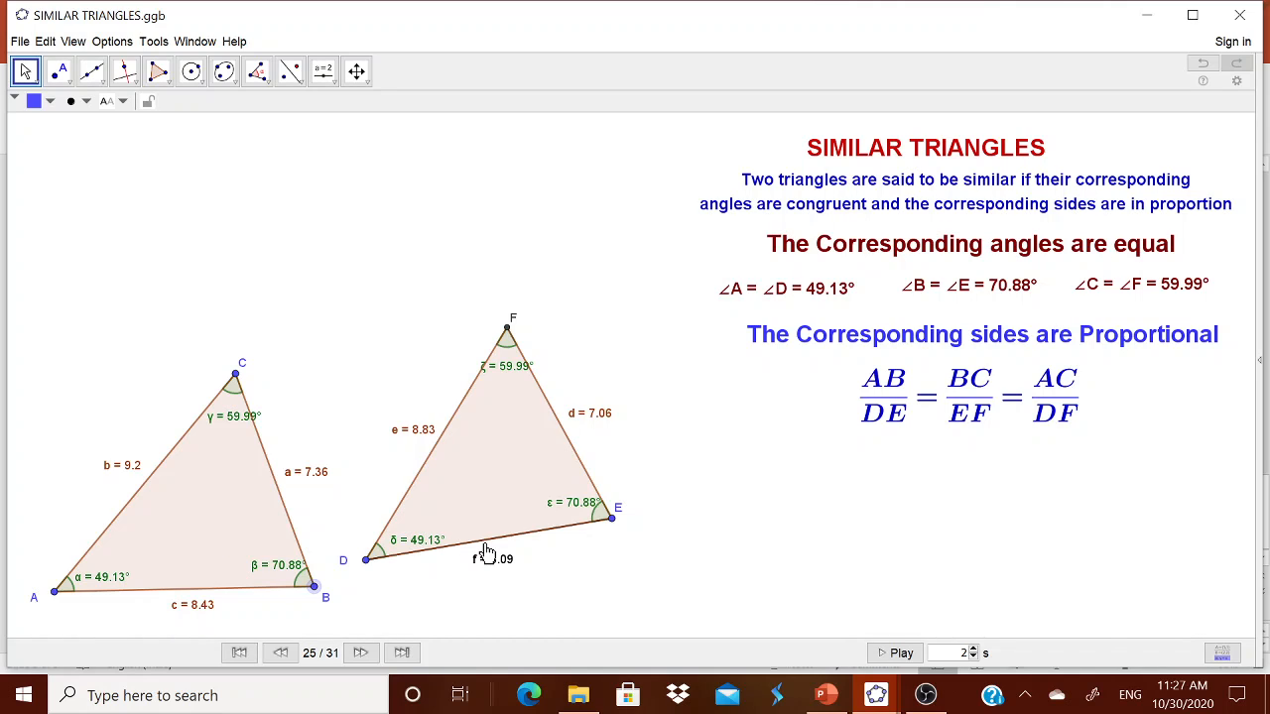
Step: Step to the numeric side ratios and drag B to show all ratios stay 1.03
left_click(361, 652)
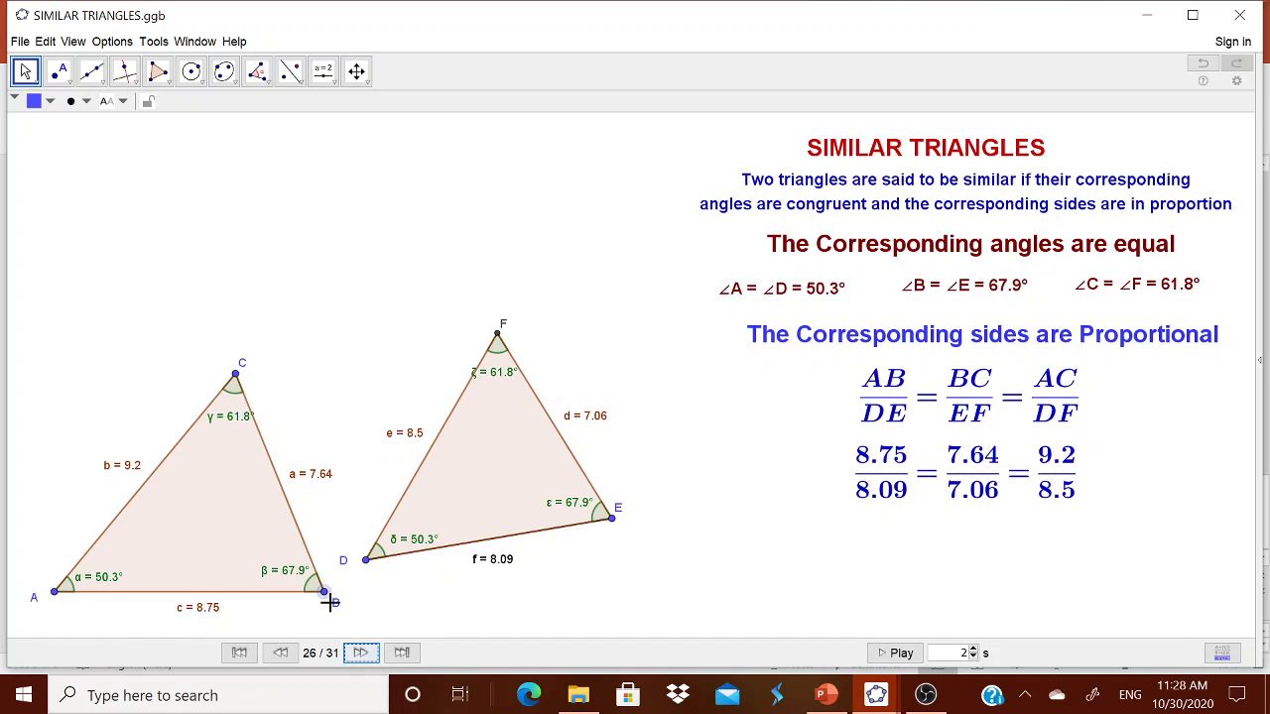
mouse_move(323, 591)
left_mouse_down()
mouse_move(335, 593)
mouse_move(310, 575)
mouse_move(331, 567)
mouse_move(327, 582)
left_mouse_up()
left_click(361, 653)
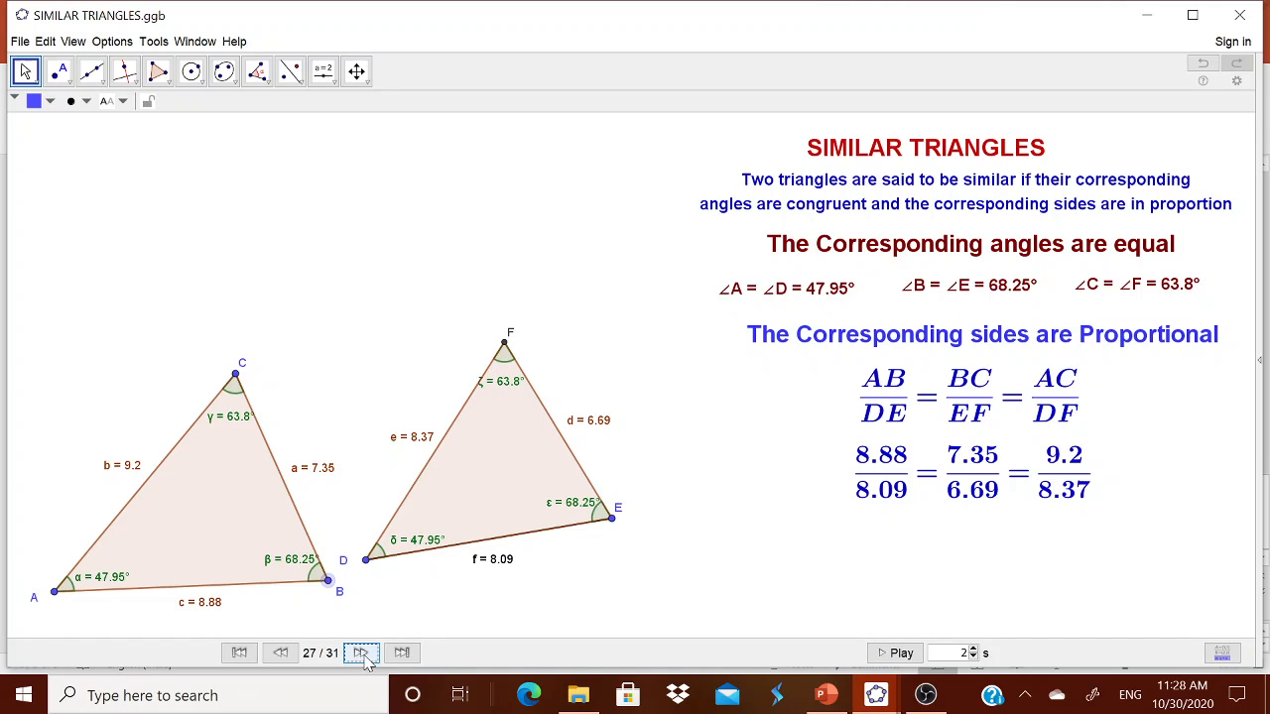
left_click(364, 659)
left_click(362, 660)
left_click(362, 660)
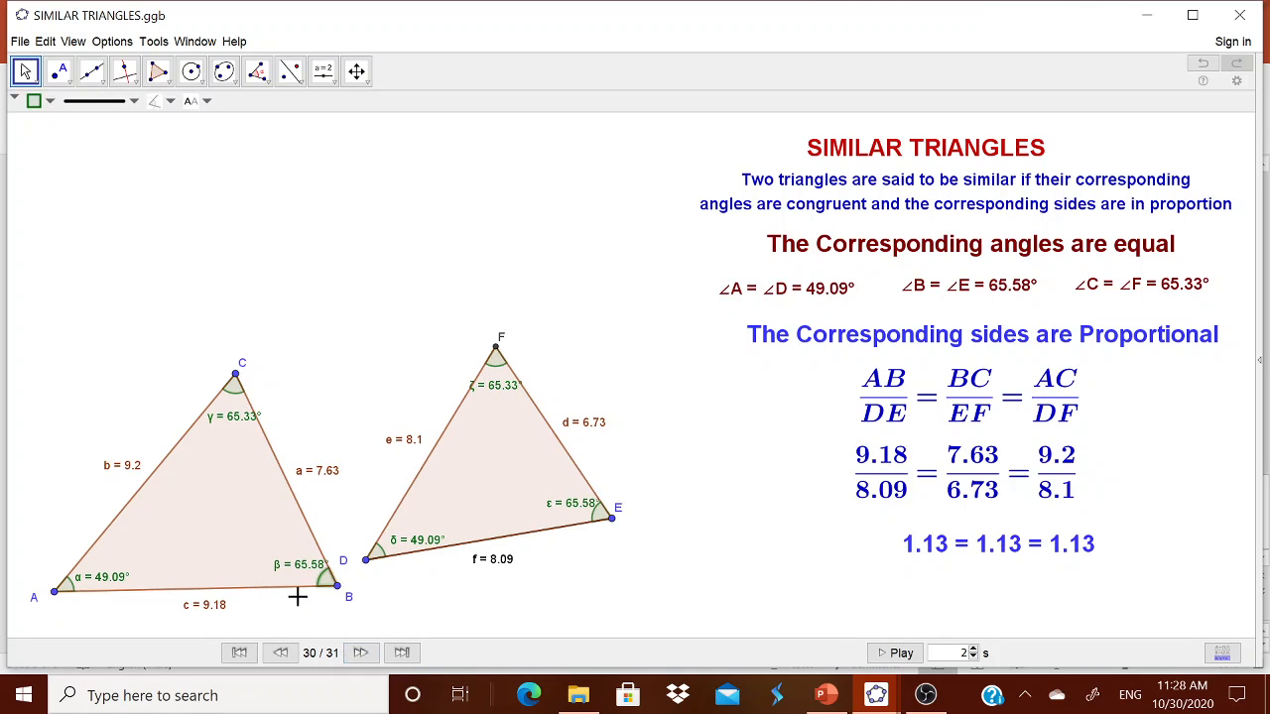
left_click_drag(339, 593, 308, 591)
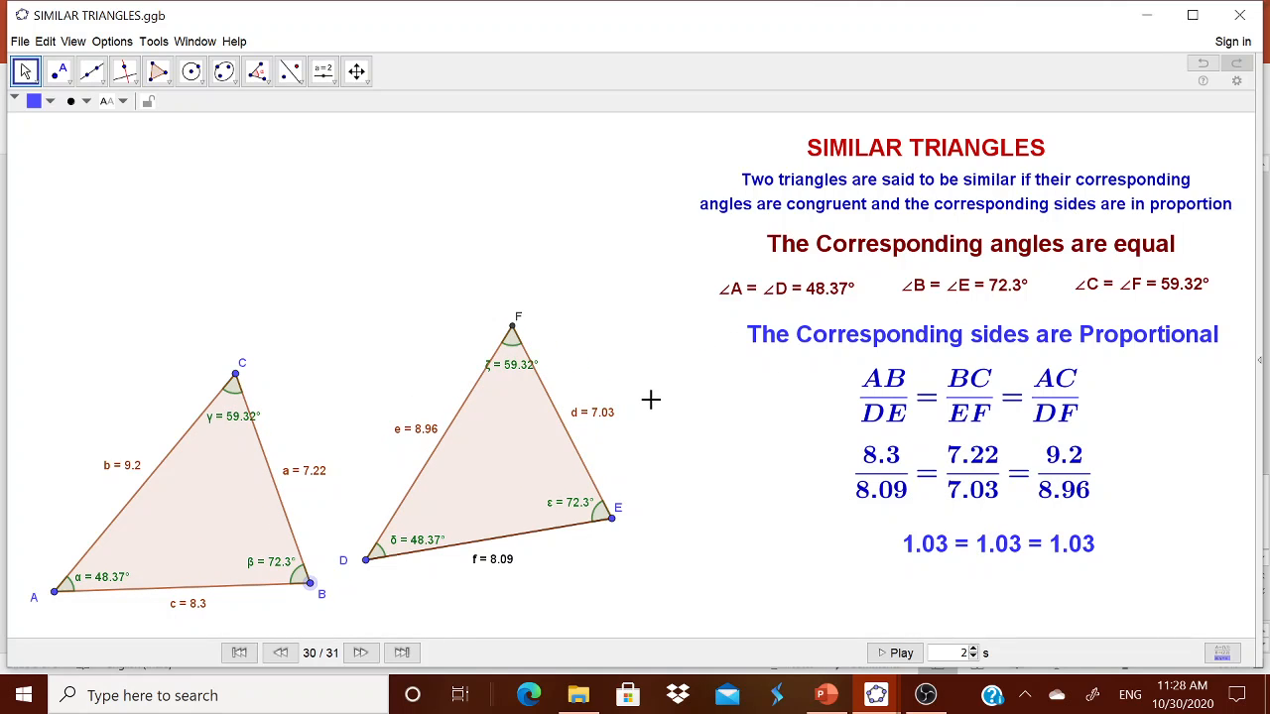
Step: Minimise the similar triangles worksheet and bring the blank GeoGebra Classic 5 window forward
left_click(1149, 21)
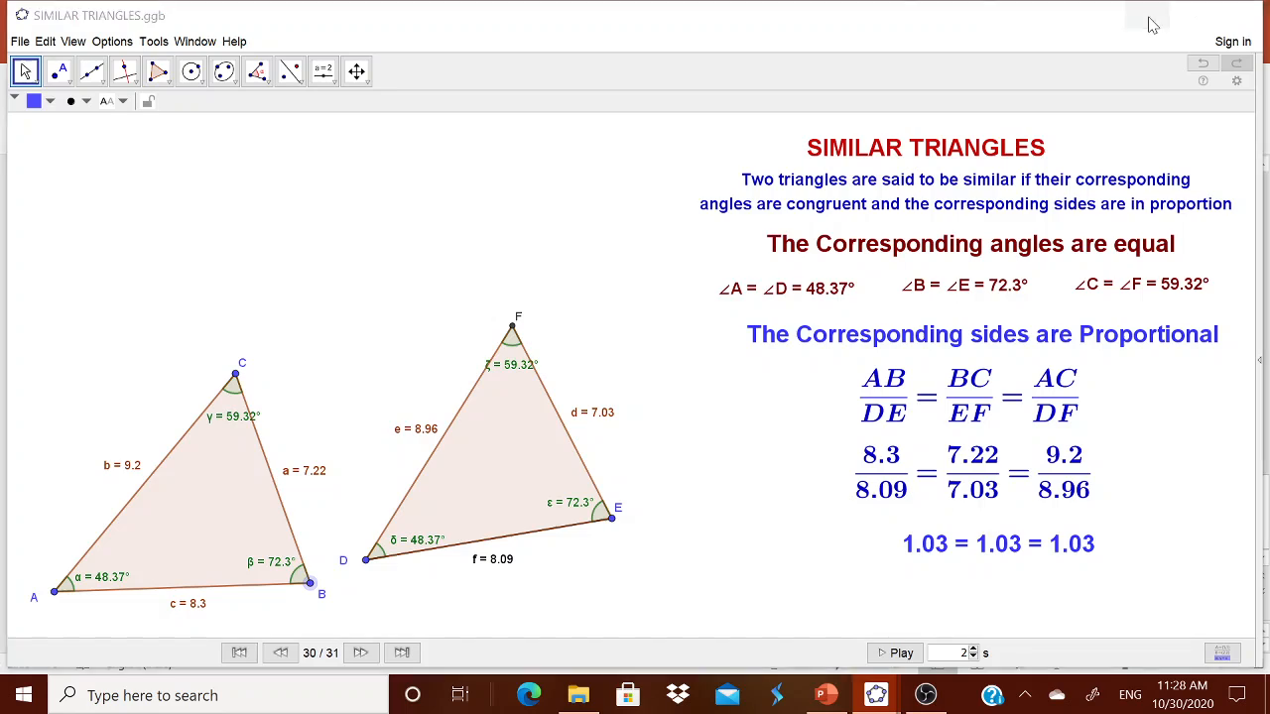
mouse_move(875, 695)
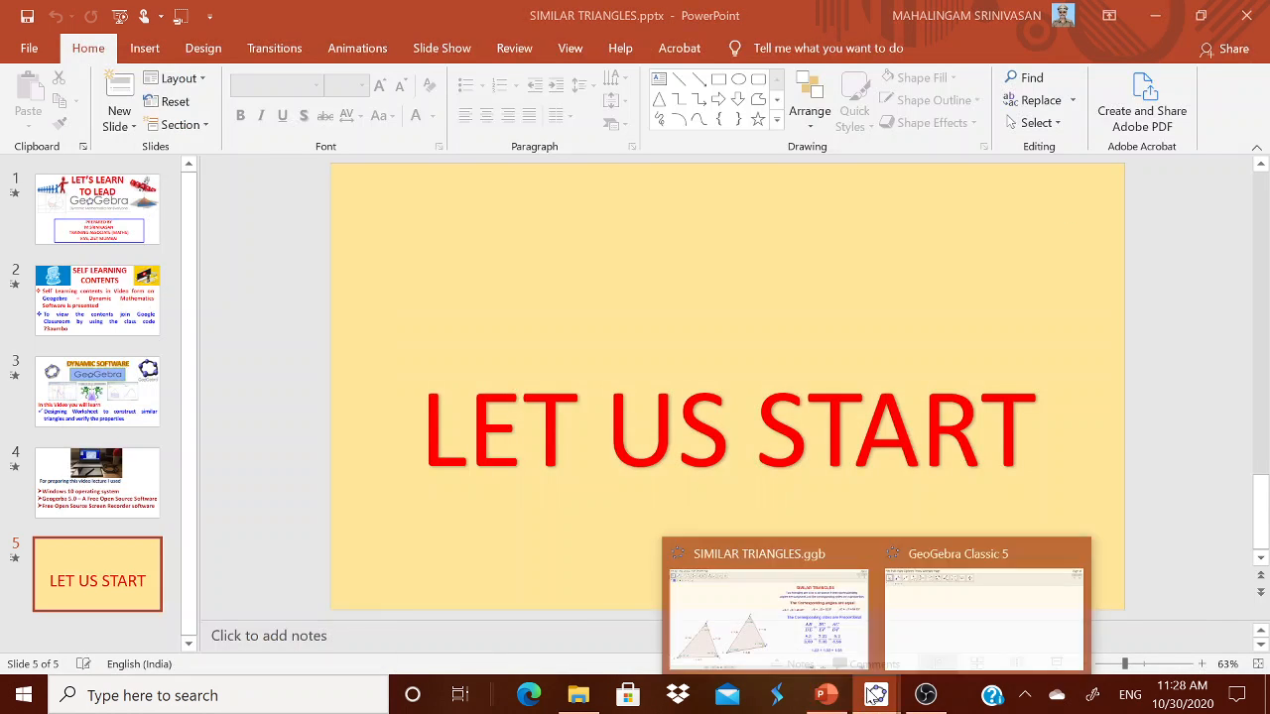
left_click(933, 654)
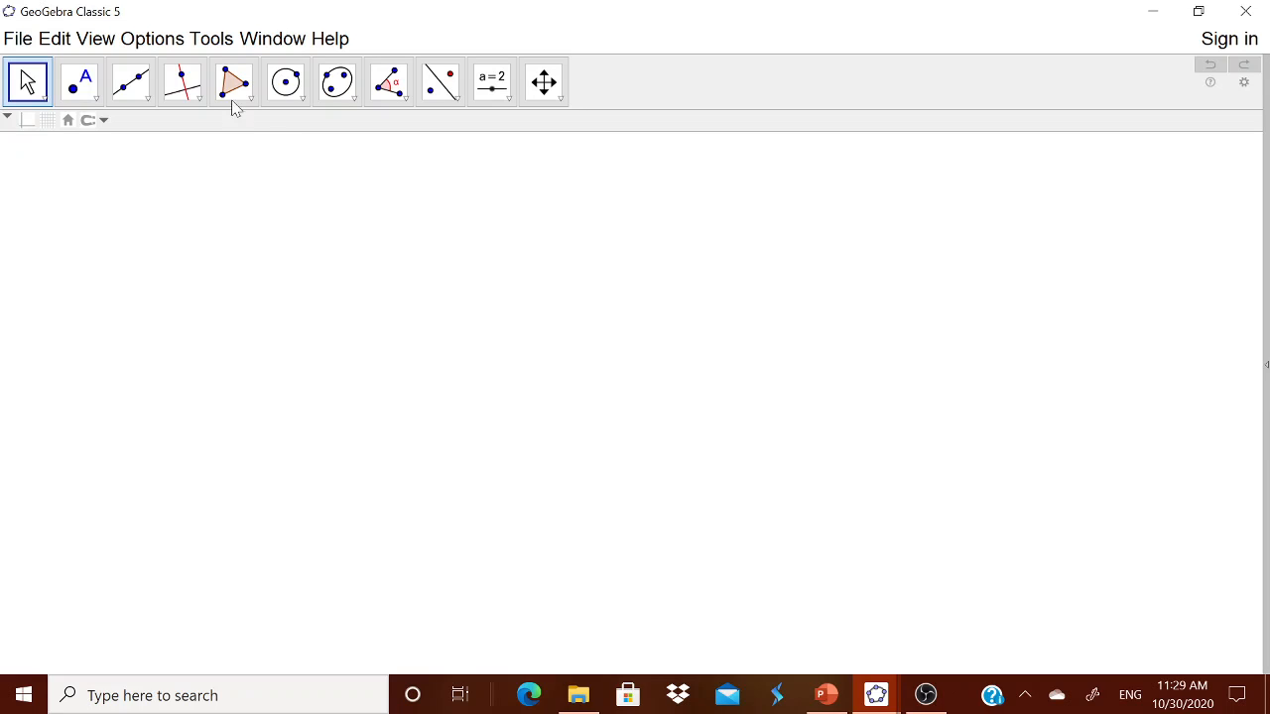
Step: Look over Options > Rounding and Labeling unchanged, then select the Text tool from the Slider group
left_click(173, 43)
mouse_move(184, 77)
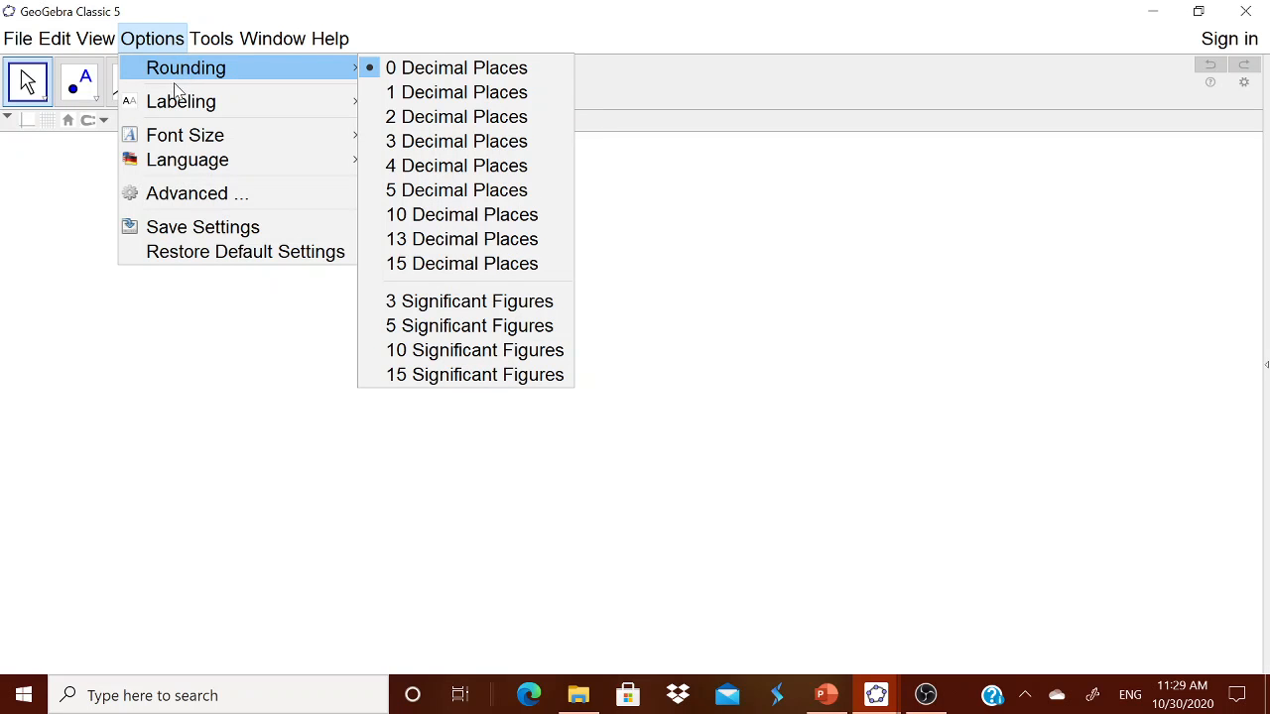
mouse_move(177, 106)
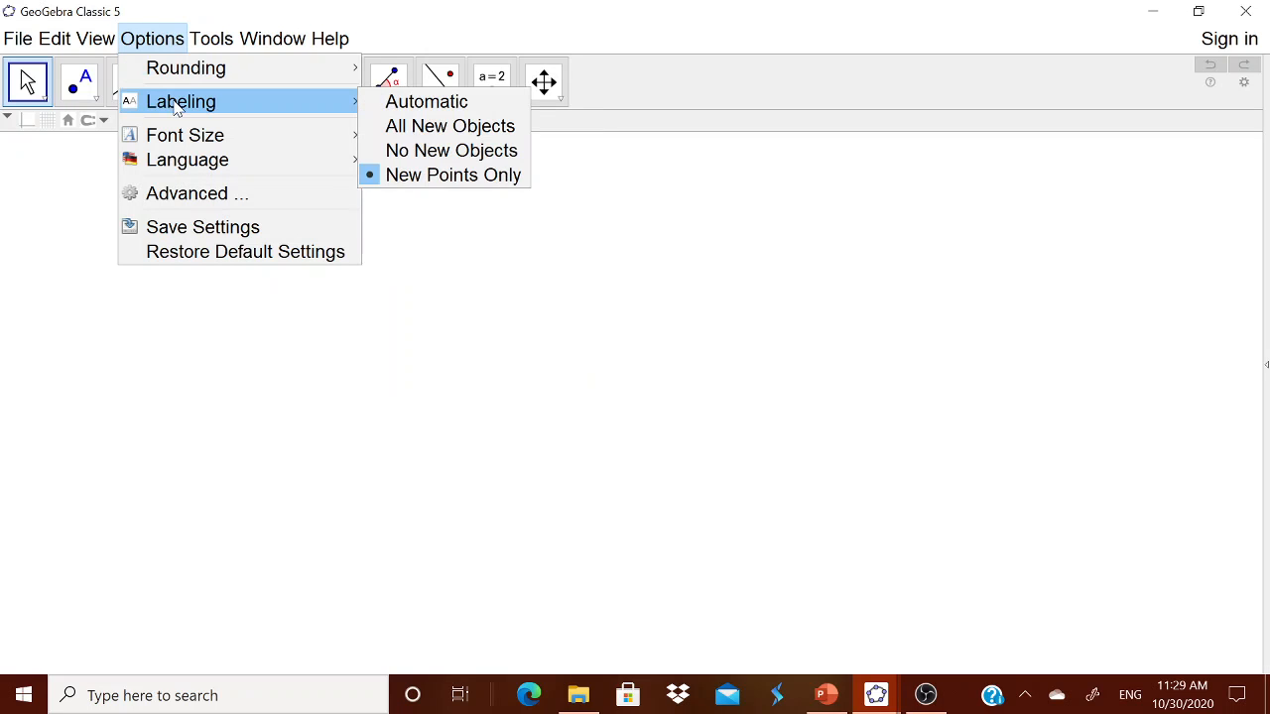
left_click(516, 30)
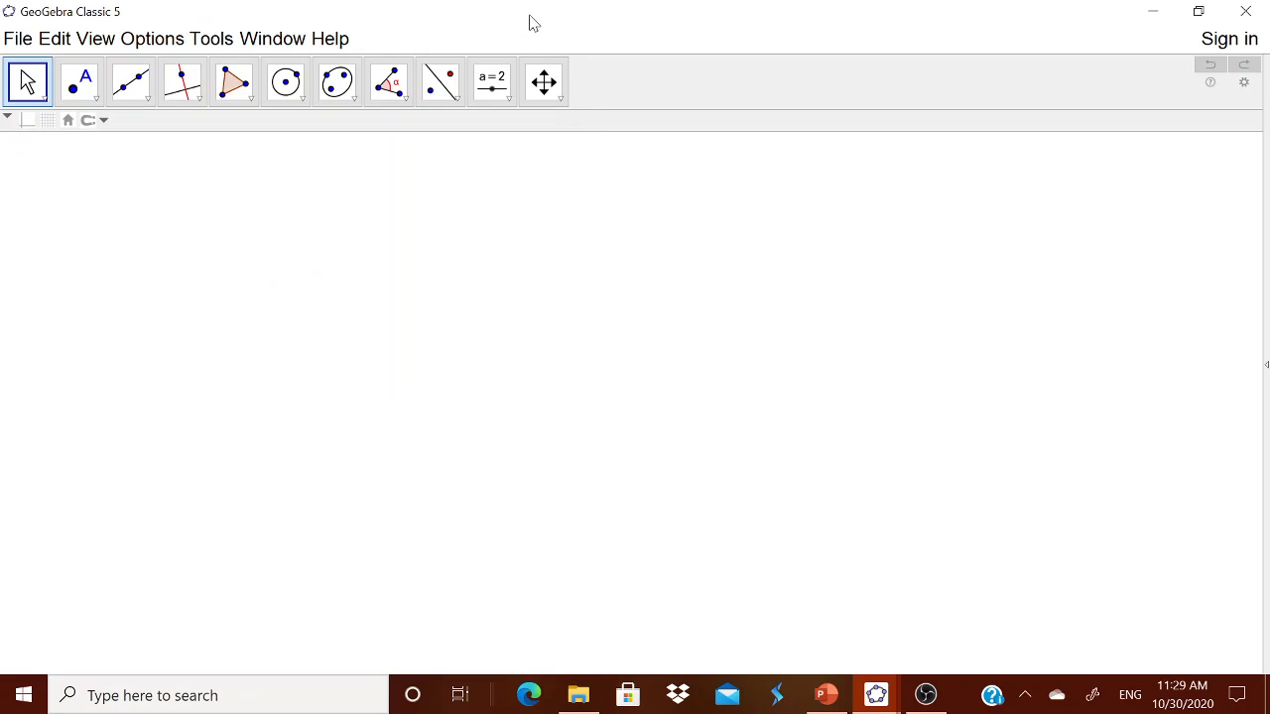
left_click(501, 92)
left_click(532, 172)
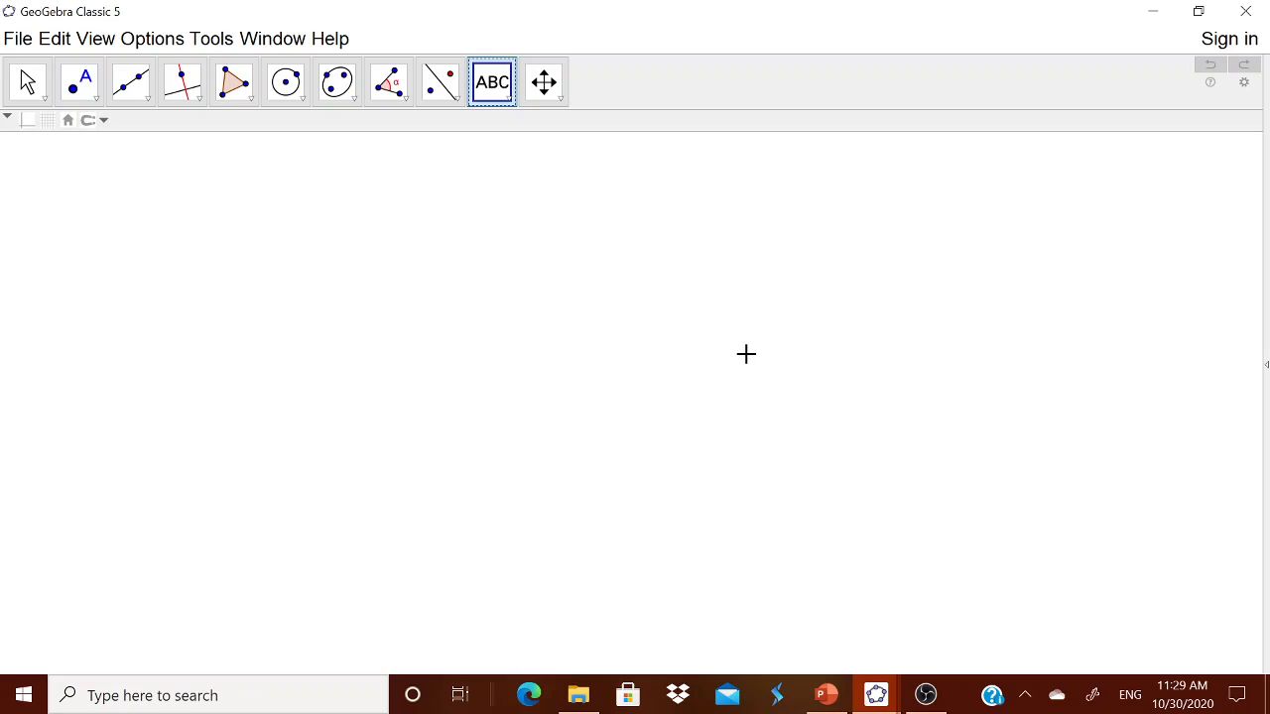
Step: Place a text box and type 'Two triangels are similar when the corresponding angles are equal and sides are proportinal'
left_click(745, 354)
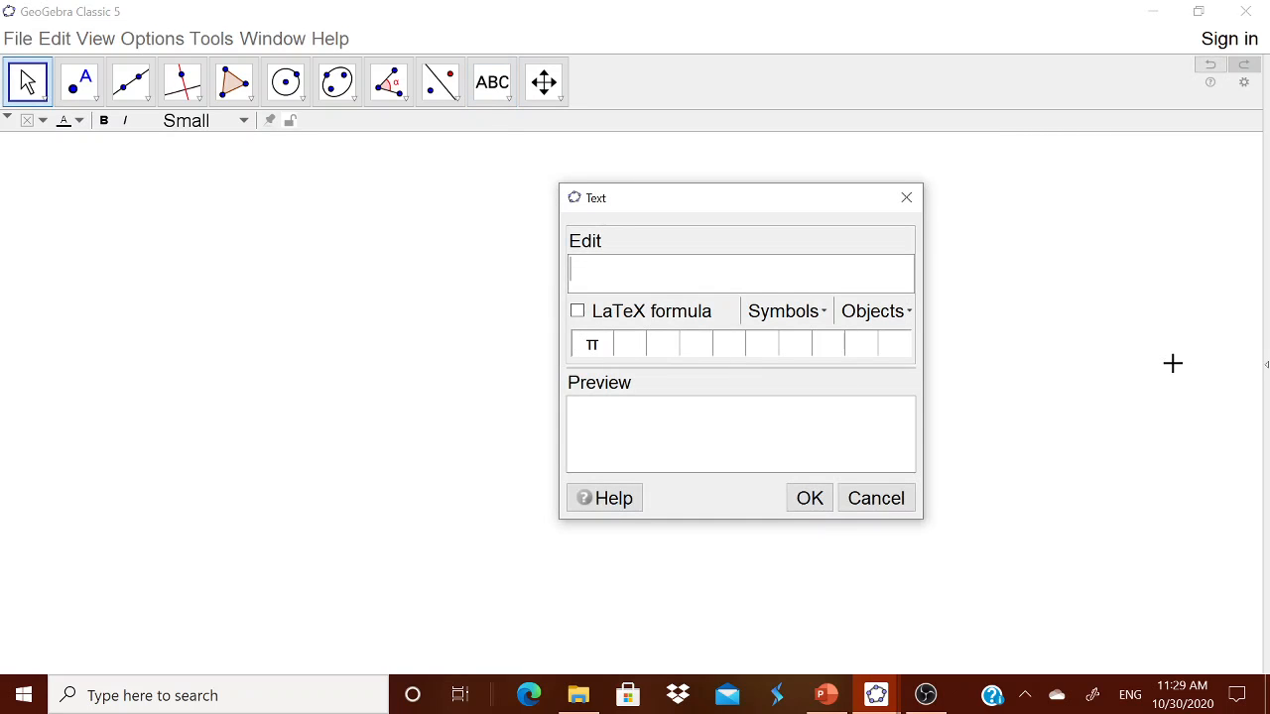
type("TW")
key("BackSpace")
type("wo triangels are ")
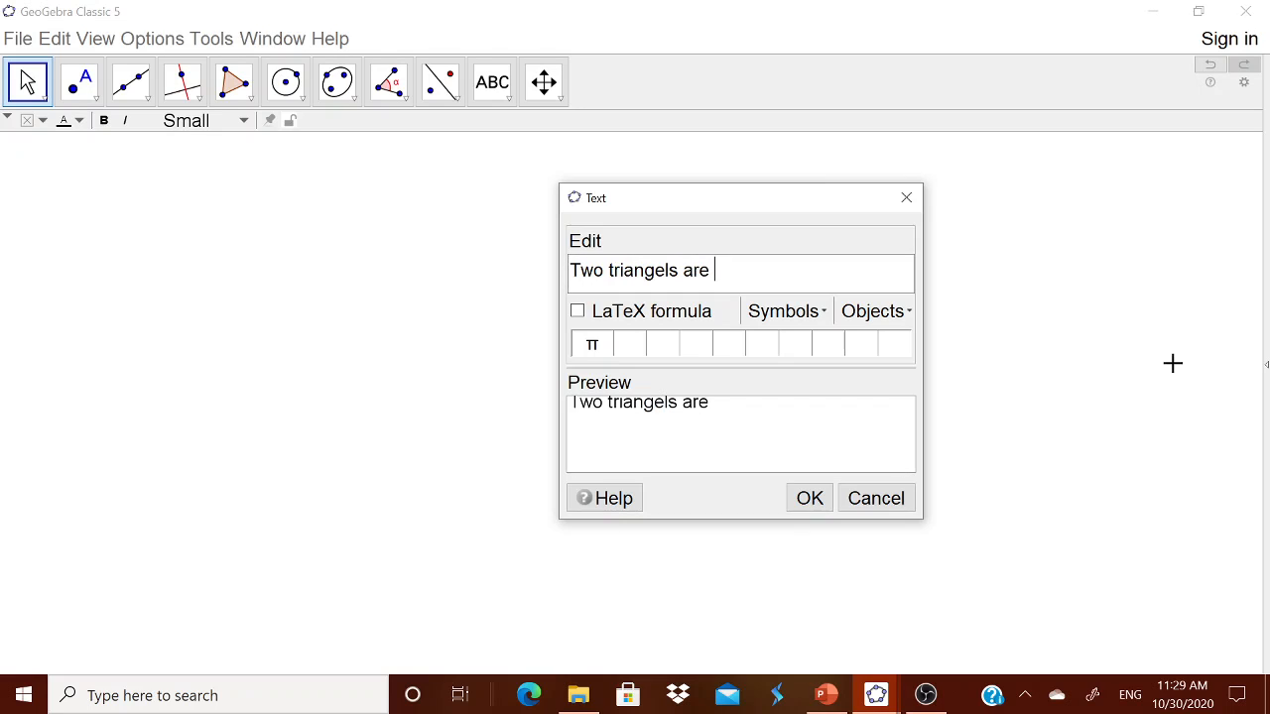
type("similar ")
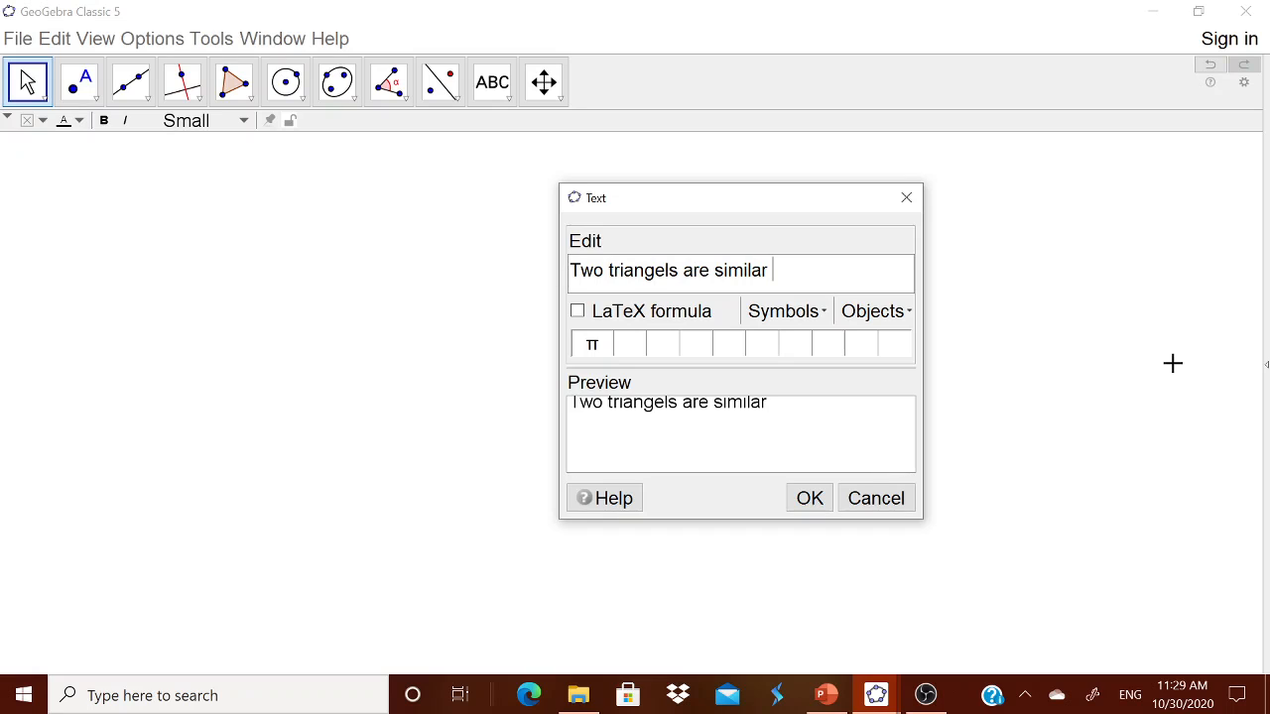
type("when the ")
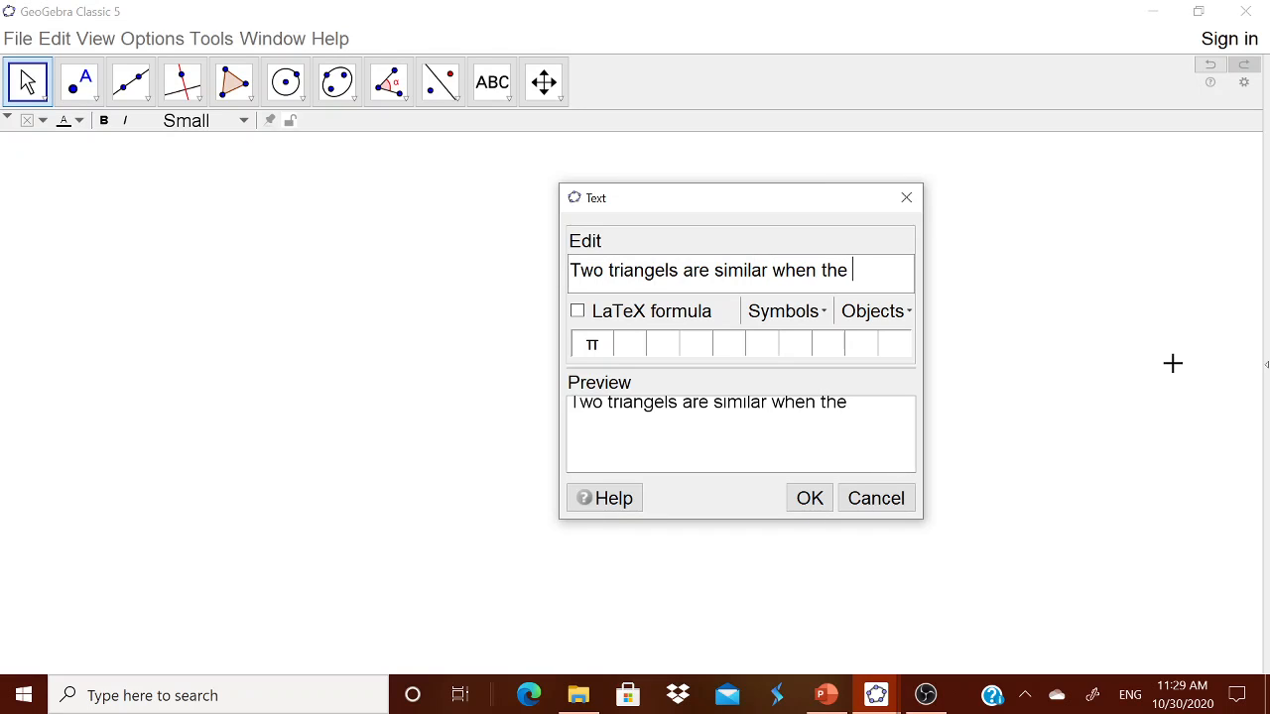
type("correspondi")
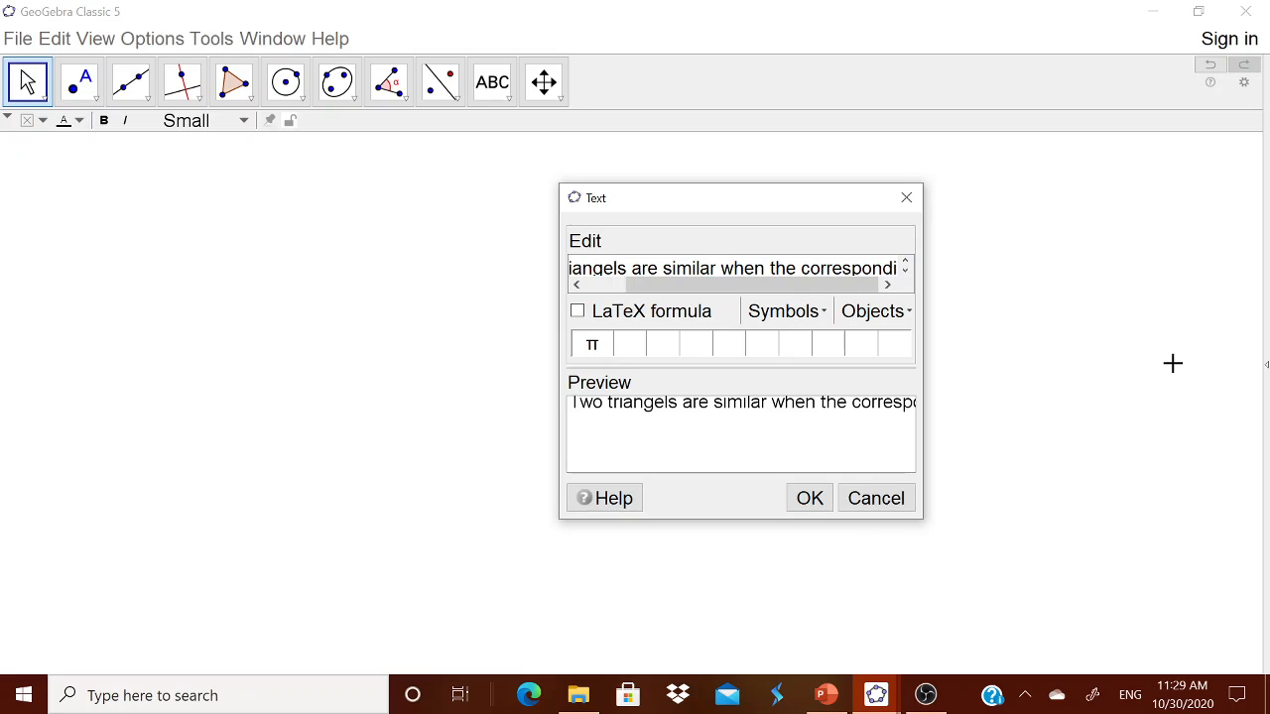
type("ng als")
key("BackSpace")
key("BackSpace")
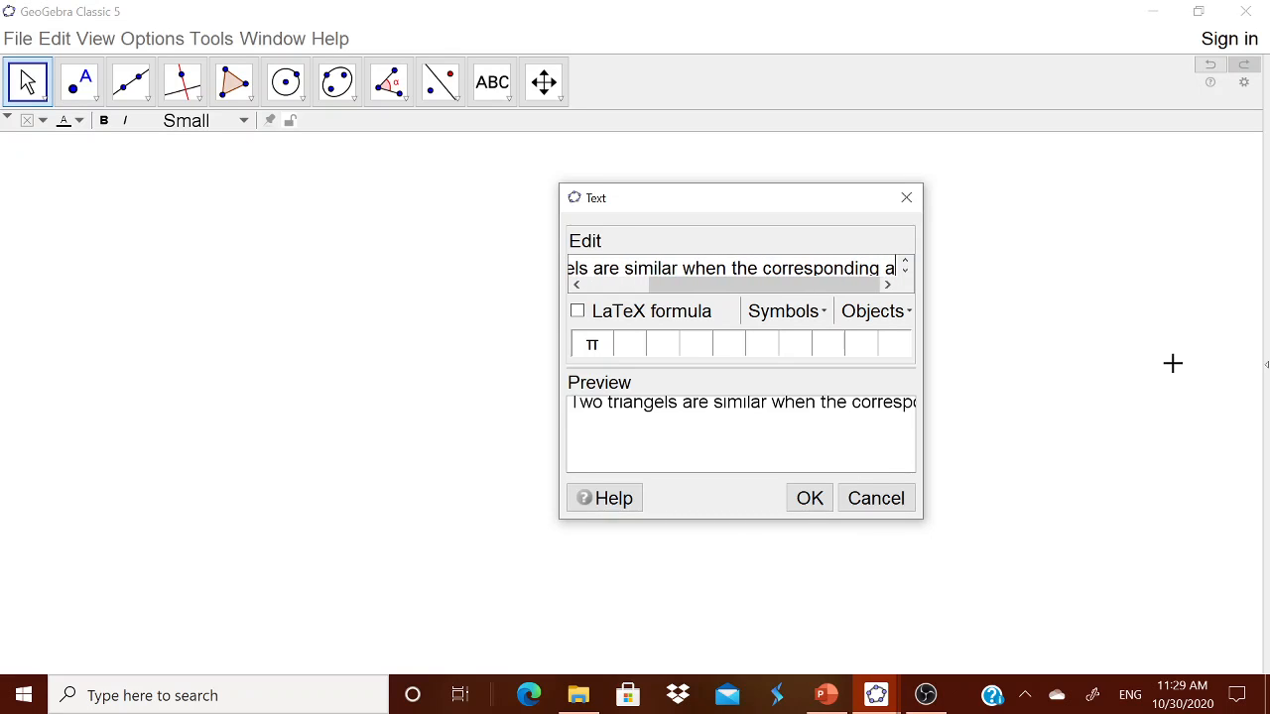
type("n")
type("glke")
key("BackSpace")
key("BackSpace")
key("BackSpace")
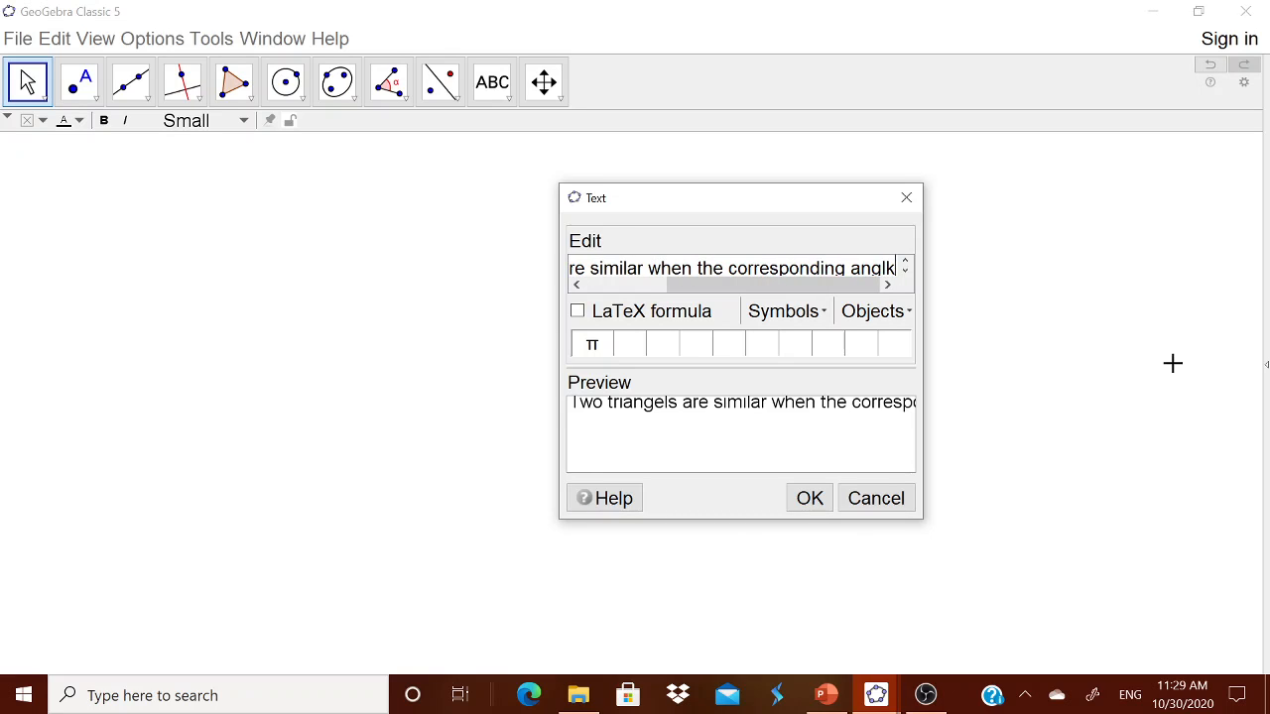
type("les are")
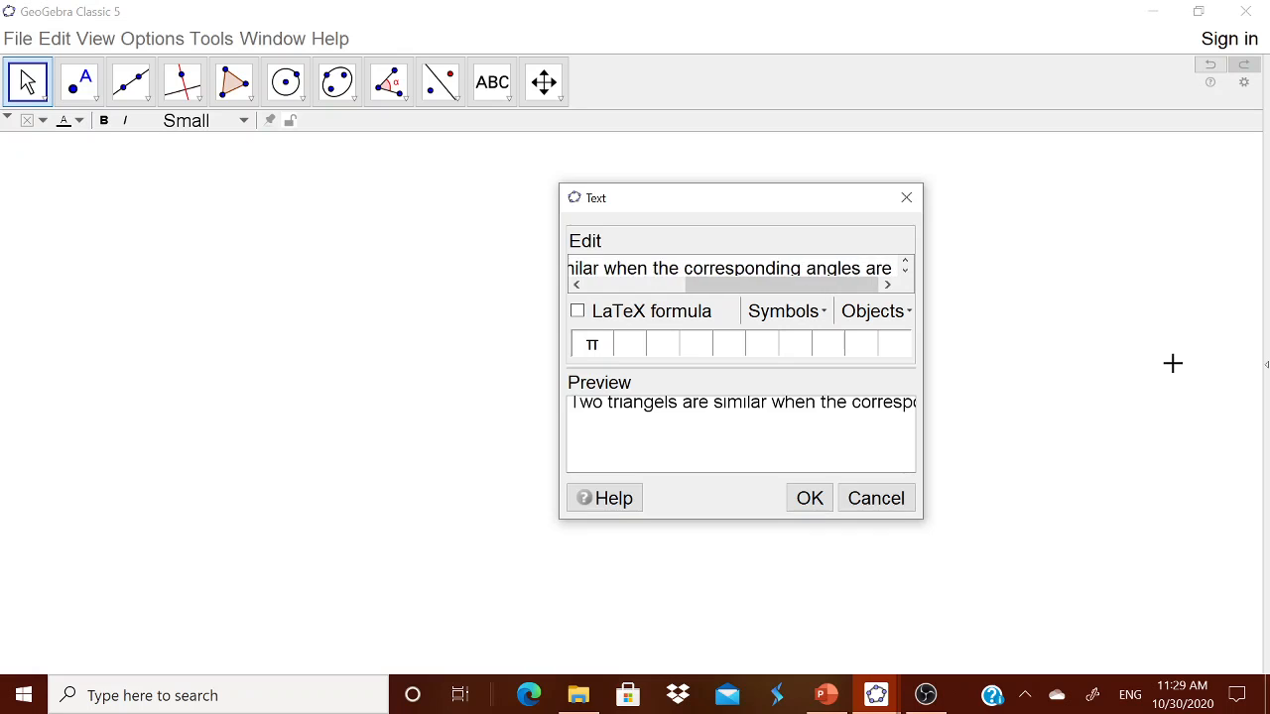
type(" equal and sides a")
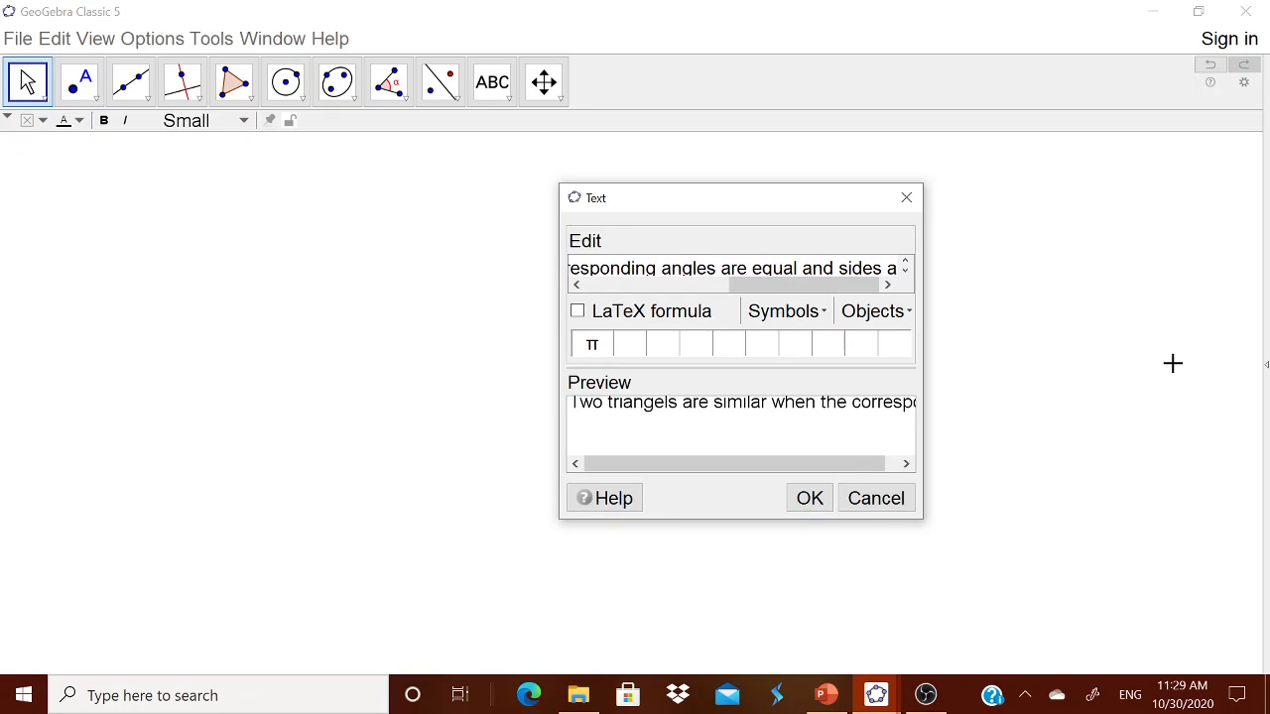
type("re proporrrrrrrrrrrrrrrrrrrrt")
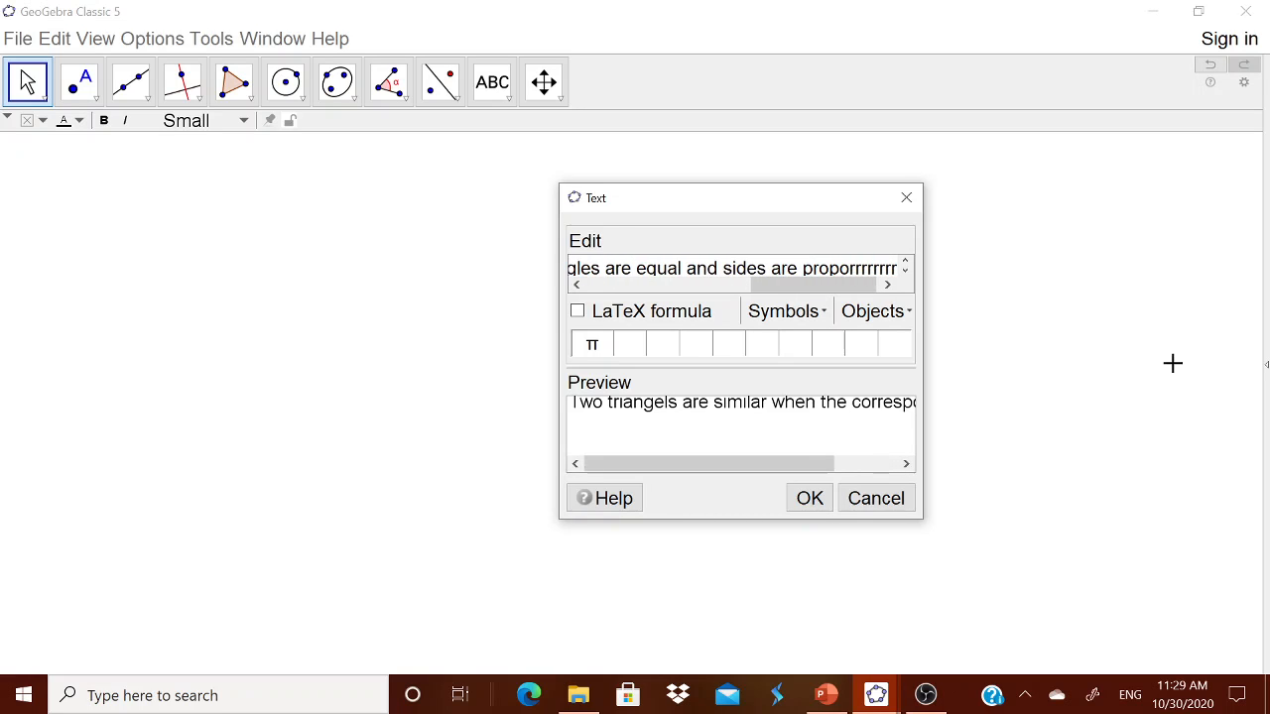
key("BackSpace")
key("BackSpace")
key("BackSpace")
key("BackSpace")
key("BackSpace")
key("BackSpace")
key("BackSpace")
key("BackSpace")
key("BackSpace")
key("BackSpace")
key("BackSpace")
key("BackSpace")
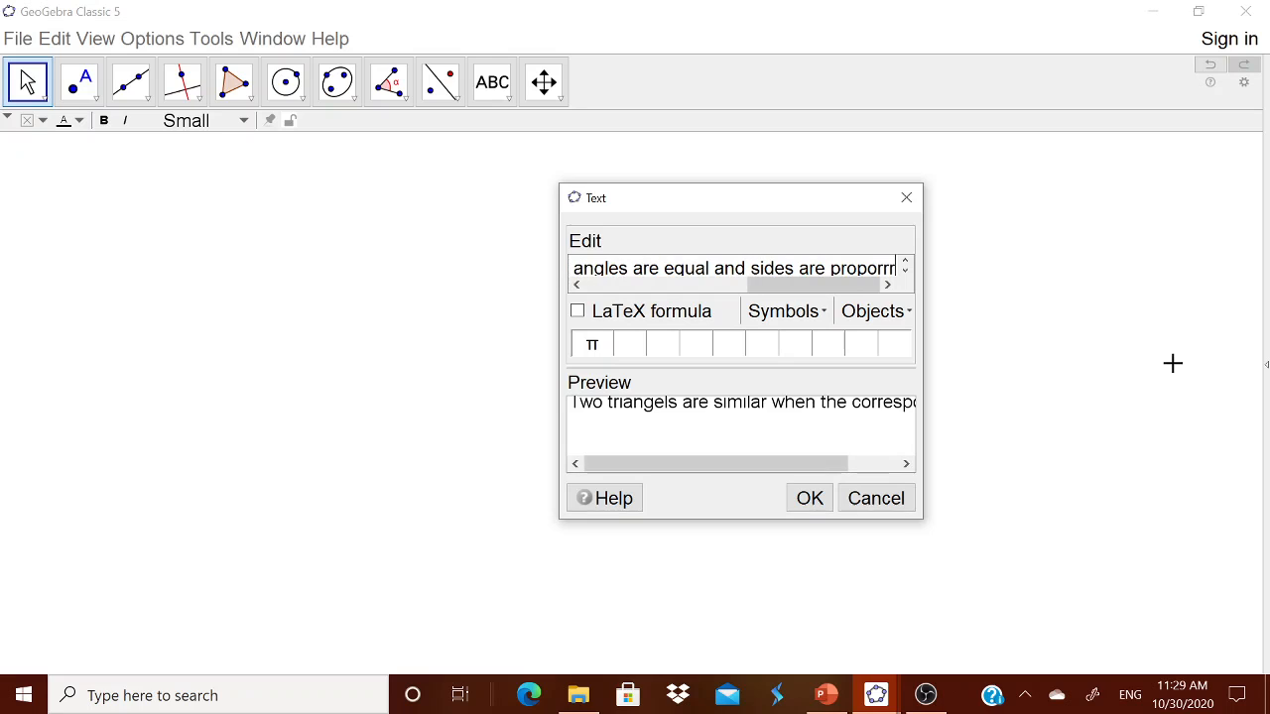
type("inal")
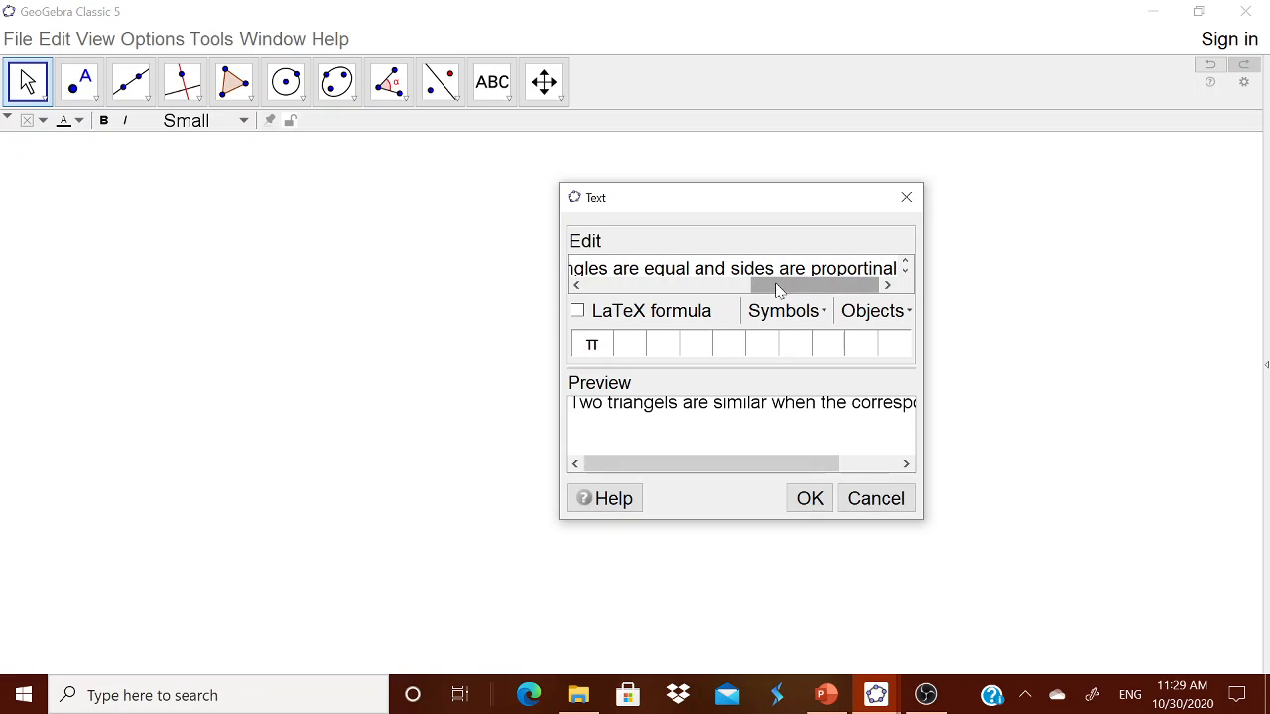
Step: Break the text onto a second line before 'the' and place it on the canvas
left_click_drag(774, 284, 676, 298)
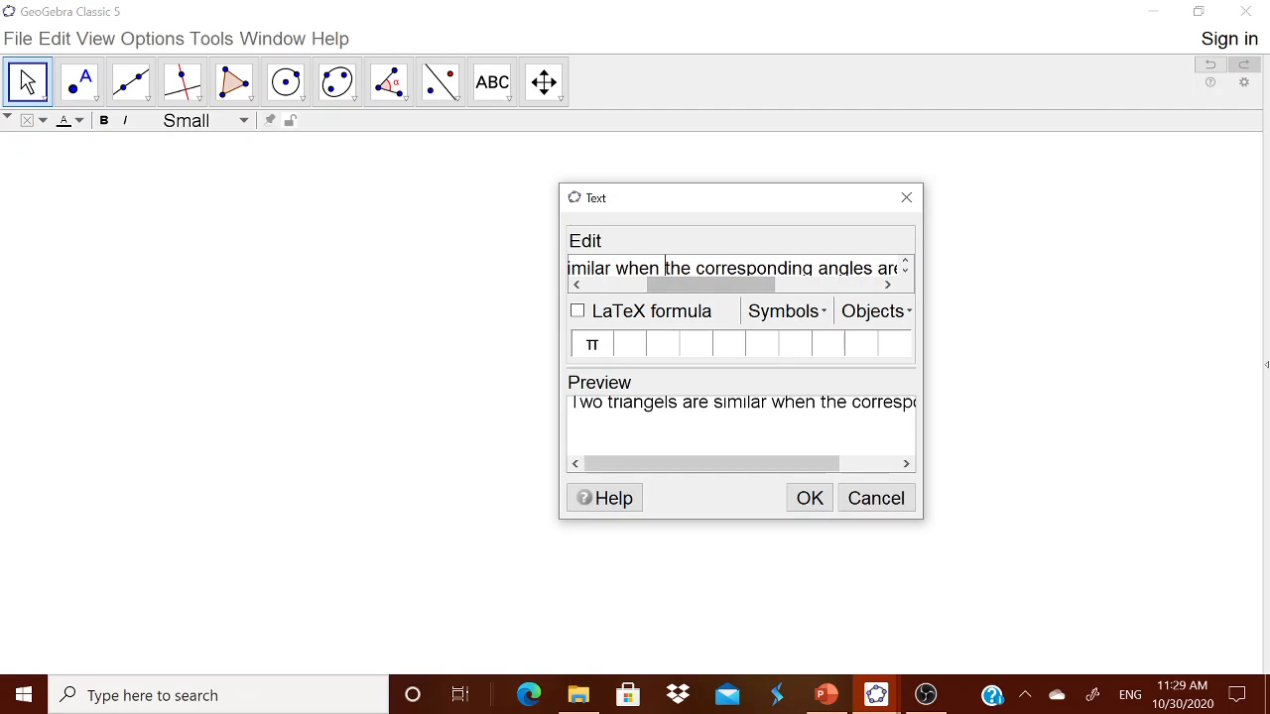
left_click(661, 268)
key("Return")
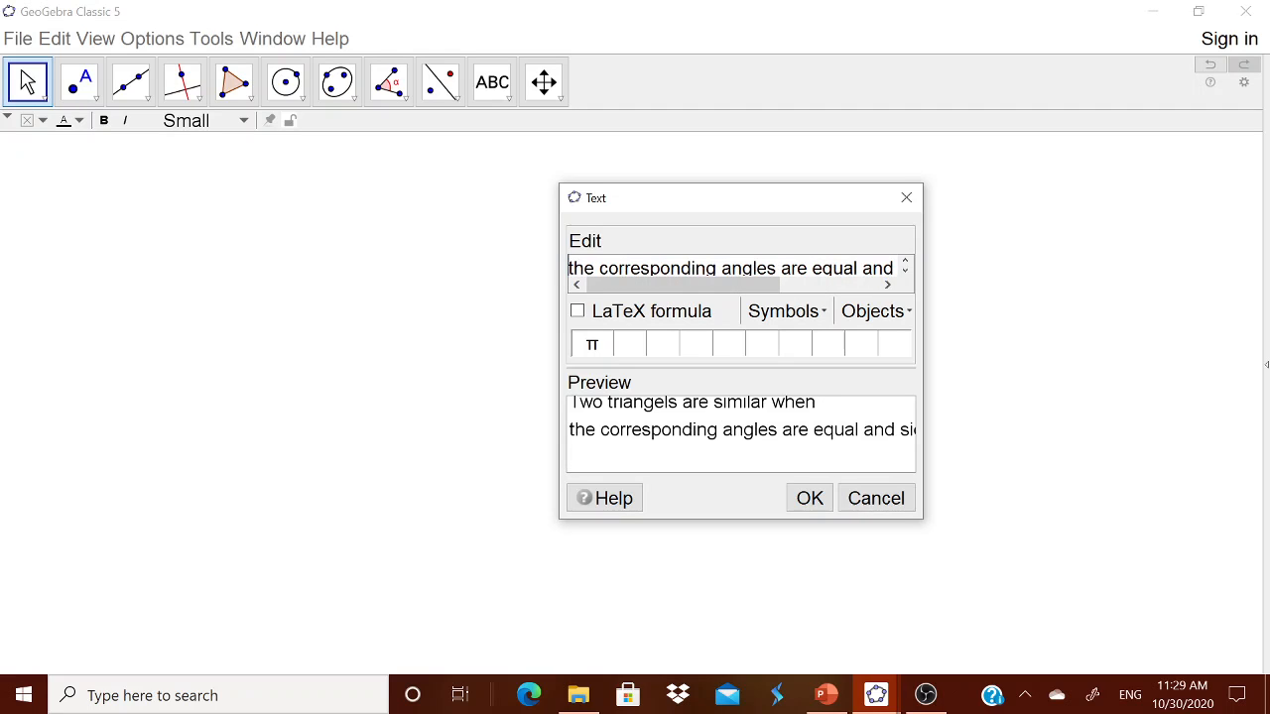
left_click(807, 497)
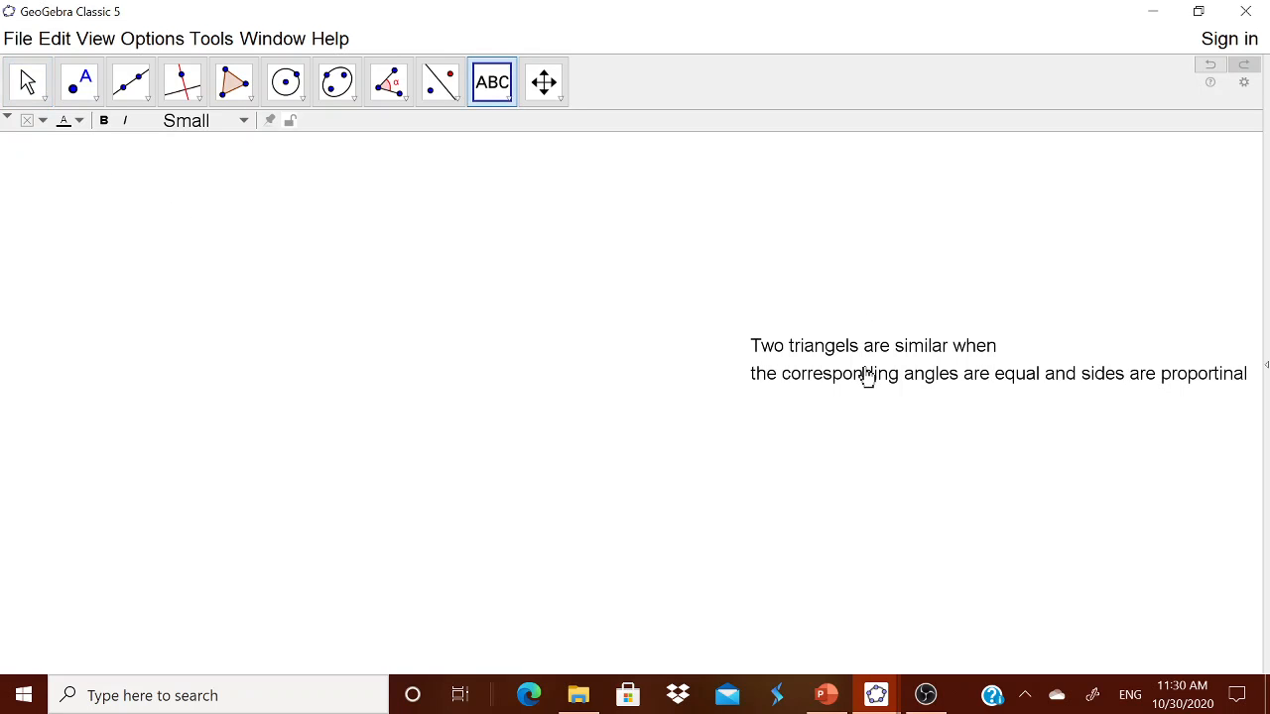
Step: Nudge the property text up and draw shaded triangle ABC at lower left with the Polygon tool
left_click_drag(810, 220, 802, 193)
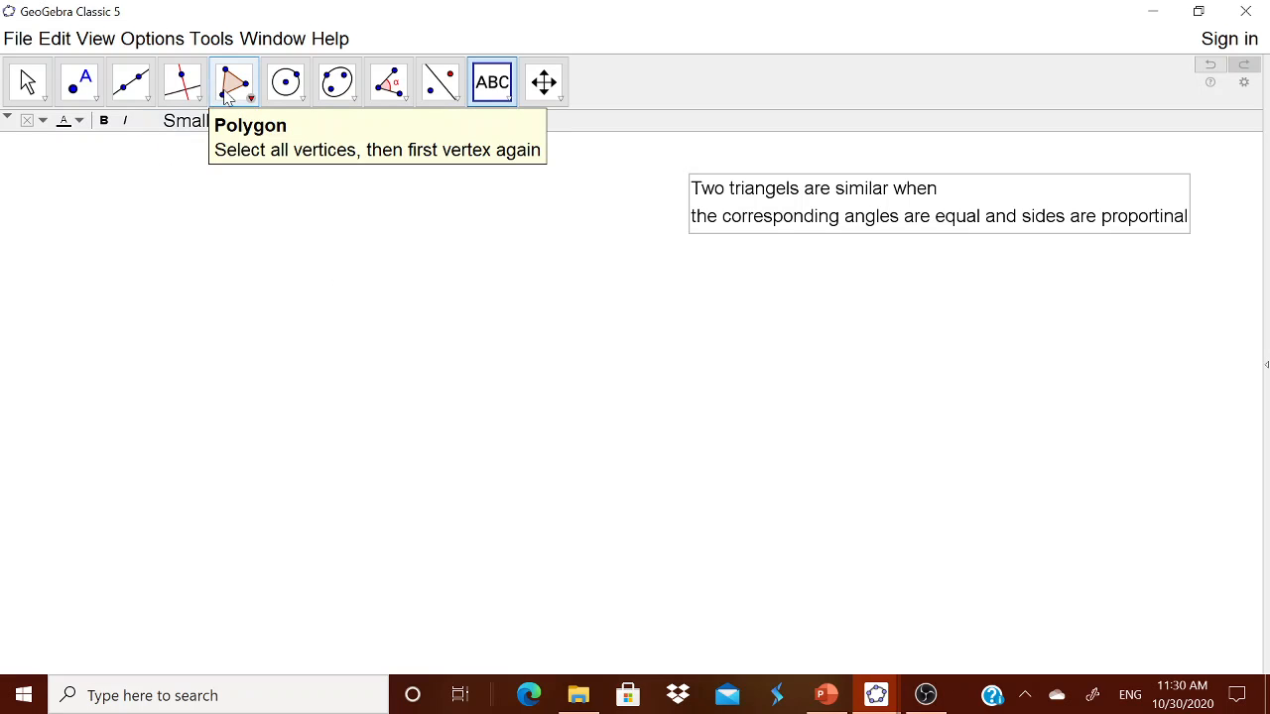
left_click(253, 107)
left_click(261, 131)
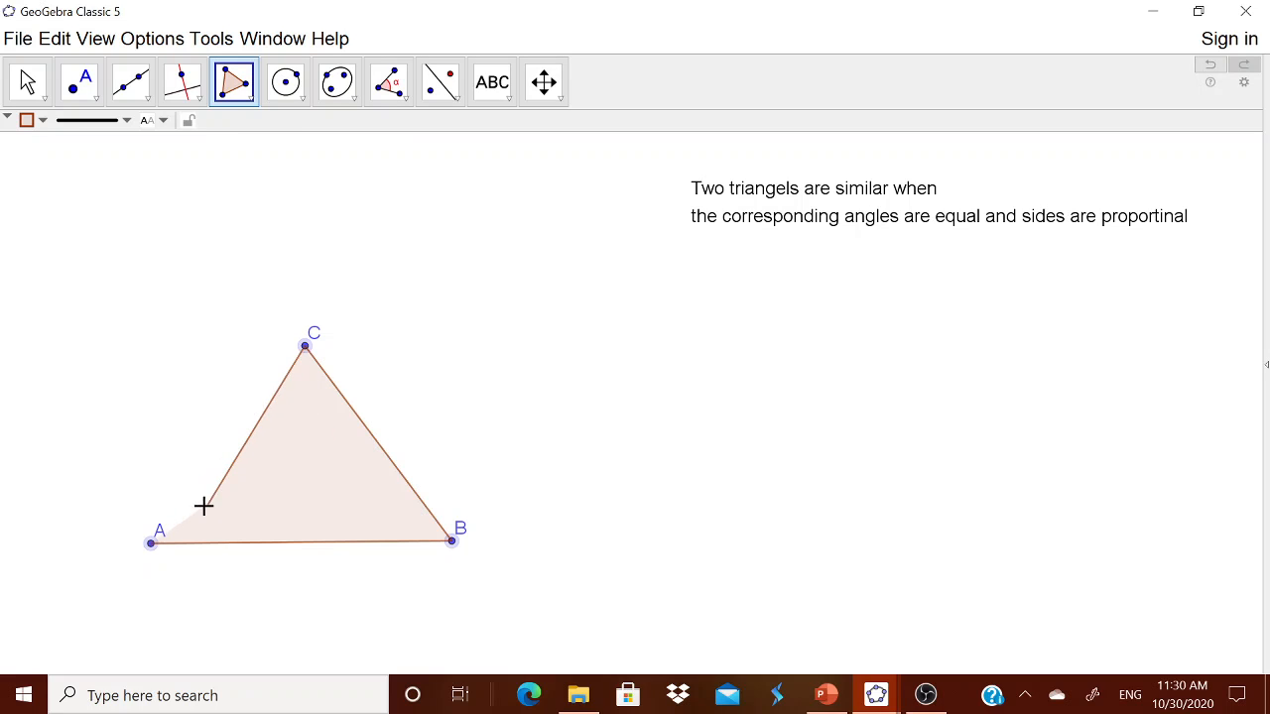
left_click(152, 544)
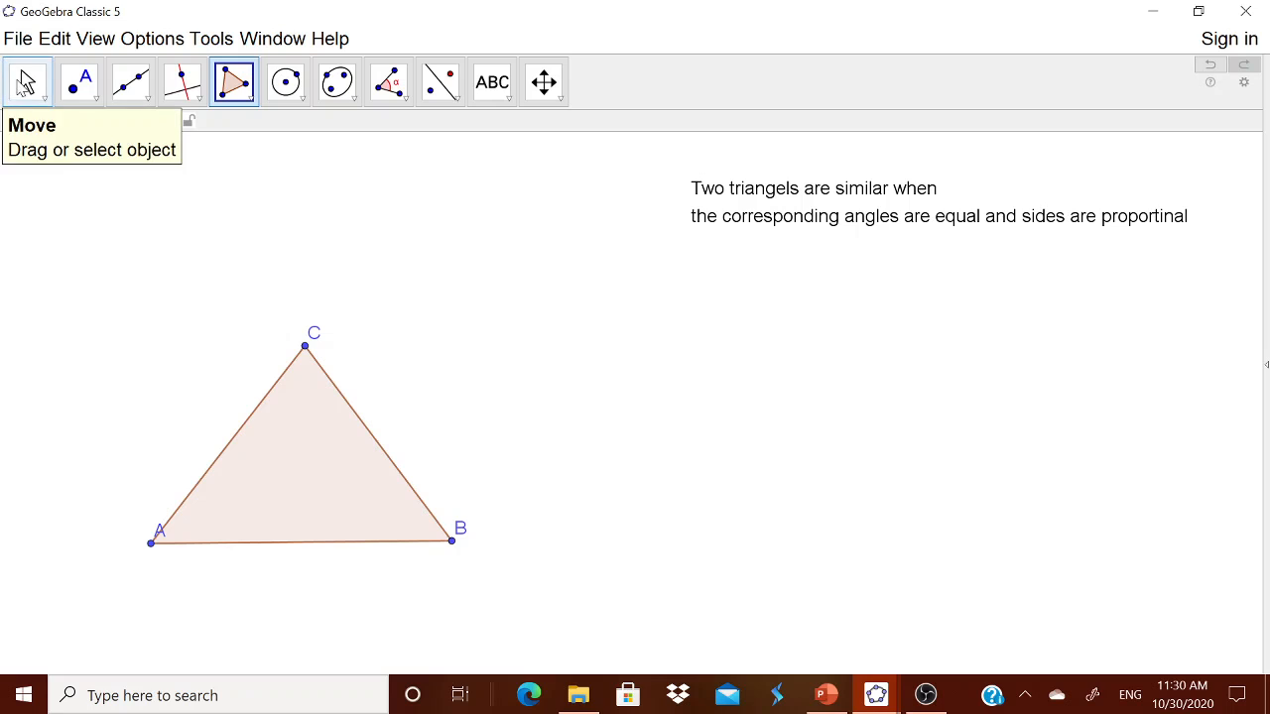
left_click(26, 84)
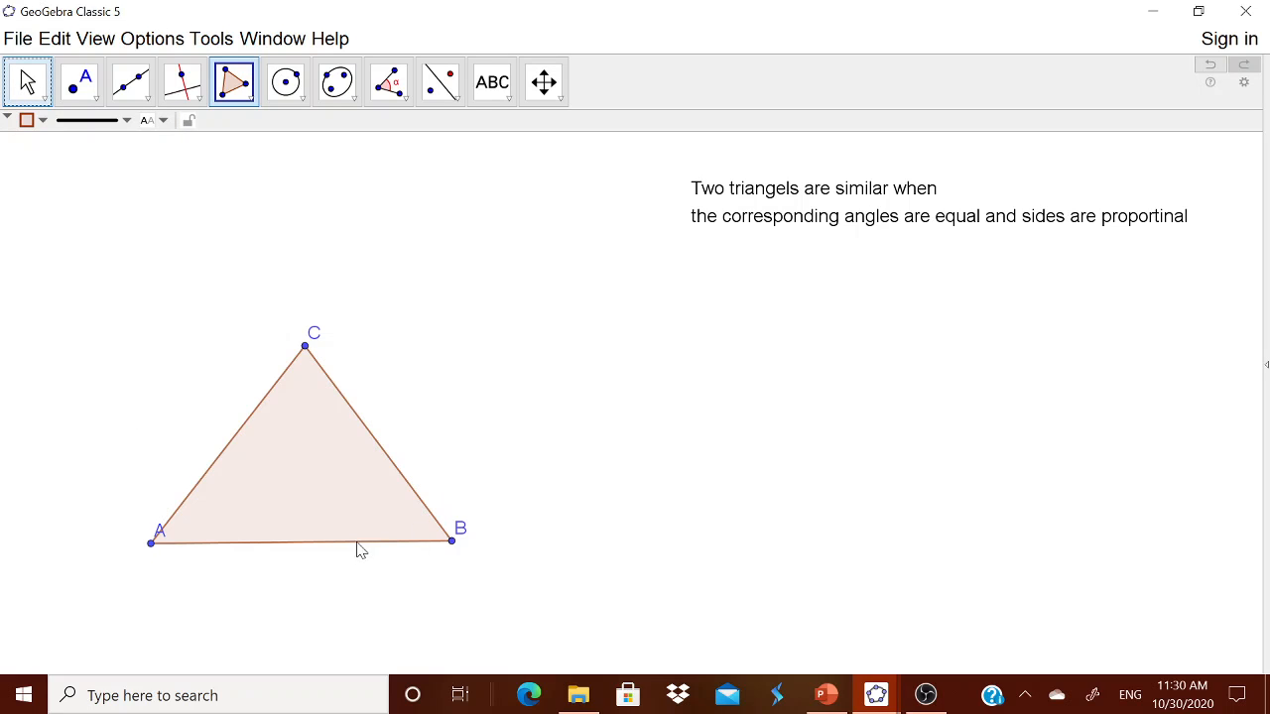
key("Escape")
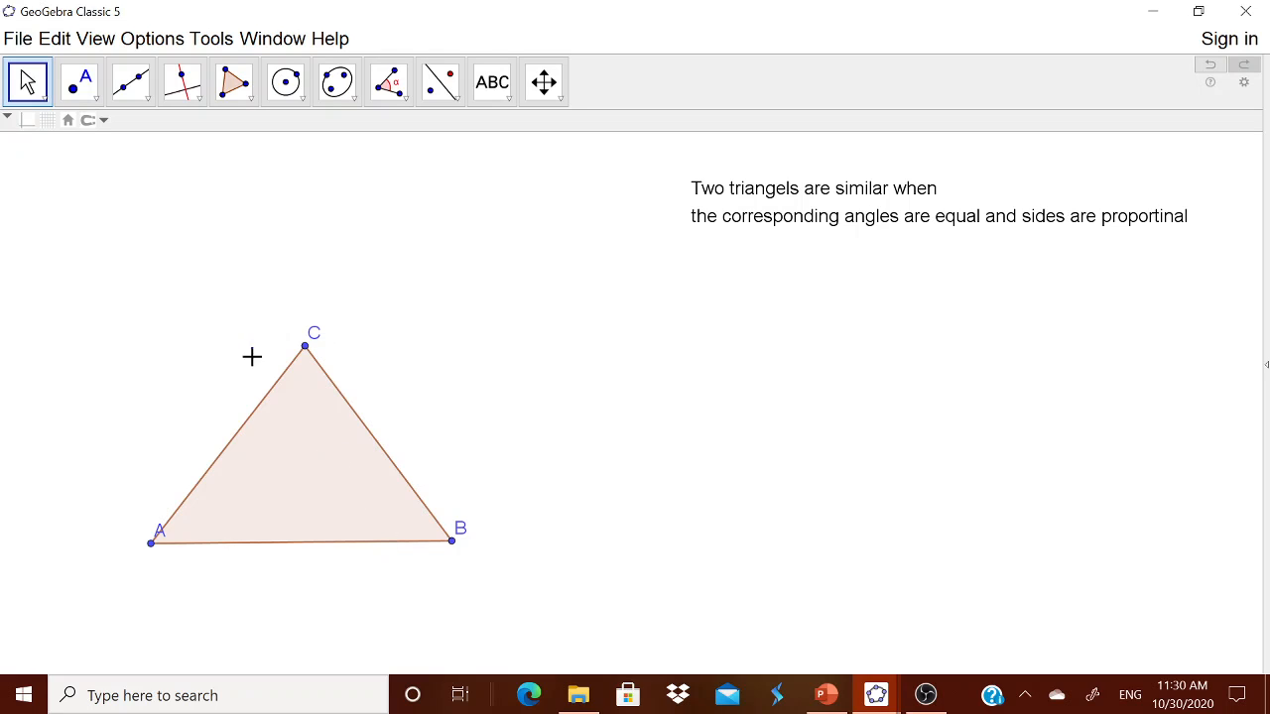
Step: Measure triangle ABC's interior angles: 52° at A, 54° at B, 75° at C
left_click(406, 97)
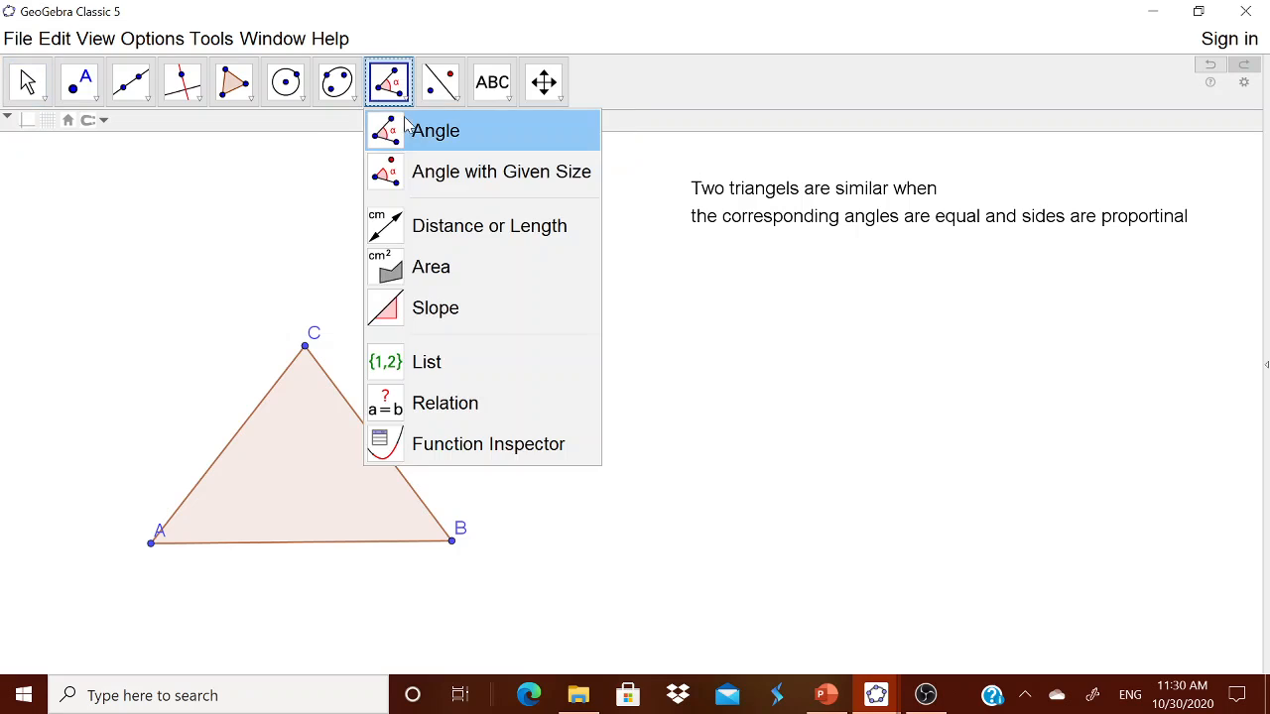
left_click(409, 129)
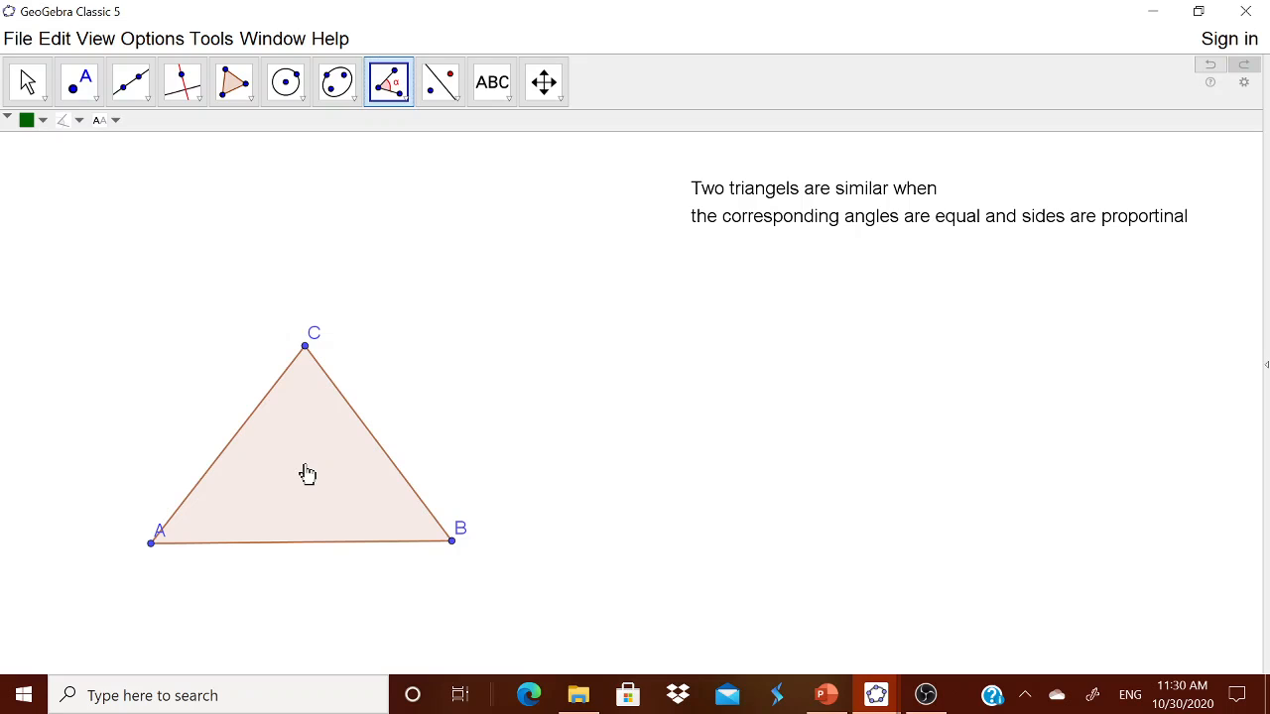
left_click(303, 470)
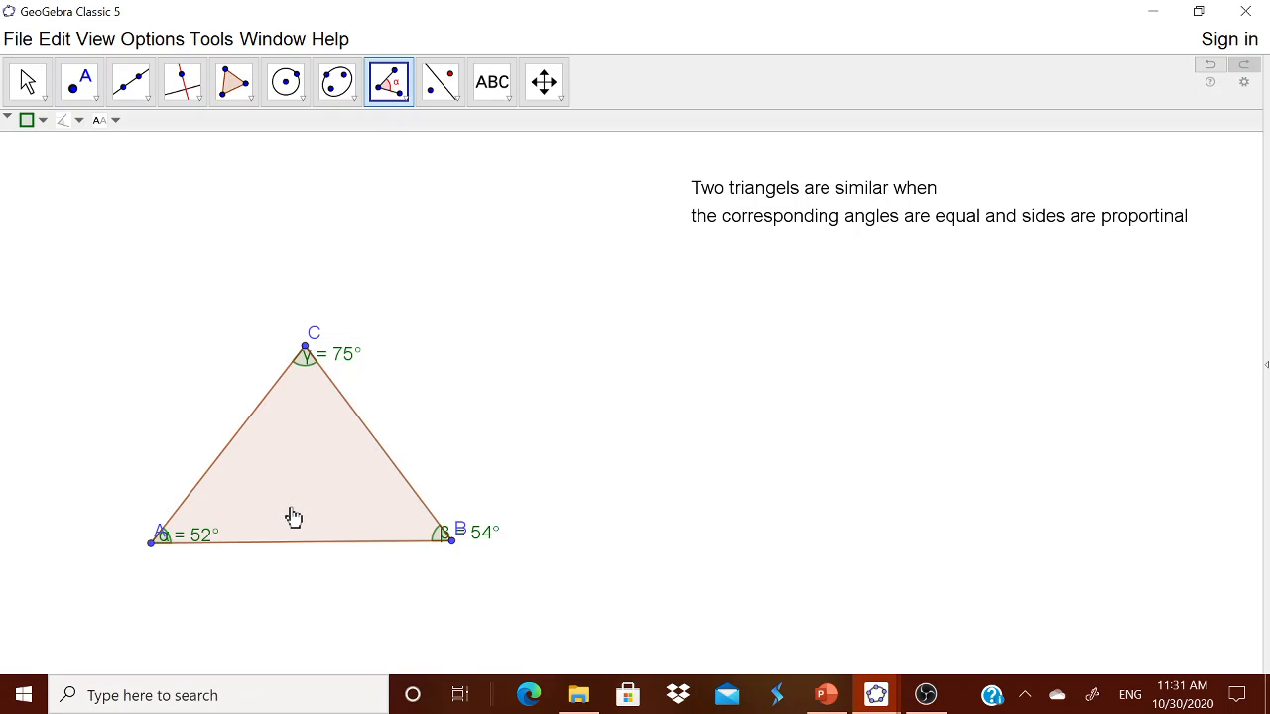
key("Escape")
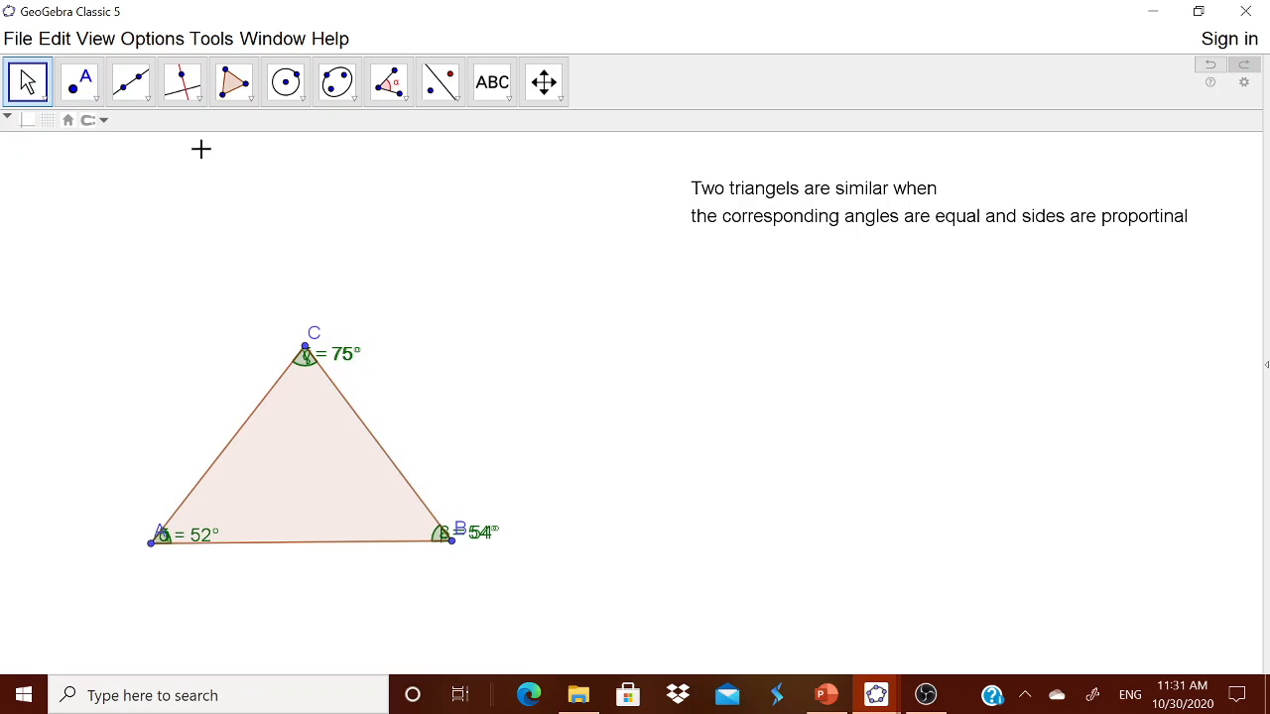
Step: Draw segment DE right of triangle ABC, then drag E further right to lengthen it
left_click(154, 103)
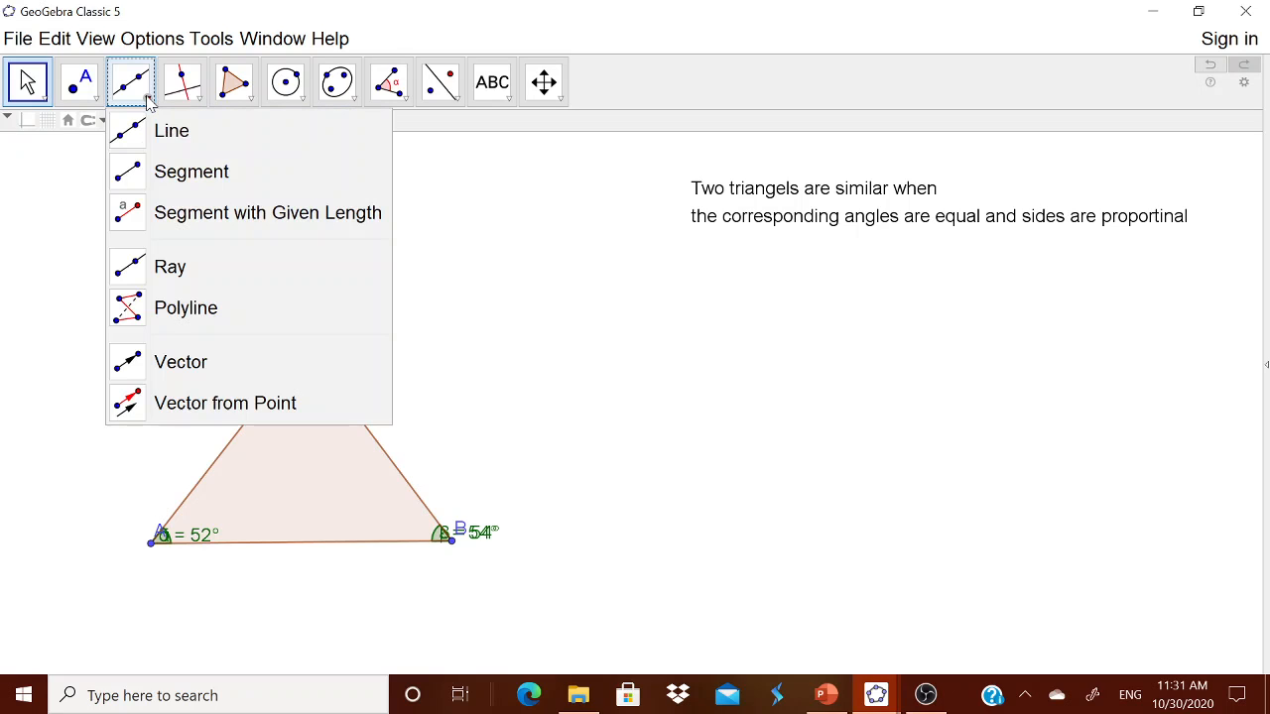
left_click(164, 170)
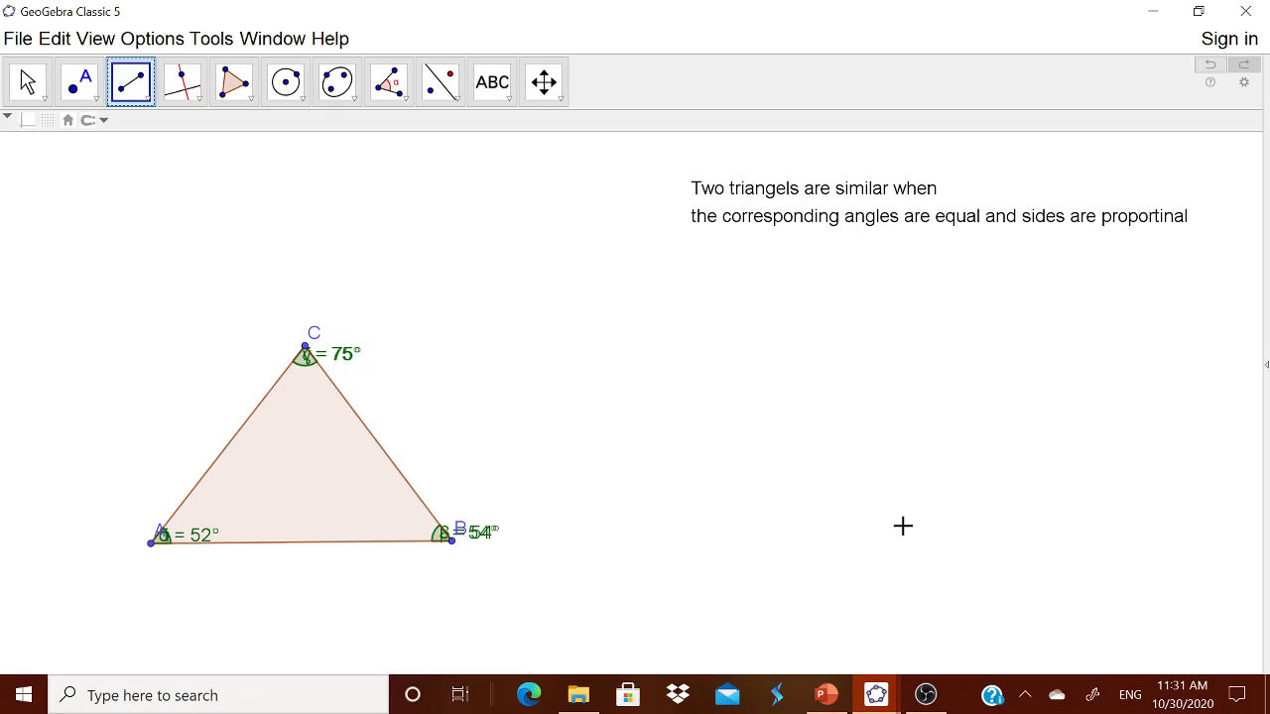
left_click_drag(635, 528, 902, 525)
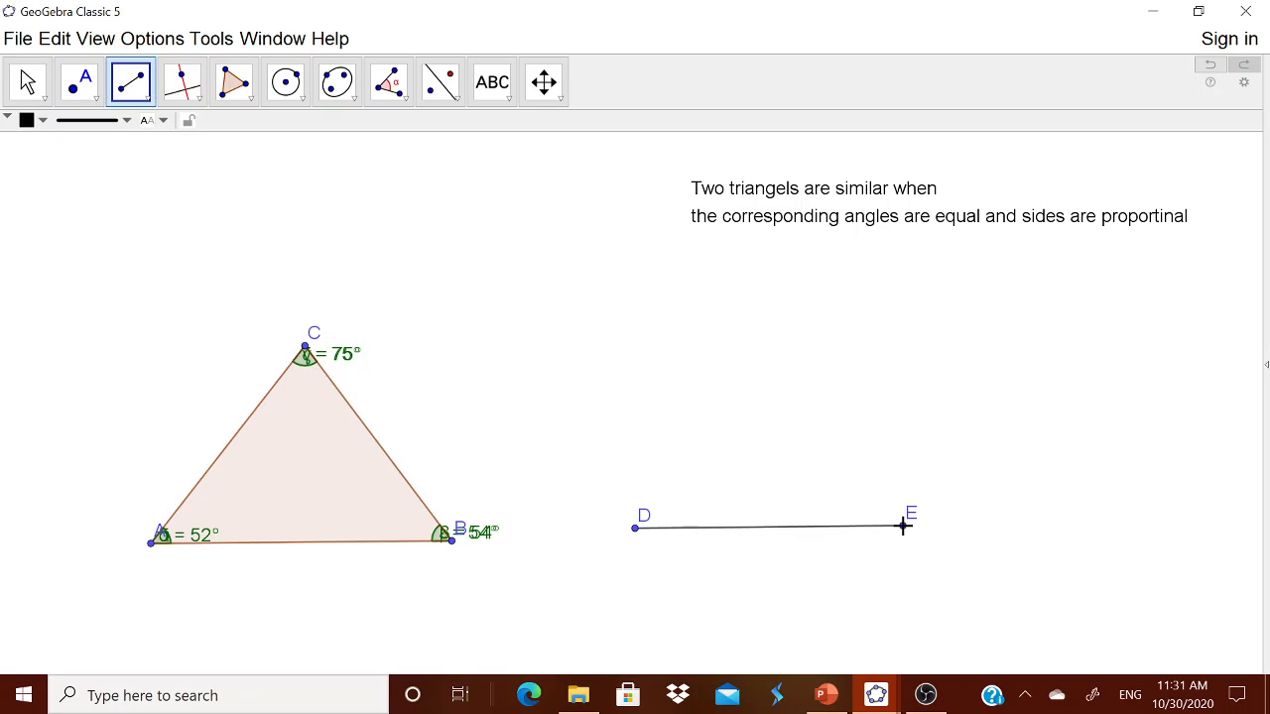
left_click(30, 87)
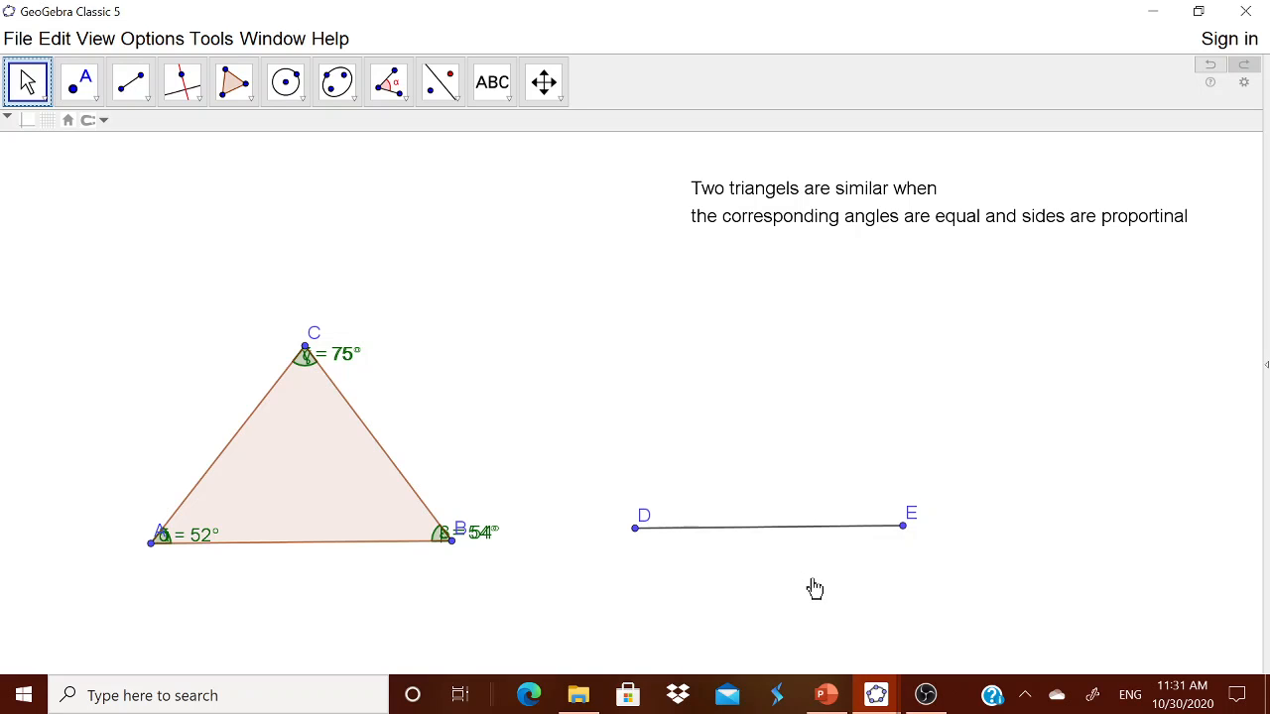
left_click_drag(903, 526, 944, 528)
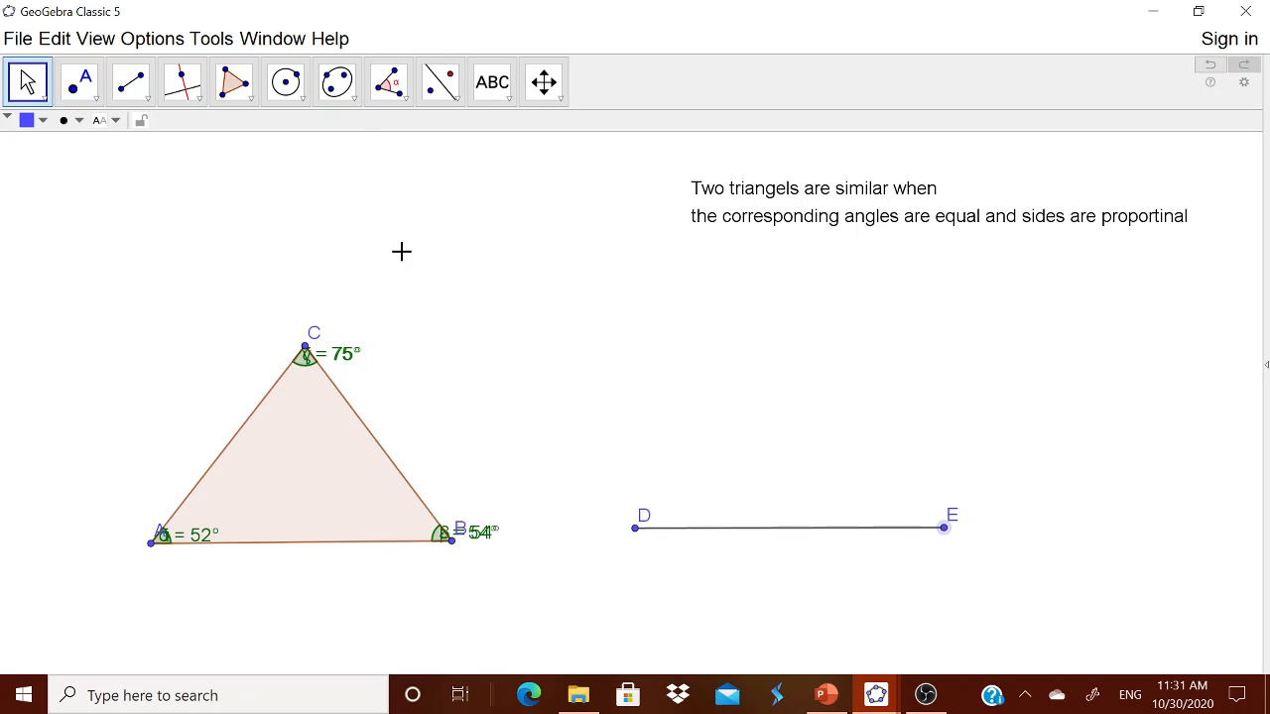
Step: Construct an angle of size α (52°) at vertex D from point E, creating point E'
left_click(406, 103)
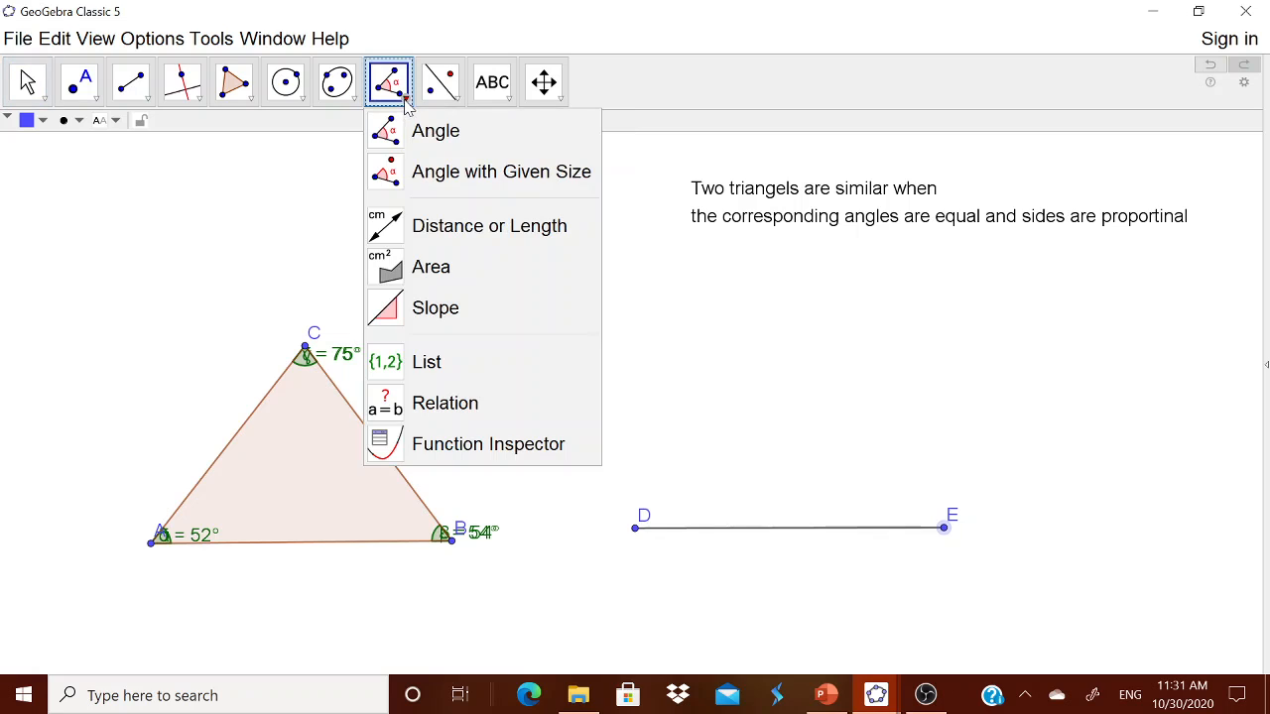
left_click(444, 175)
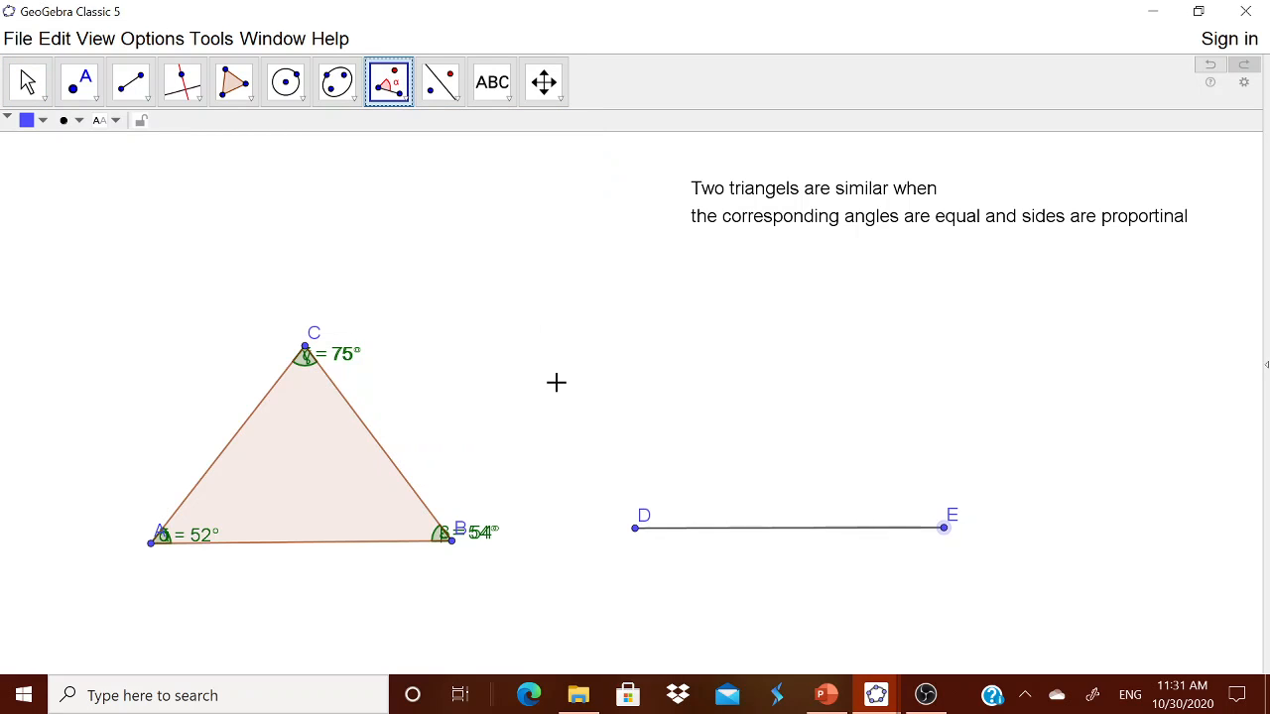
left_click(929, 552)
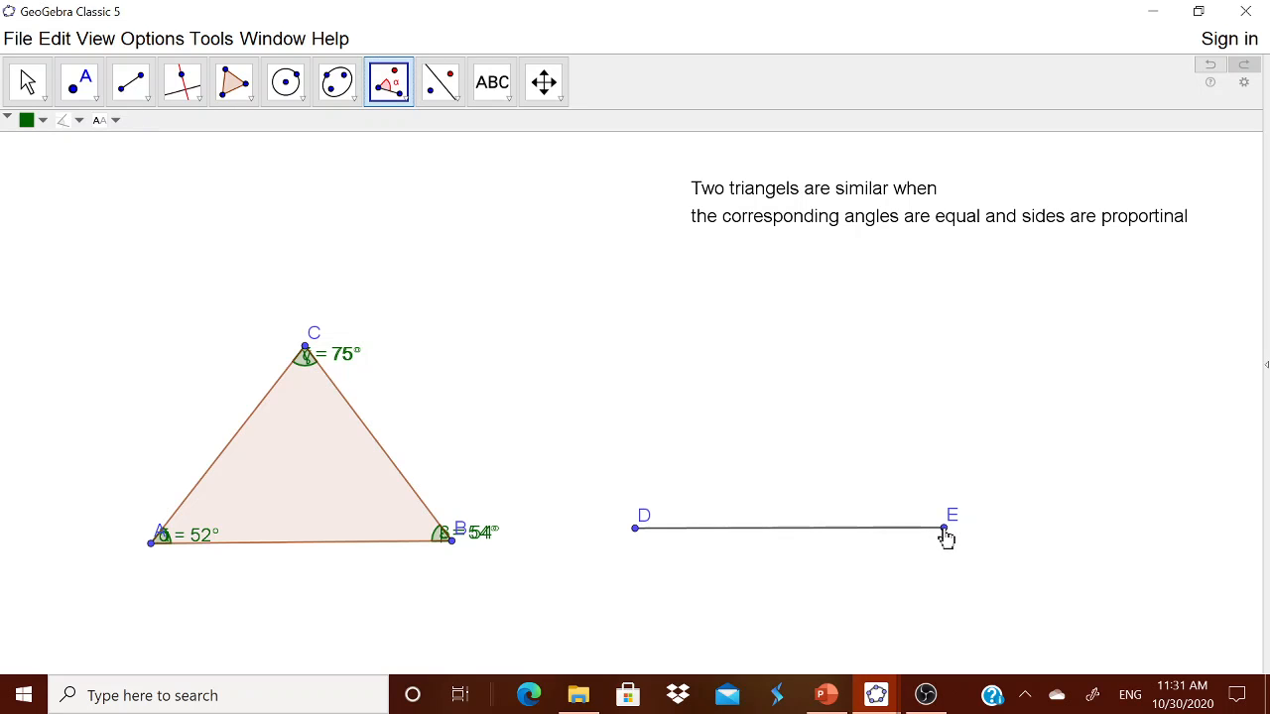
left_click(945, 530)
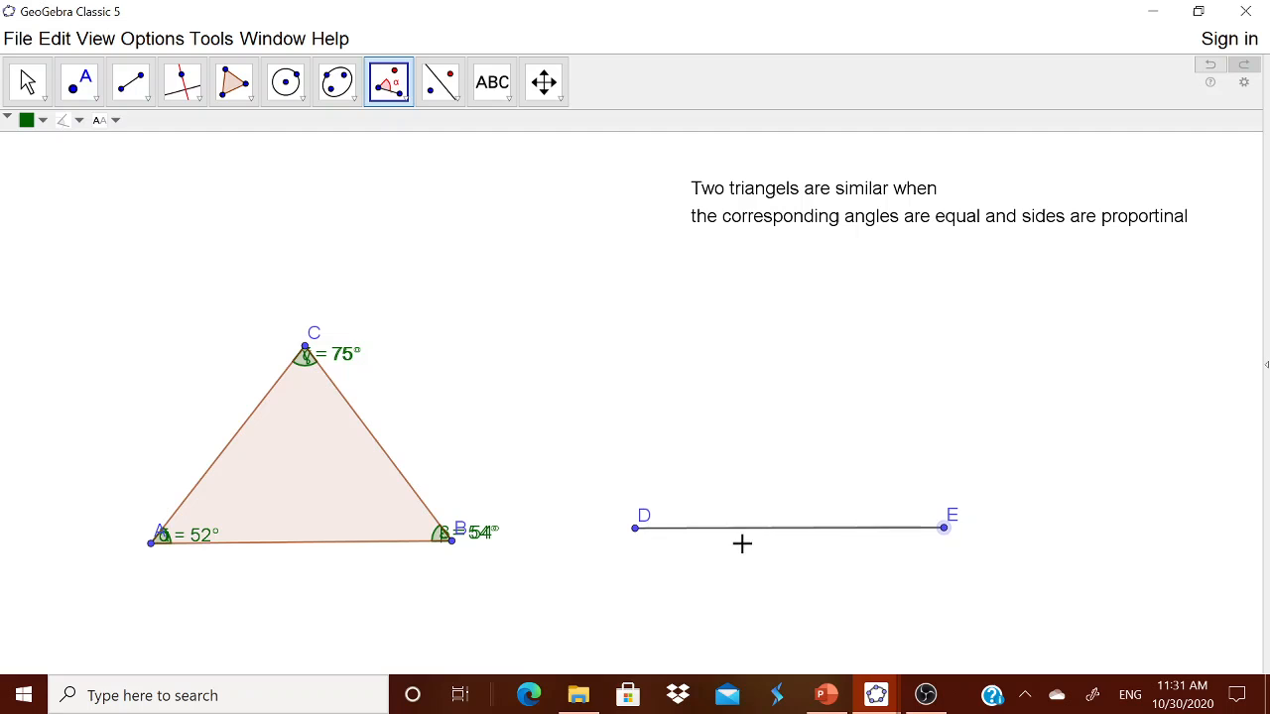
left_click(636, 532)
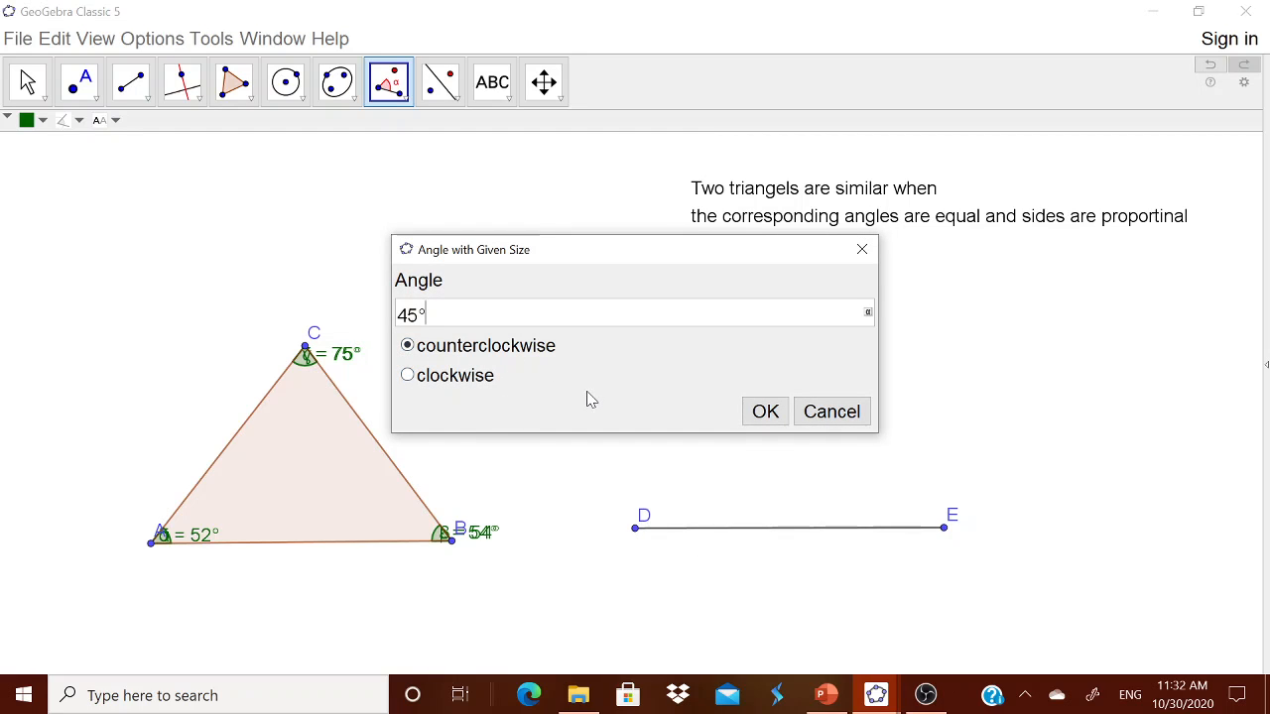
key("BackSpace")
key("BackSpace")
key("BackSpace")
left_click(868, 313)
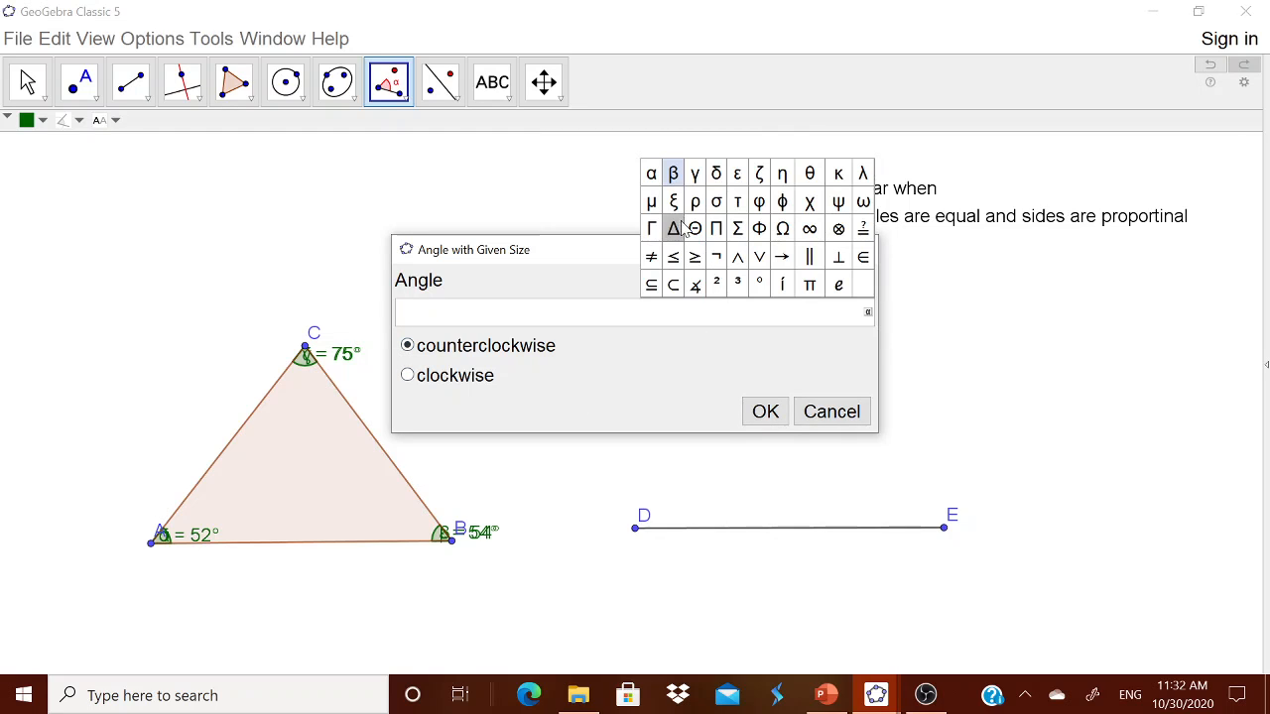
left_click(650, 174)
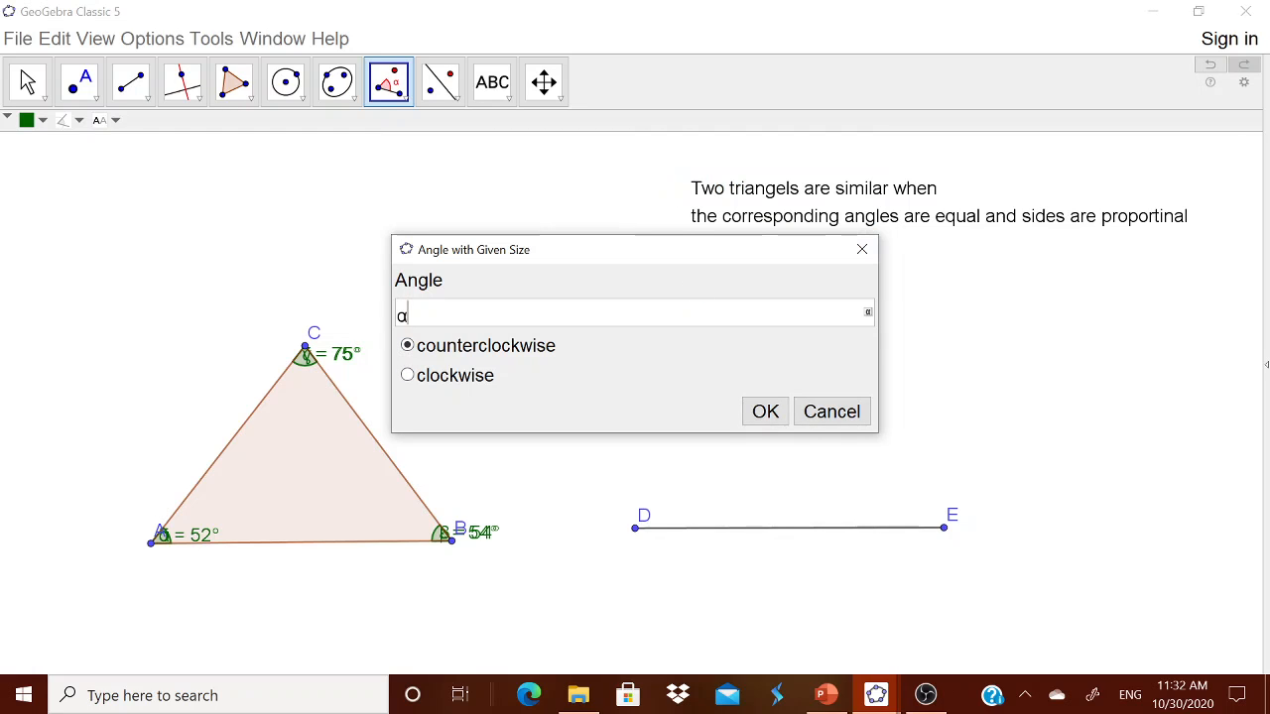
left_click(765, 412)
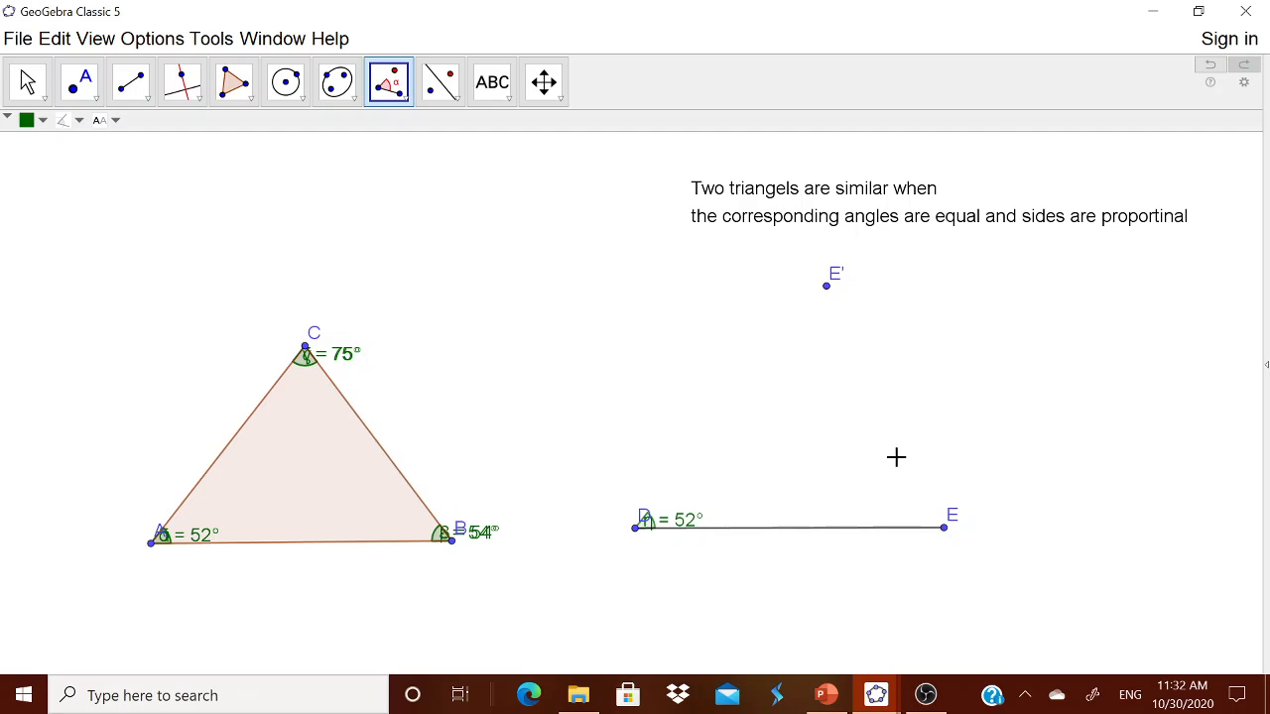
Step: Draw a ray from D through E' to form the 52° side of triangle DEF
left_click(147, 99)
left_click(188, 272)
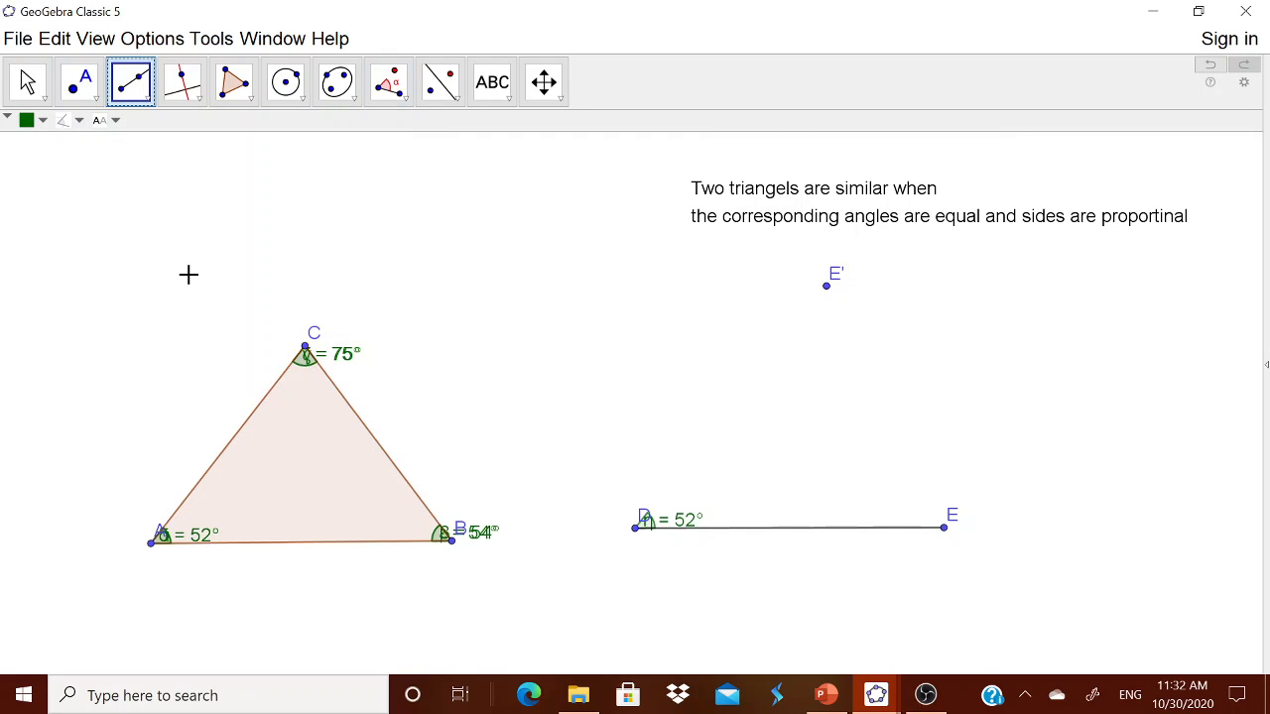
left_click(826, 287)
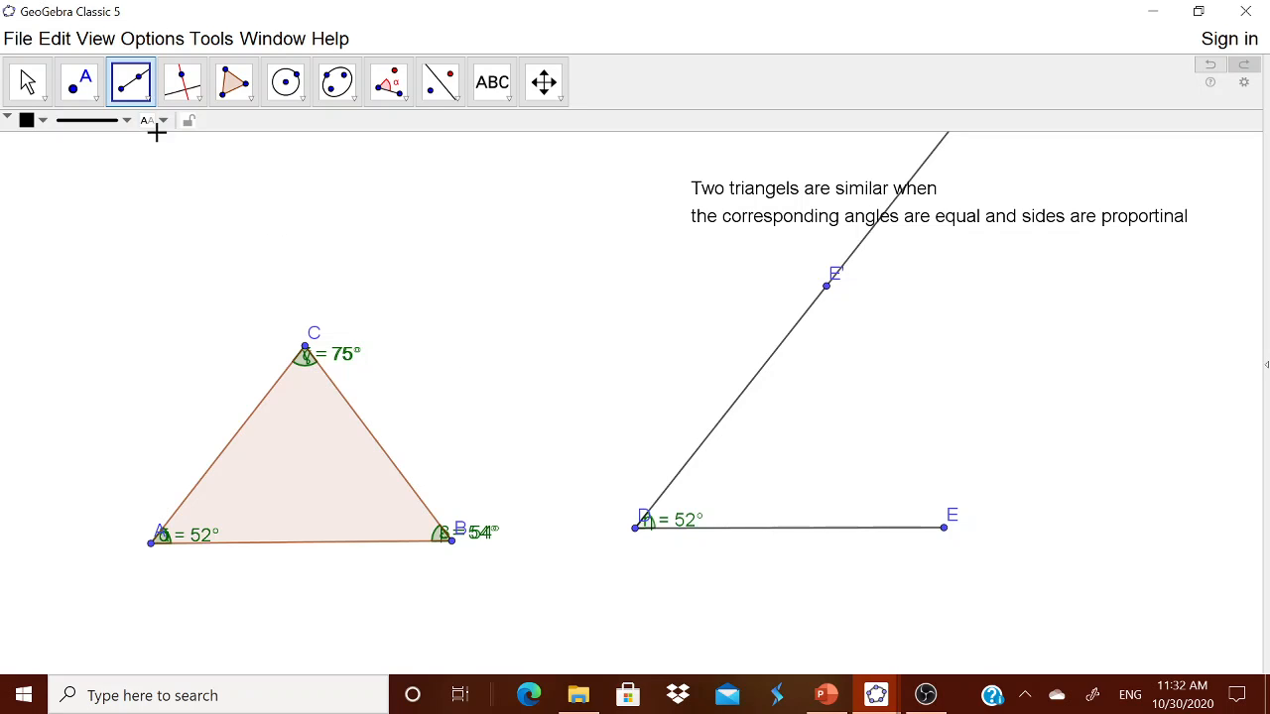
left_click(407, 95)
left_click(430, 173)
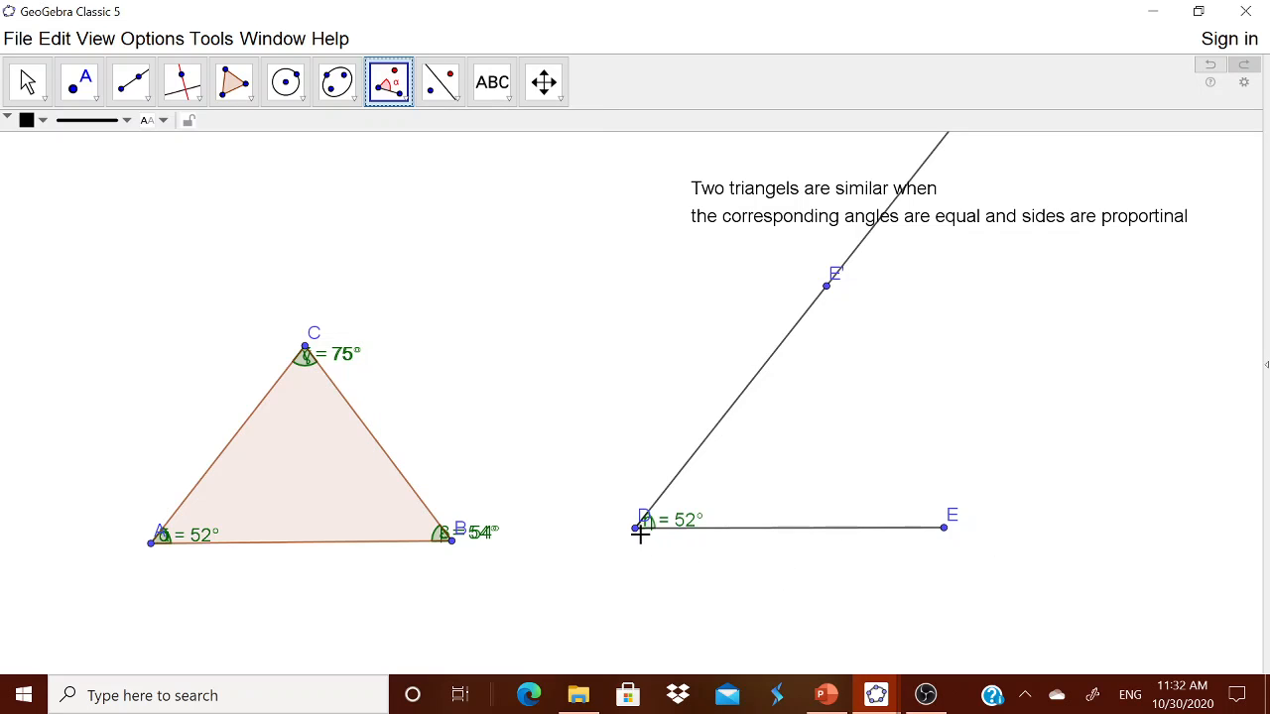
Step: Construct a clockwise angle of size β (54°) at vertex E from D, creating point D'
left_click(635, 527)
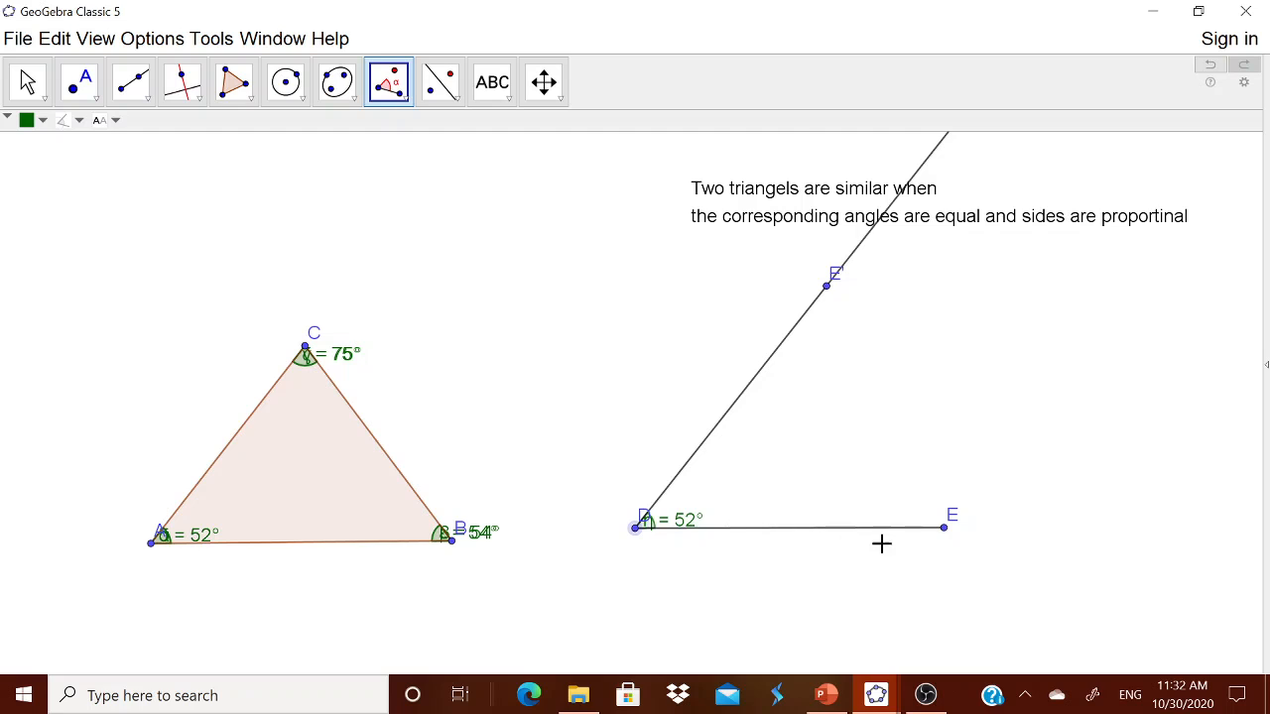
left_click(943, 528)
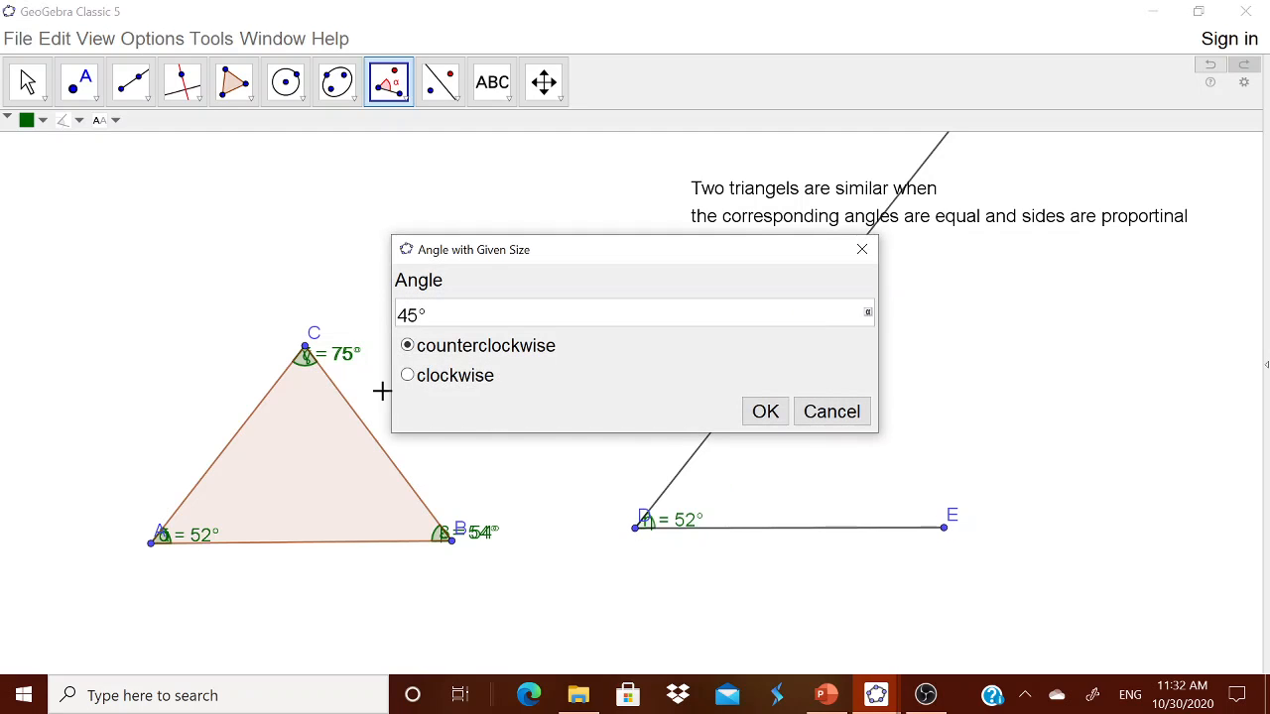
left_click(464, 379)
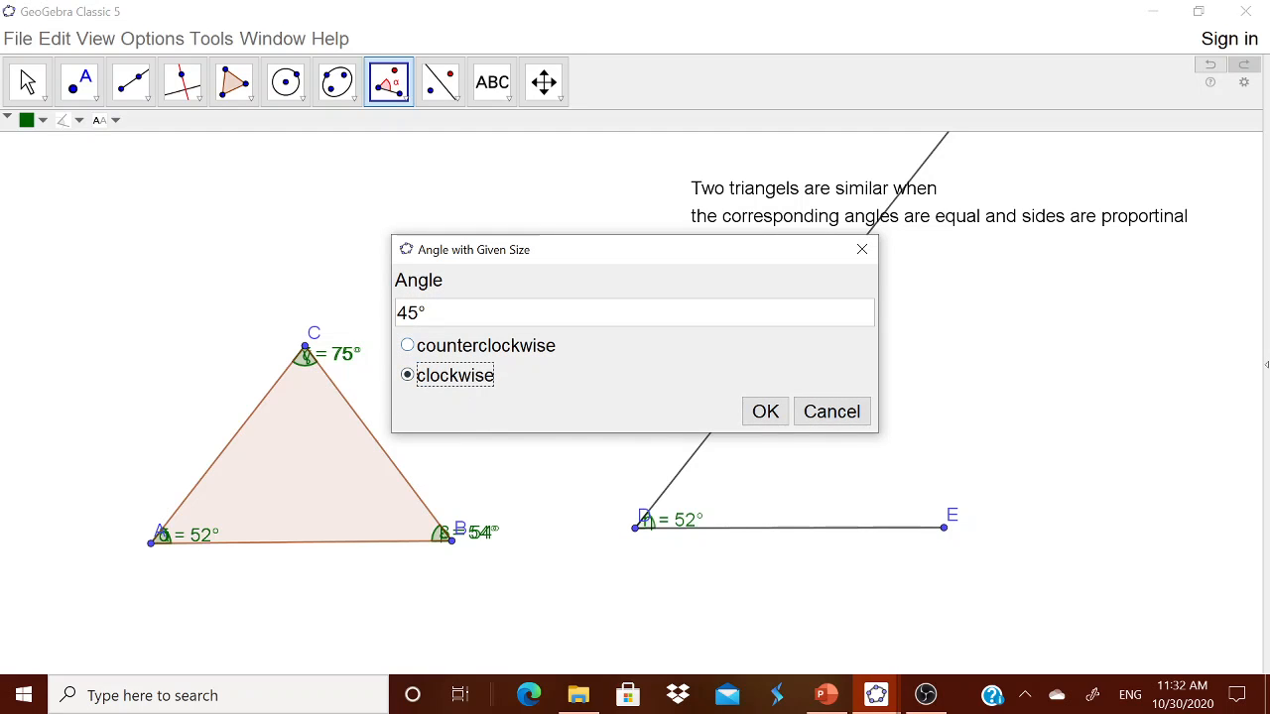
key("shift+Tab")
key("BackSpace")
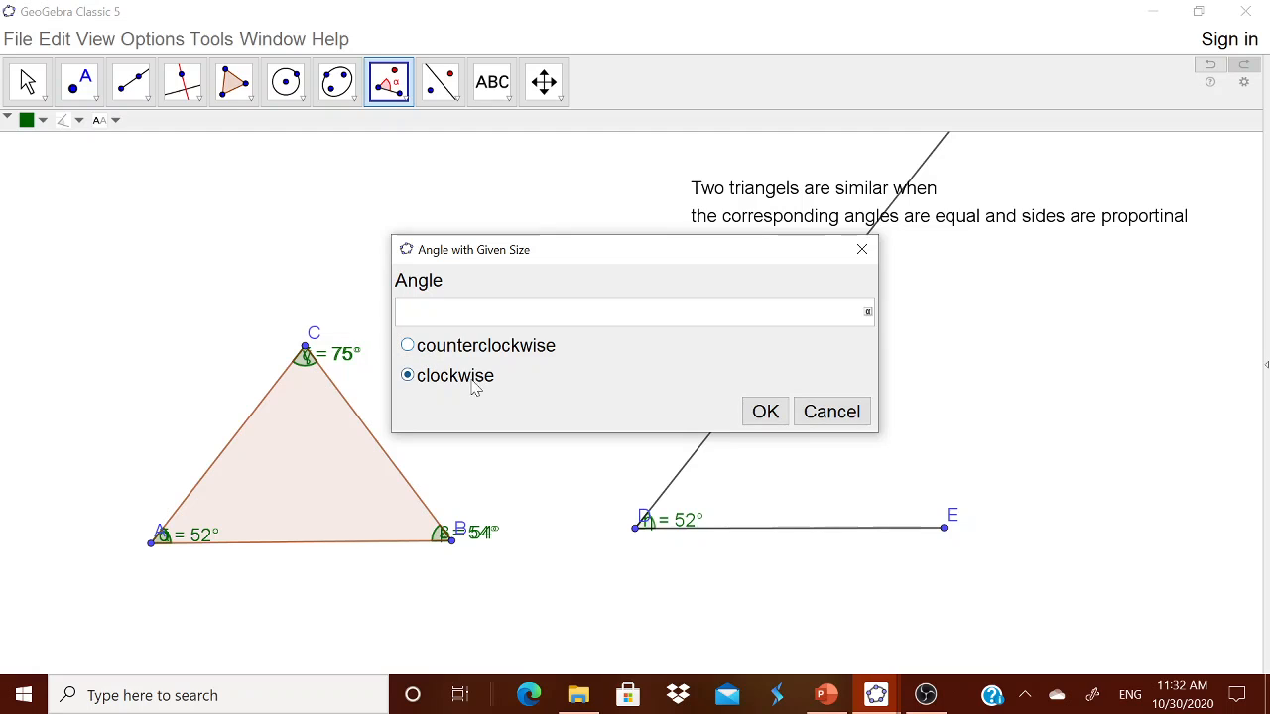
left_click(868, 316)
left_click(681, 171)
left_click(762, 413)
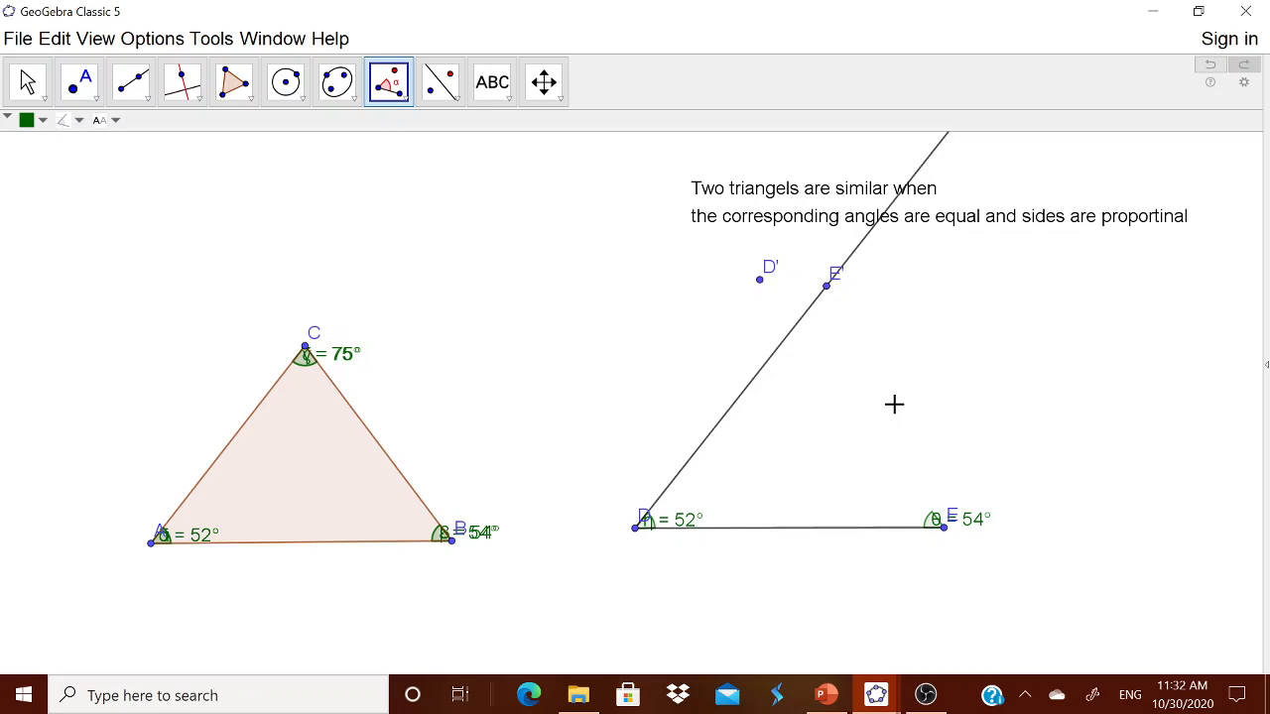
Step: Draw a ray from E through D' and mark its crossing with the ray from D as point F
left_click(147, 99)
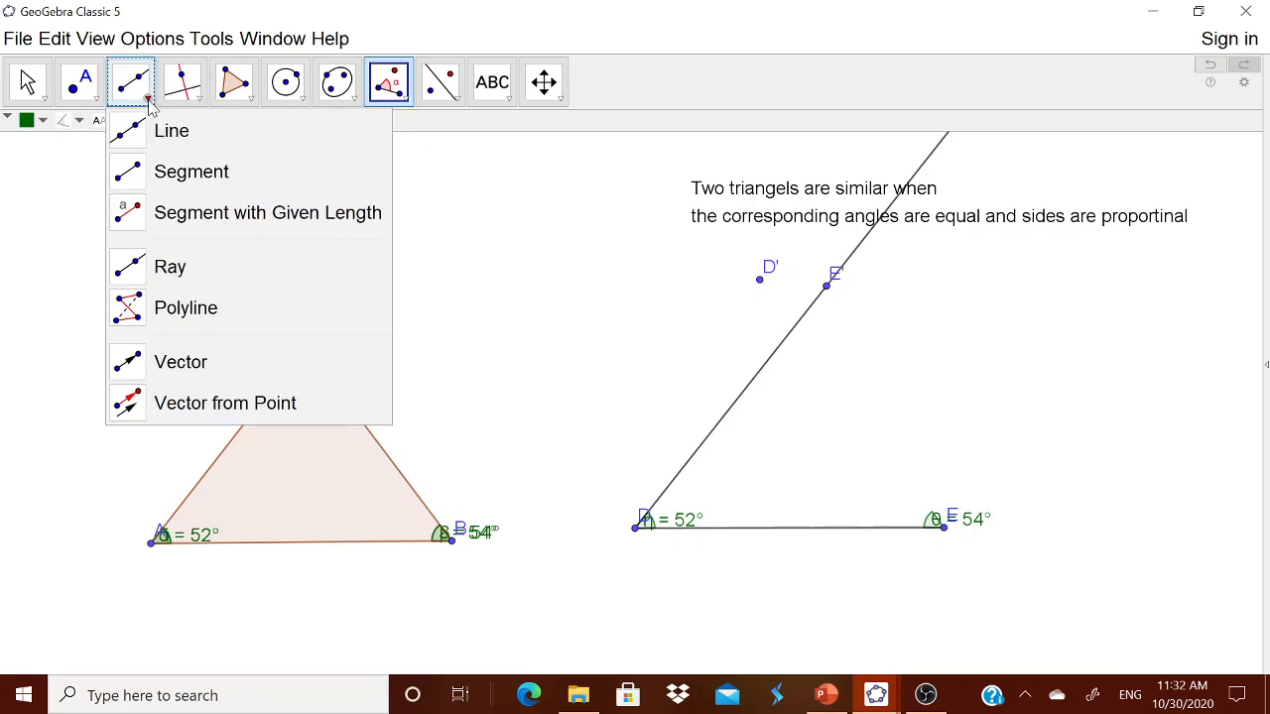
left_click(165, 266)
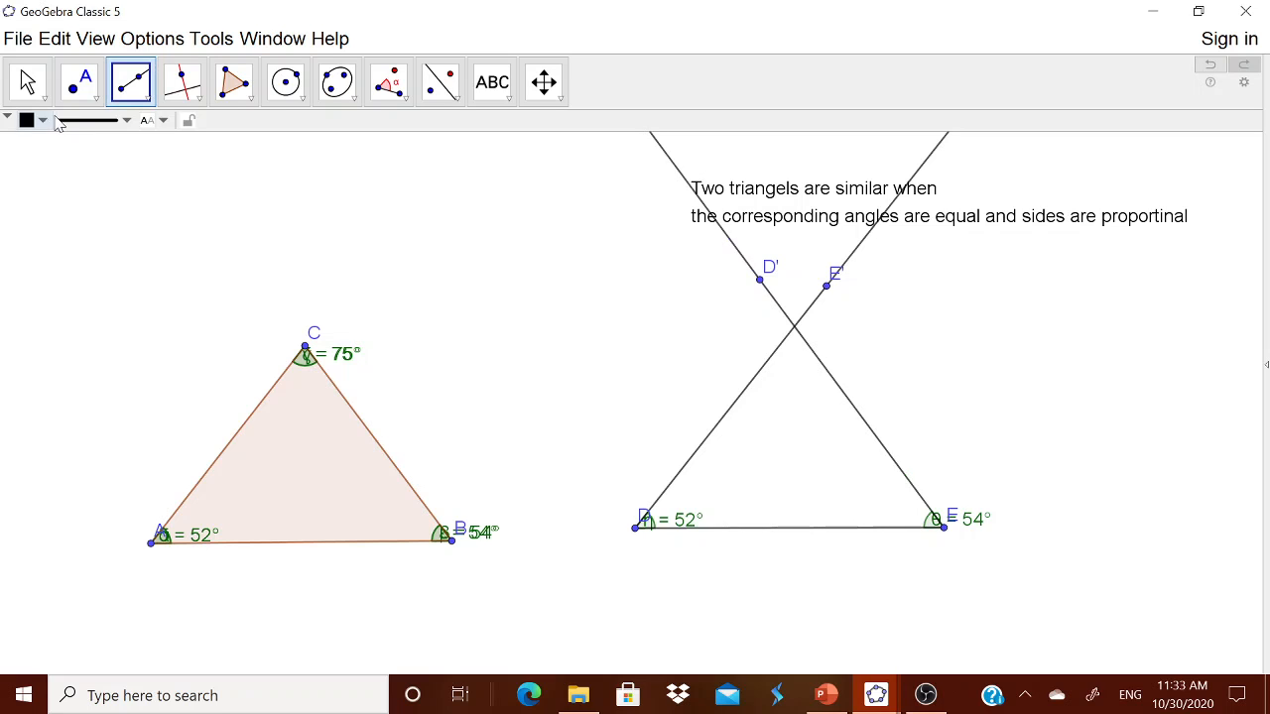
left_click(96, 98)
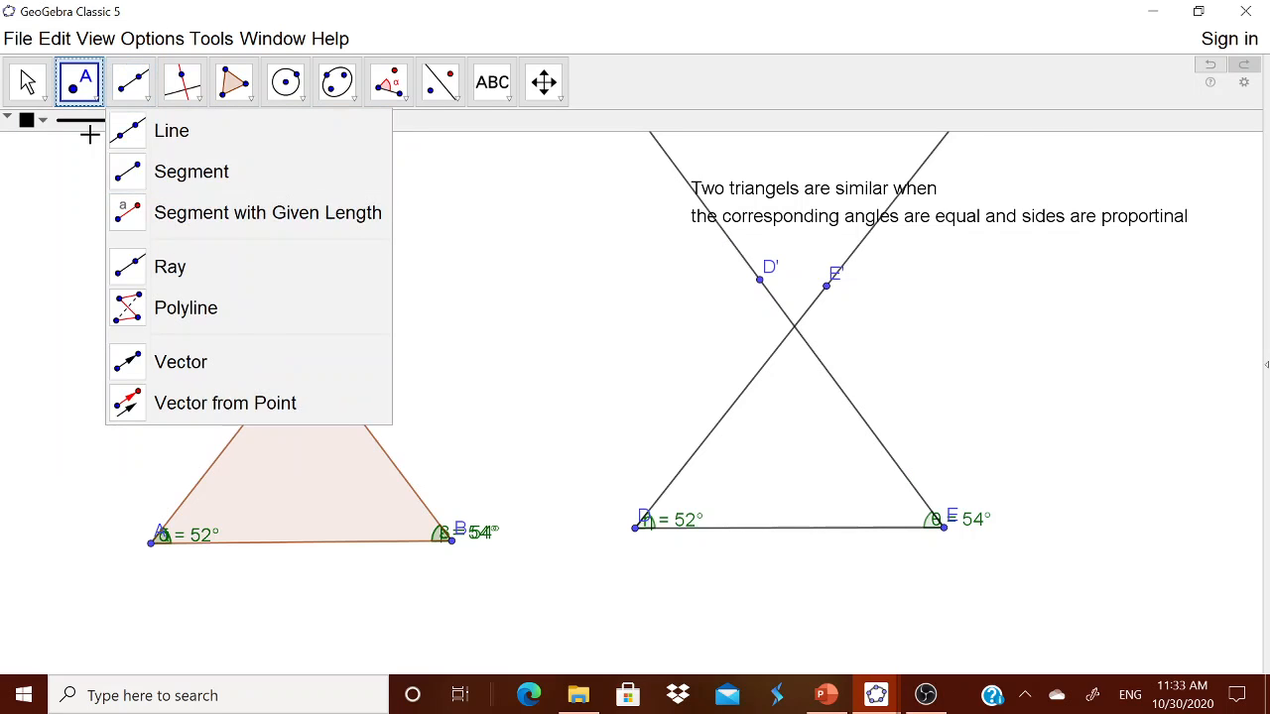
left_click(85, 97)
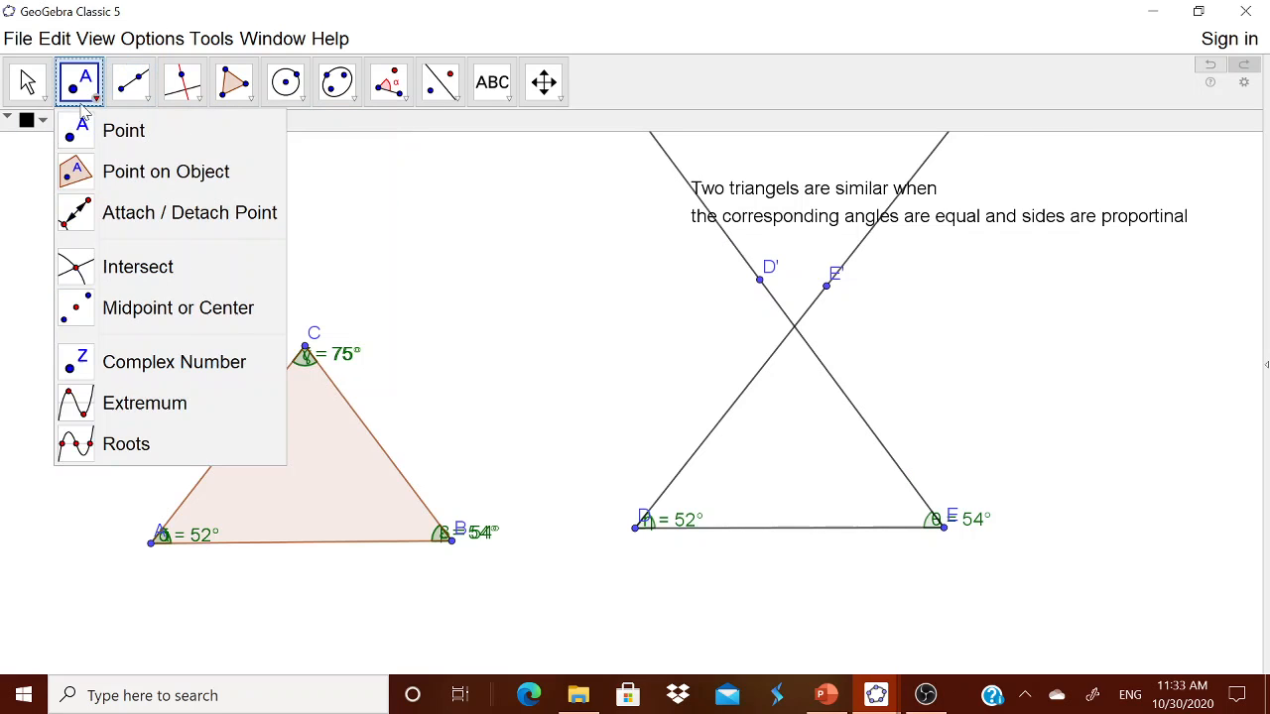
left_click(123, 267)
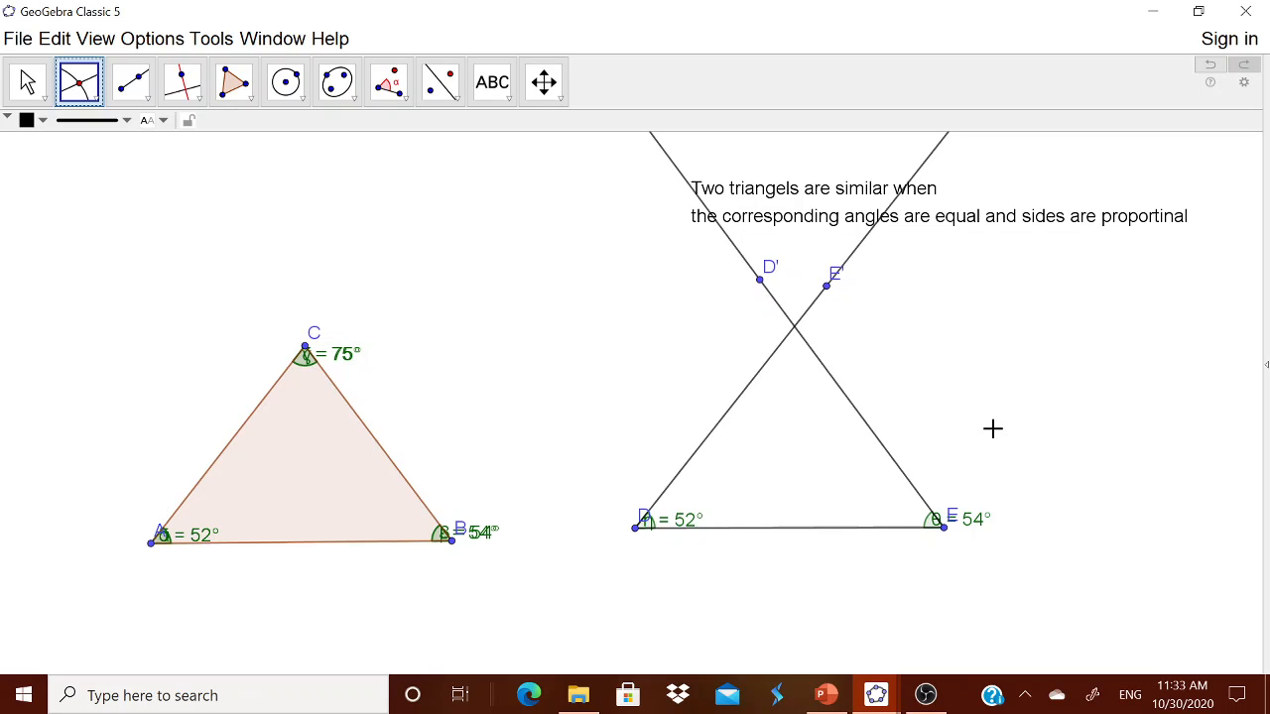
left_click(795, 326)
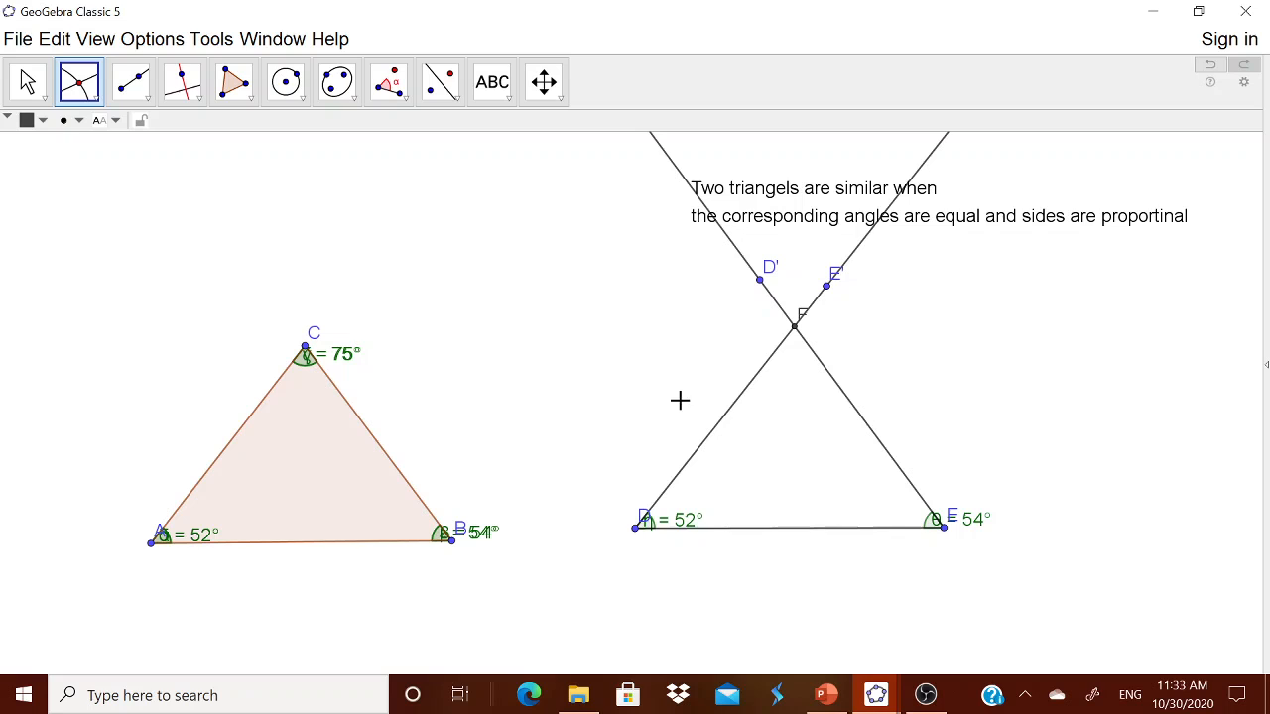
Step: Draw the polygon D–E–F–D to form the shaded triangle DEF
left_click(252, 99)
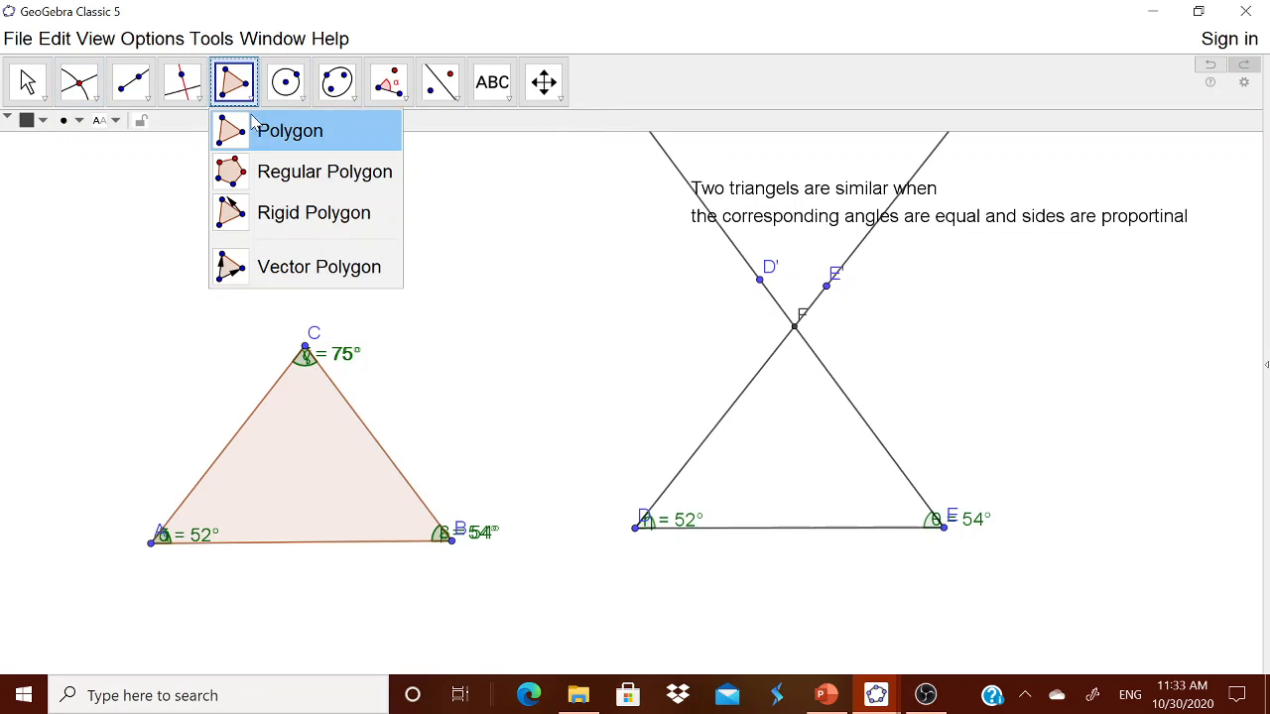
left_click(265, 139)
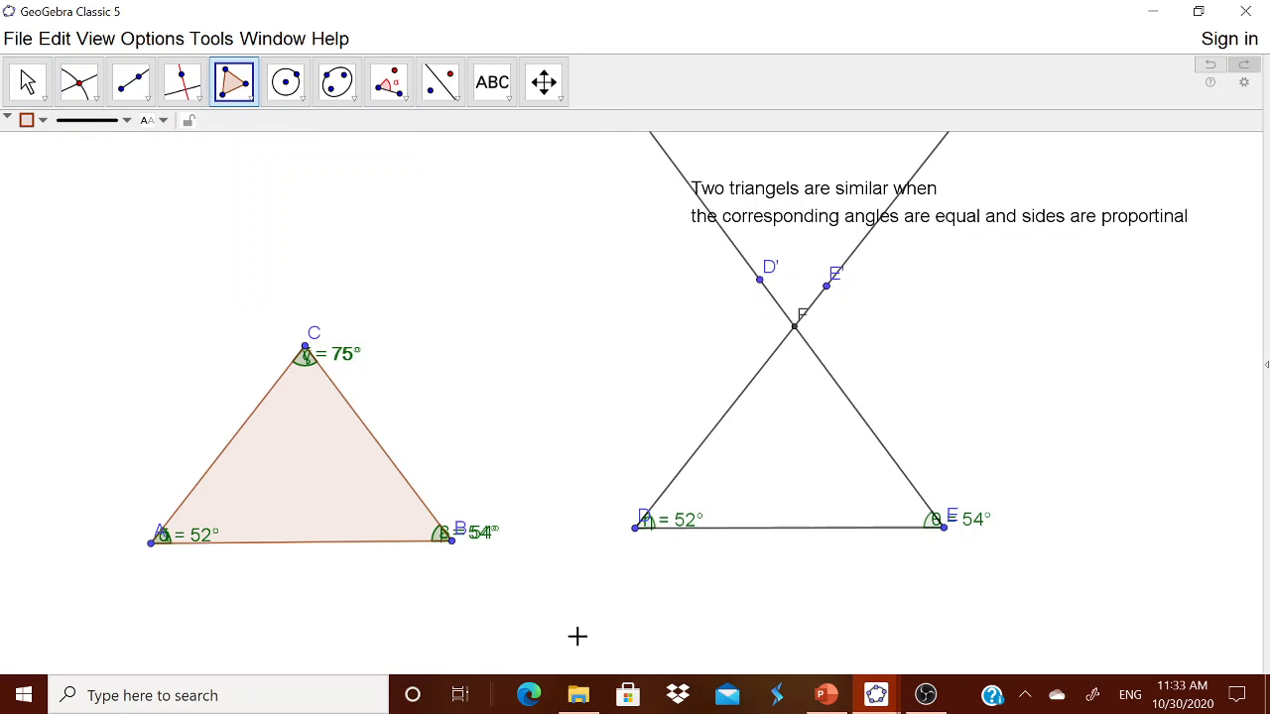
left_click(637, 533)
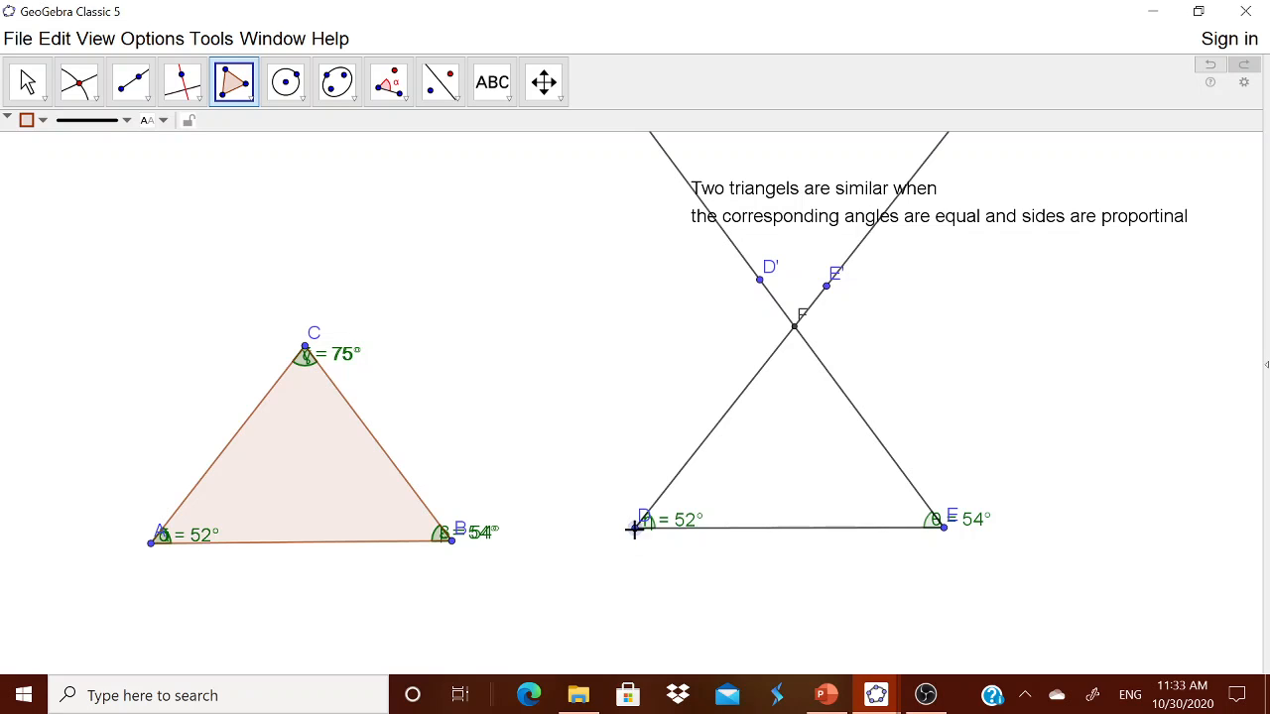
left_click(943, 528)
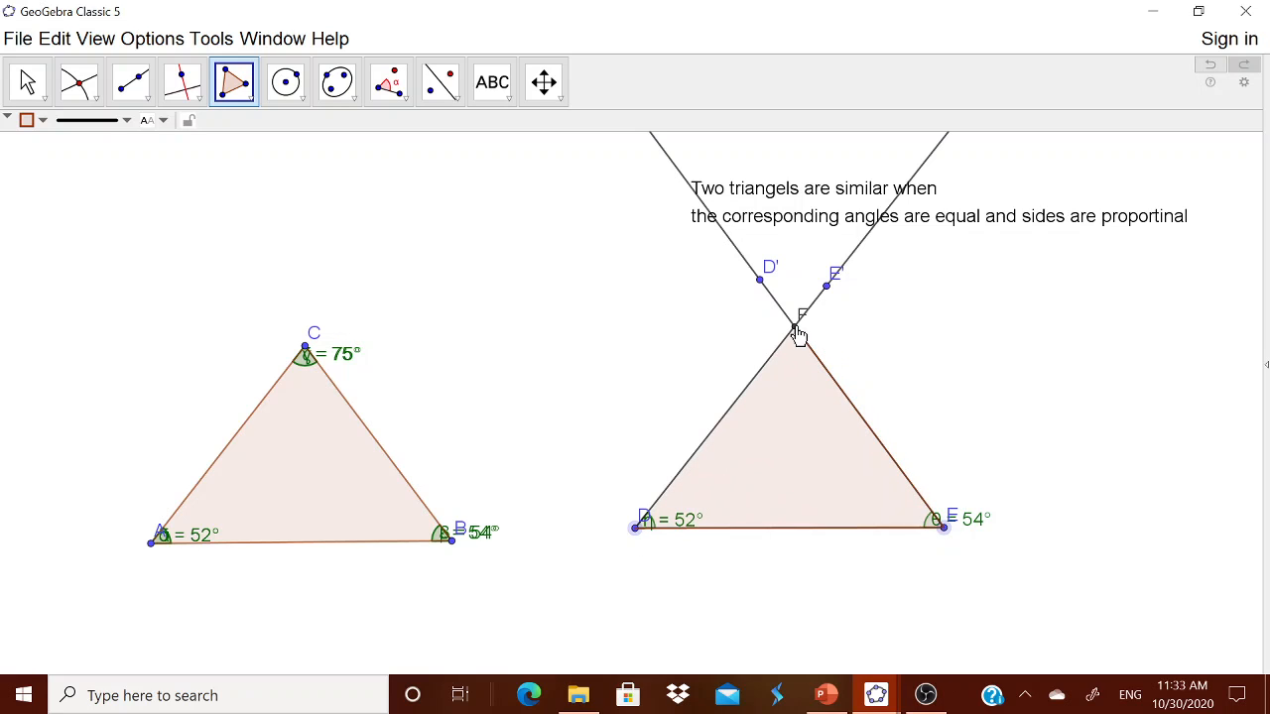
left_click(795, 327)
left_click(635, 528)
key("Escape")
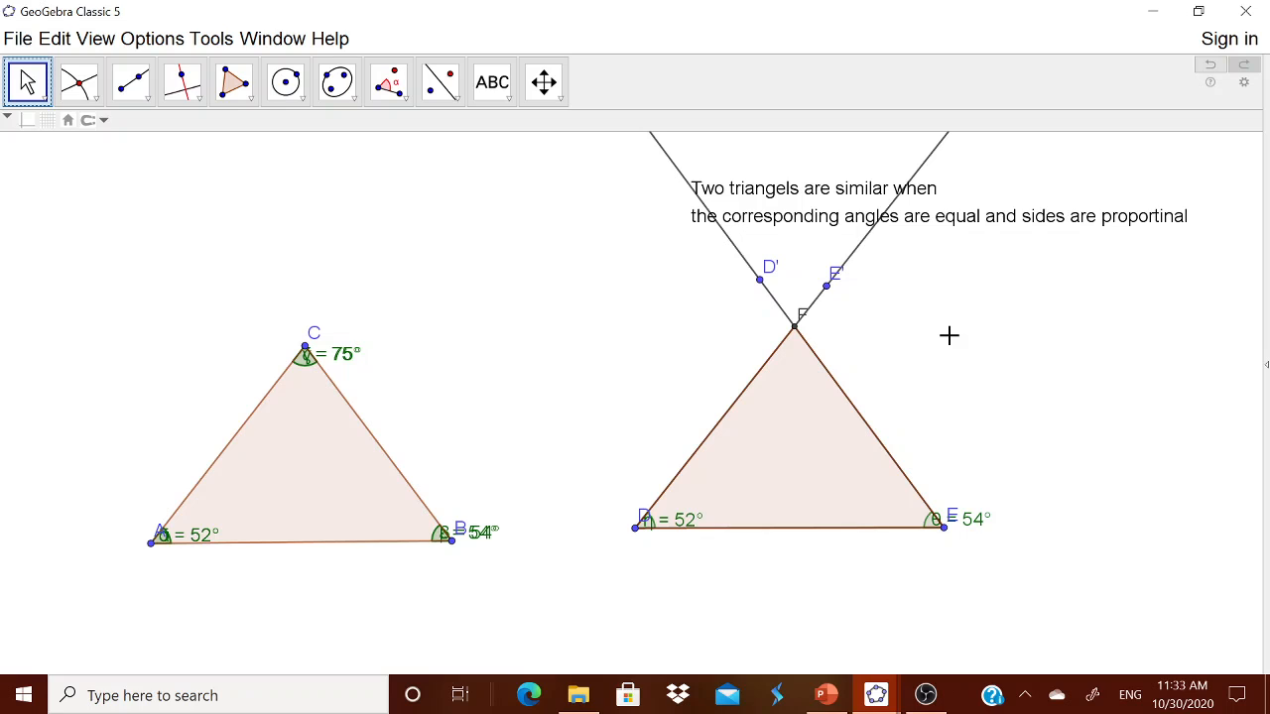
key("Down")
Step: Hide the rays from D and from E, along with helper points E' and D'
left_click(34, 79)
right_click(857, 261)
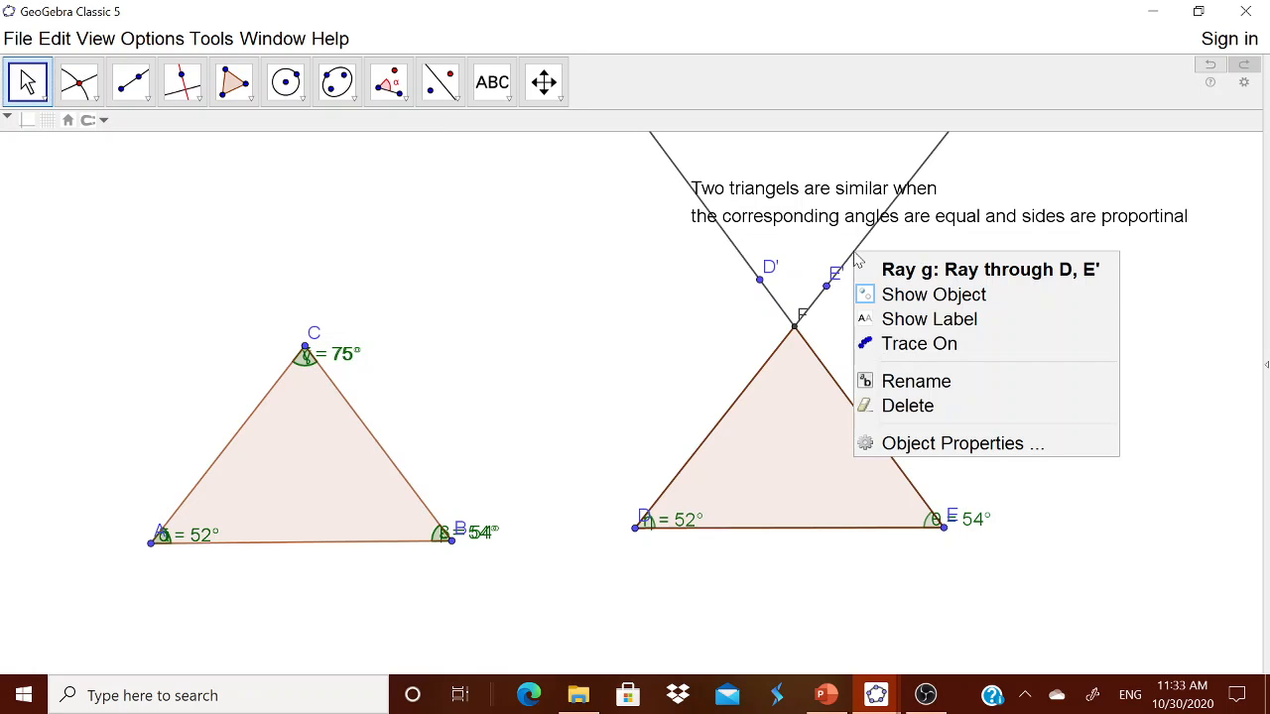
left_click(922, 297)
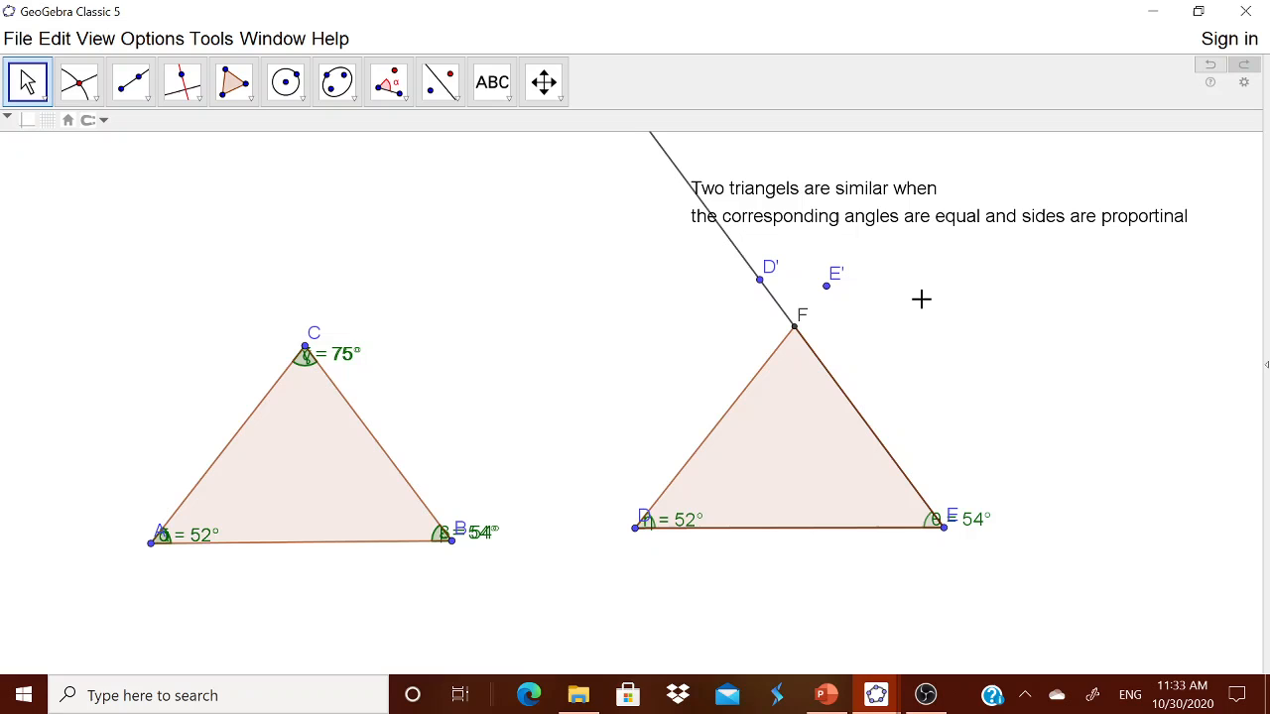
right_click(747, 267)
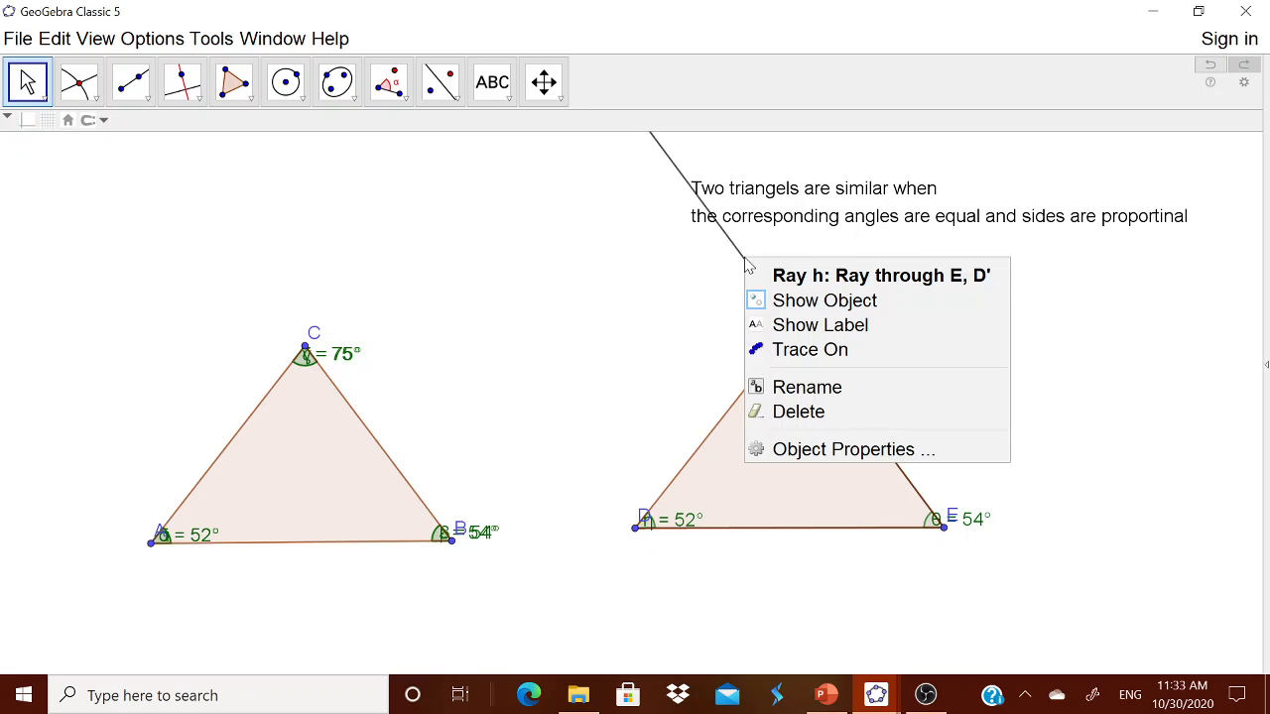
left_click(784, 298)
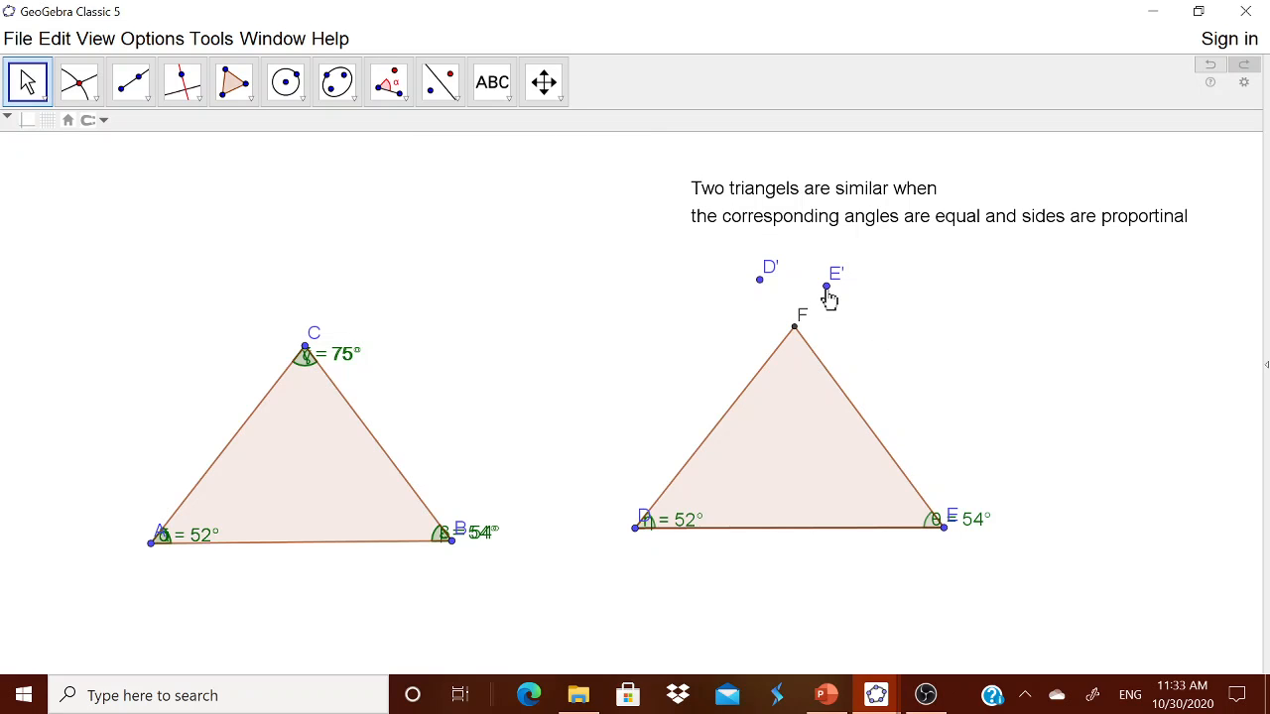
right_click(827, 296)
left_click(868, 335)
right_click(760, 282)
left_click(815, 325)
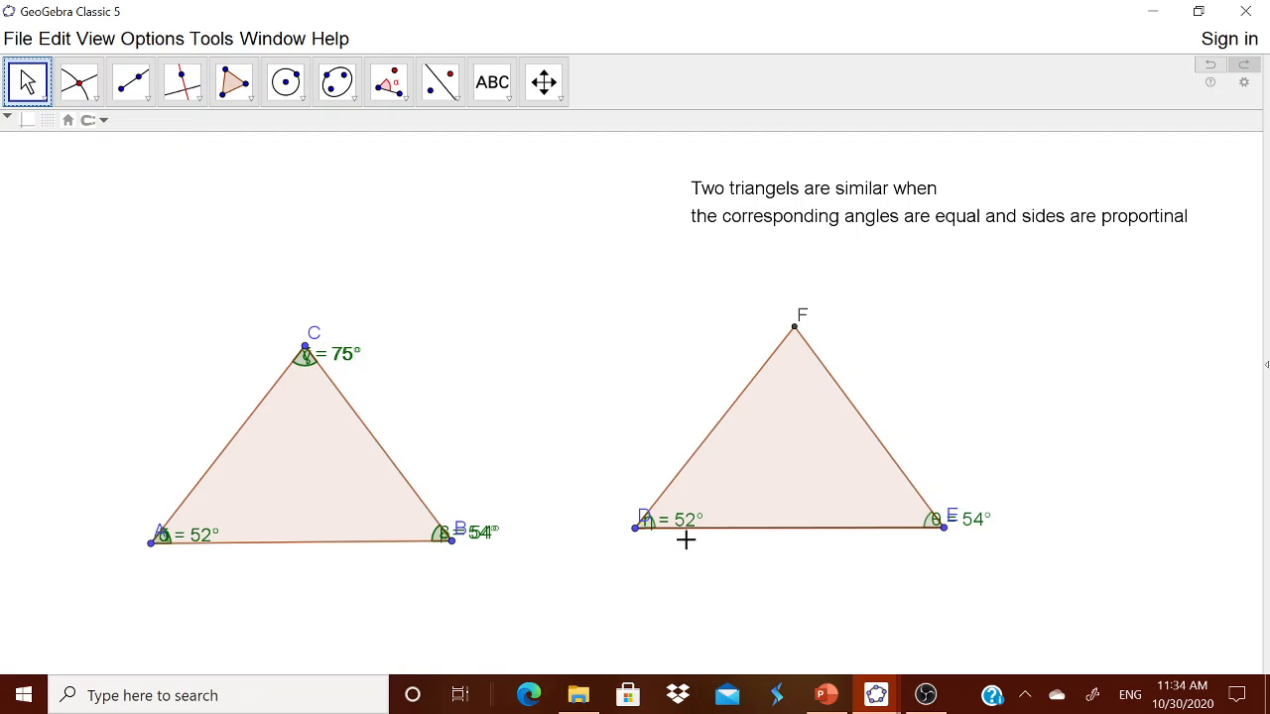
Step: Drag the η, θ, β, α and γ angle labels off their vertices into the triangles
left_click_drag(684, 531, 703, 502)
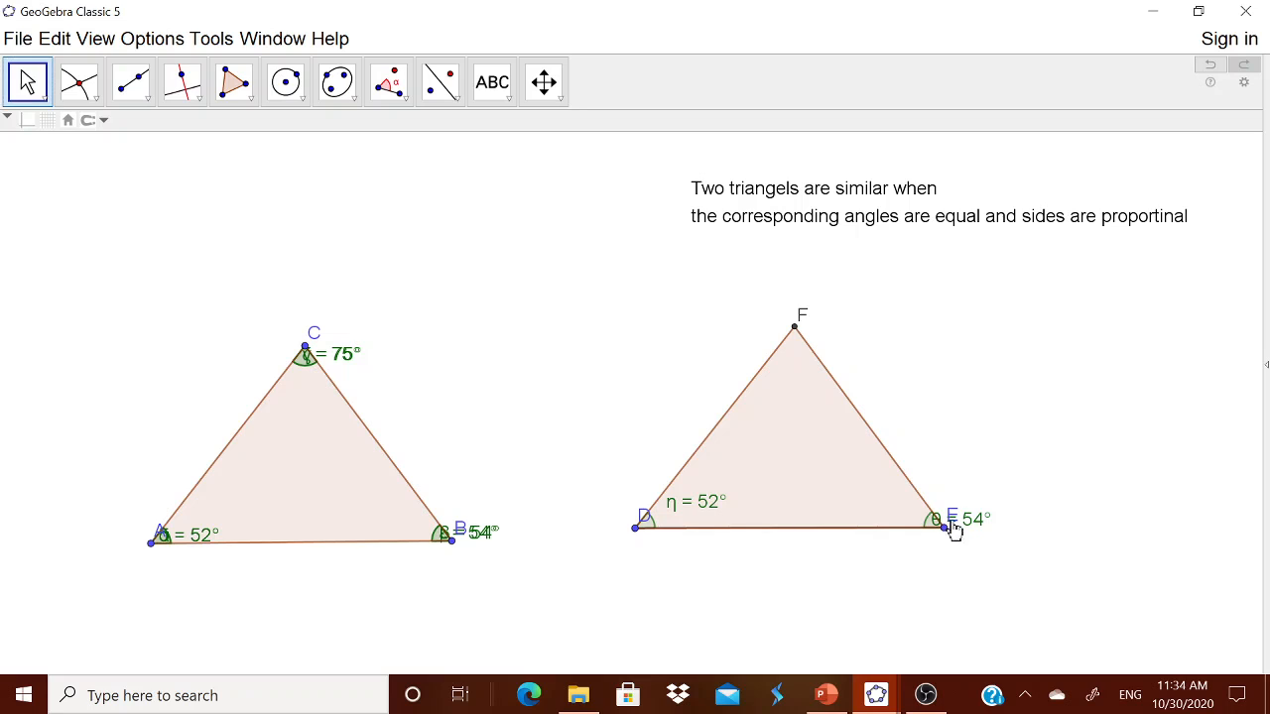
left_click_drag(958, 525, 872, 513)
left_click_drag(468, 534, 386, 530)
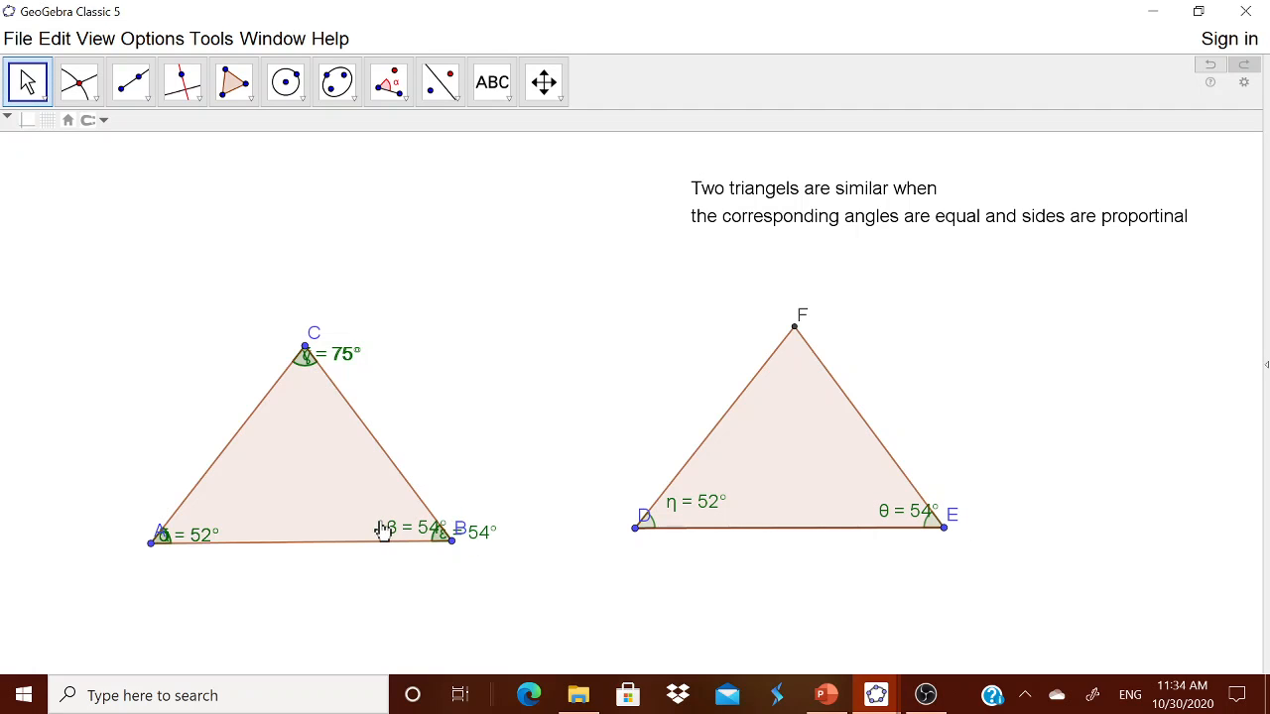
left_click_drag(204, 539, 225, 527)
left_click_drag(351, 358, 328, 389)
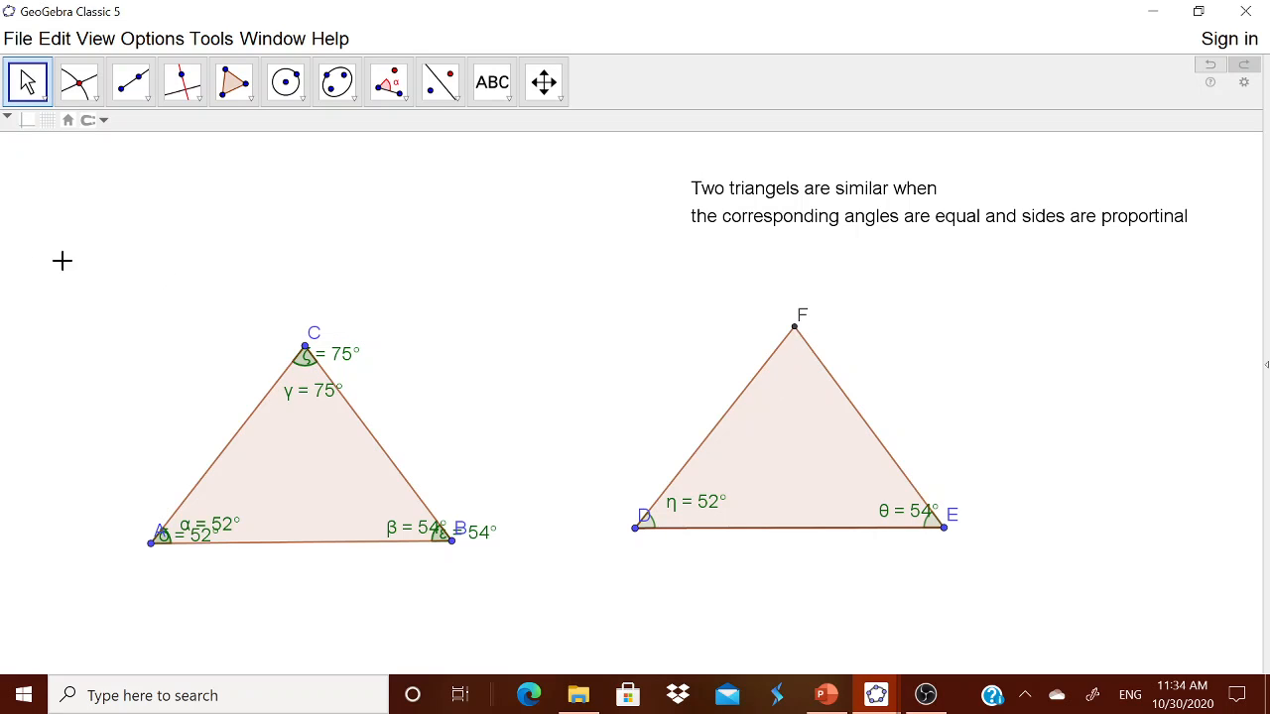
left_click(403, 98)
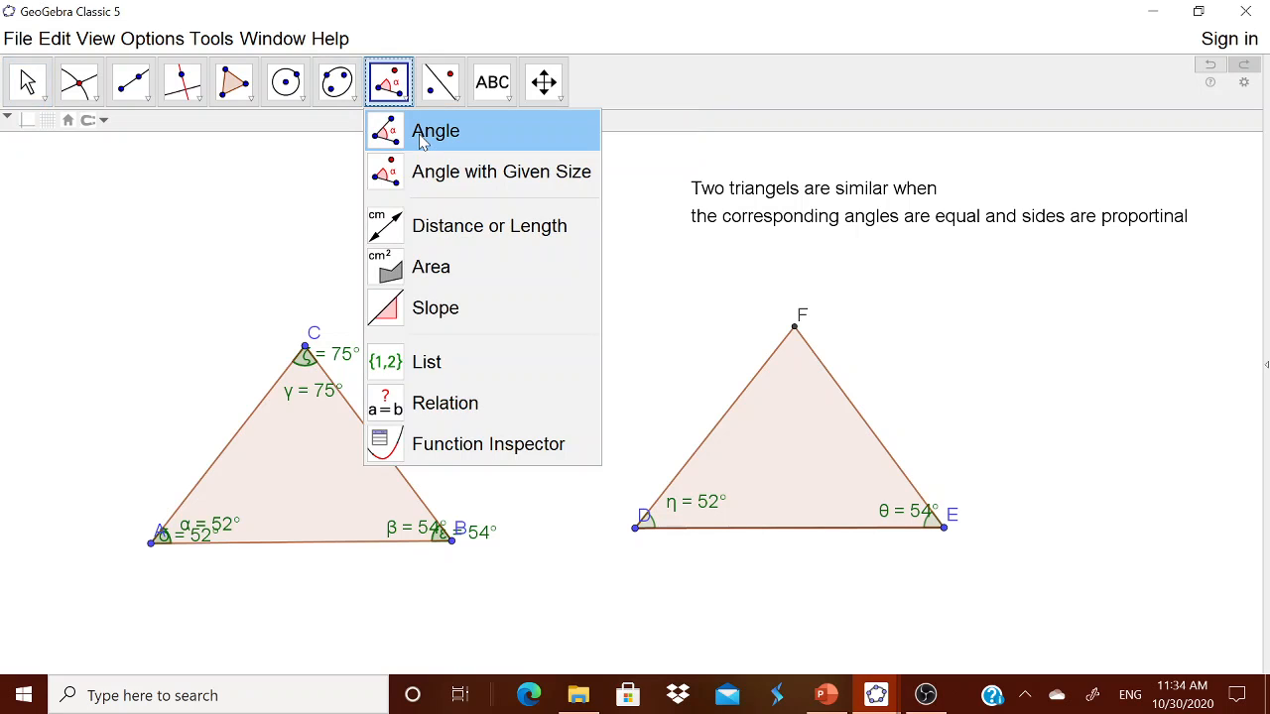
Step: Measure the angle at F with the Angle tool, showing 75° like the angle at C
left_click(422, 139)
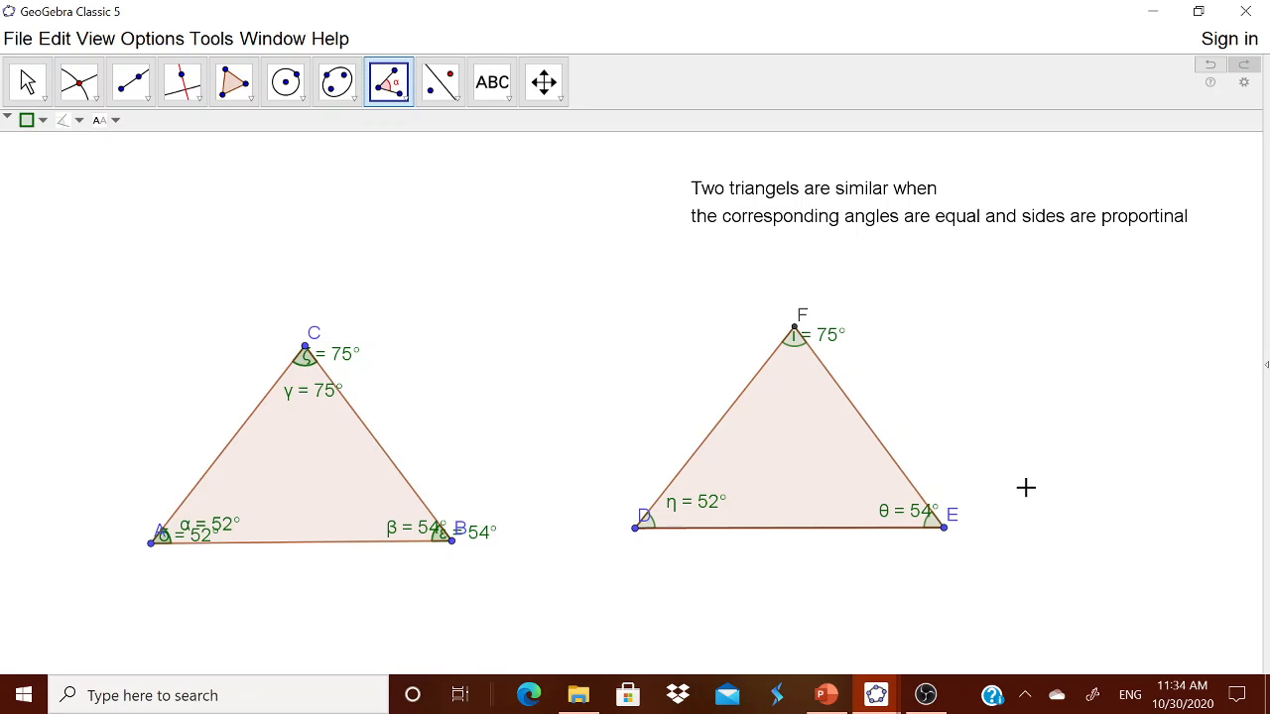
Step: Drag vertex B to reshape ABC to 51°, 49° and 80°, with DEF updating to match
left_click(27, 82)
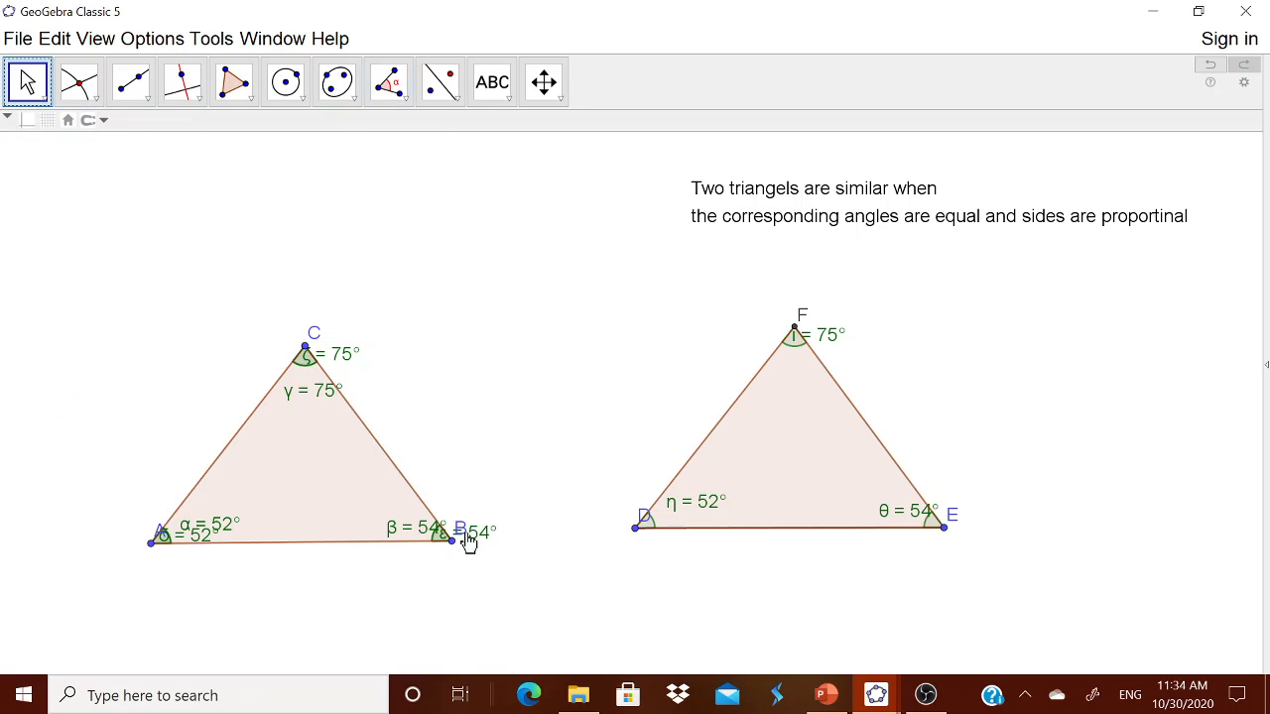
left_click_drag(454, 549, 630, 616)
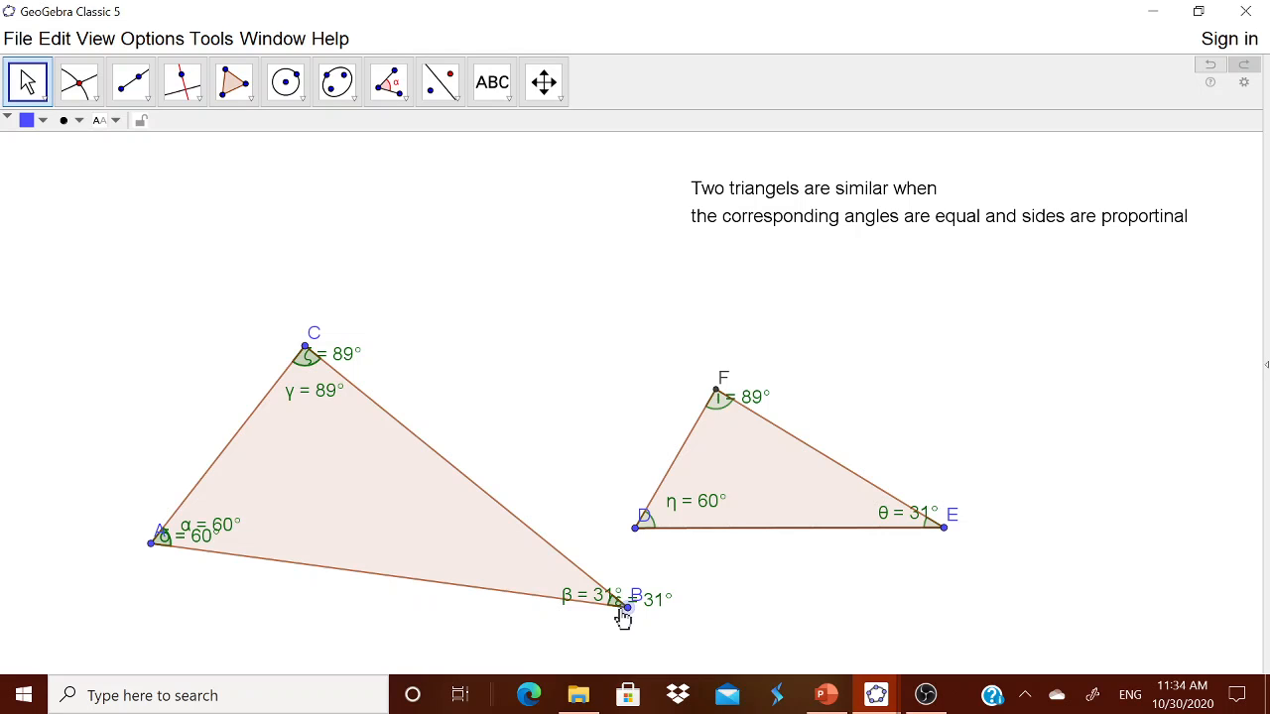
left_click_drag(625, 618, 604, 598)
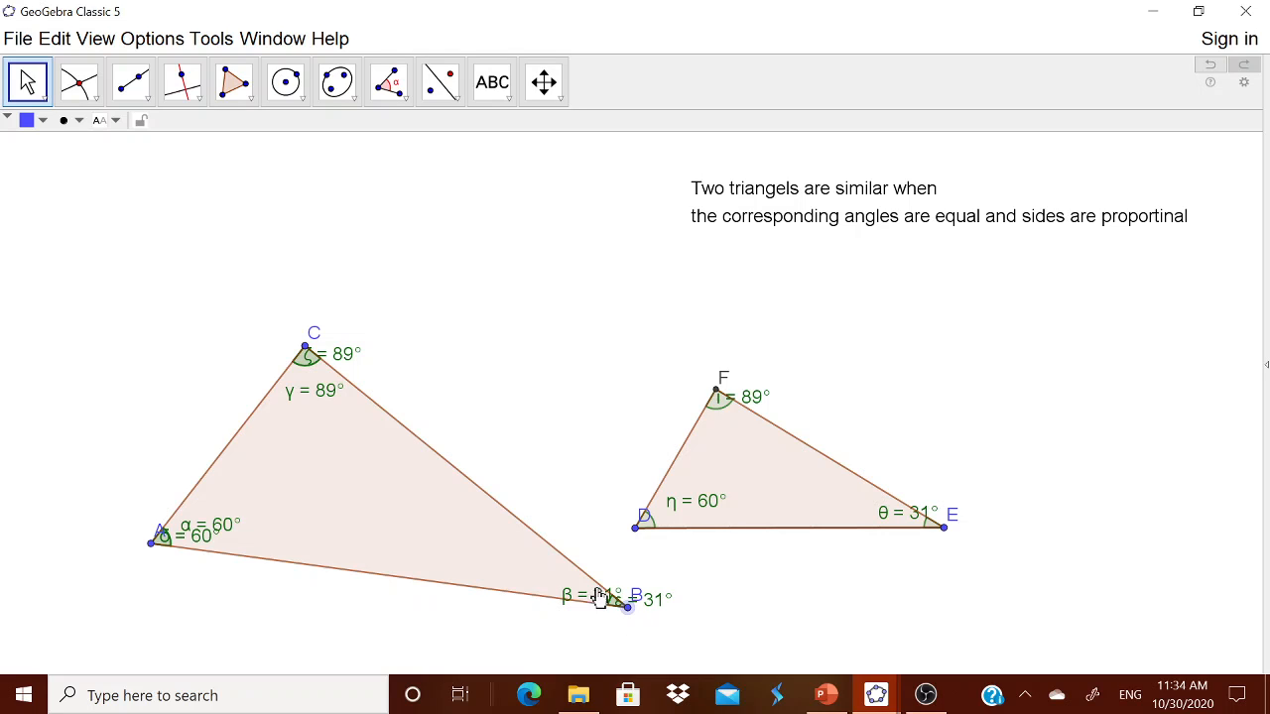
left_click(709, 601)
left_click_drag(627, 607, 479, 540)
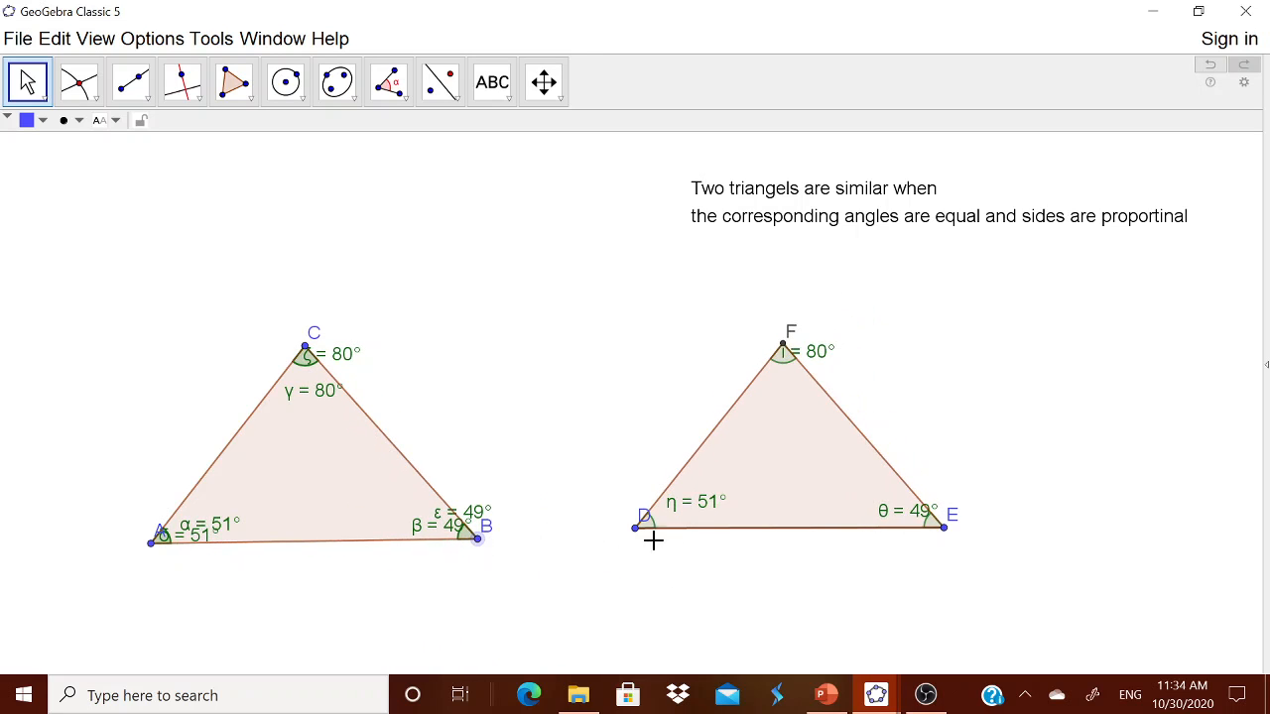
Step: Reposition triangles ABC and DEF so they sit right next to each other
left_click_drag(765, 510, 635, 528)
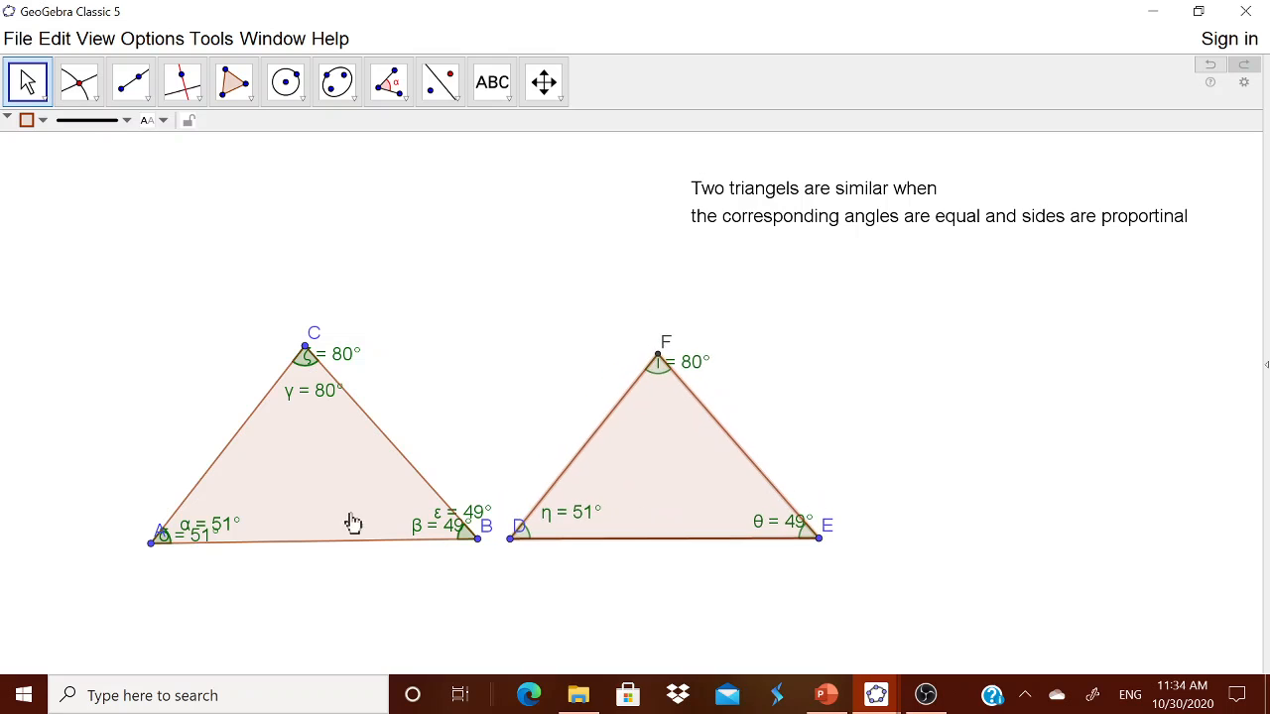
left_click_drag(318, 507, 258, 482)
left_click_drag(635, 510, 589, 483)
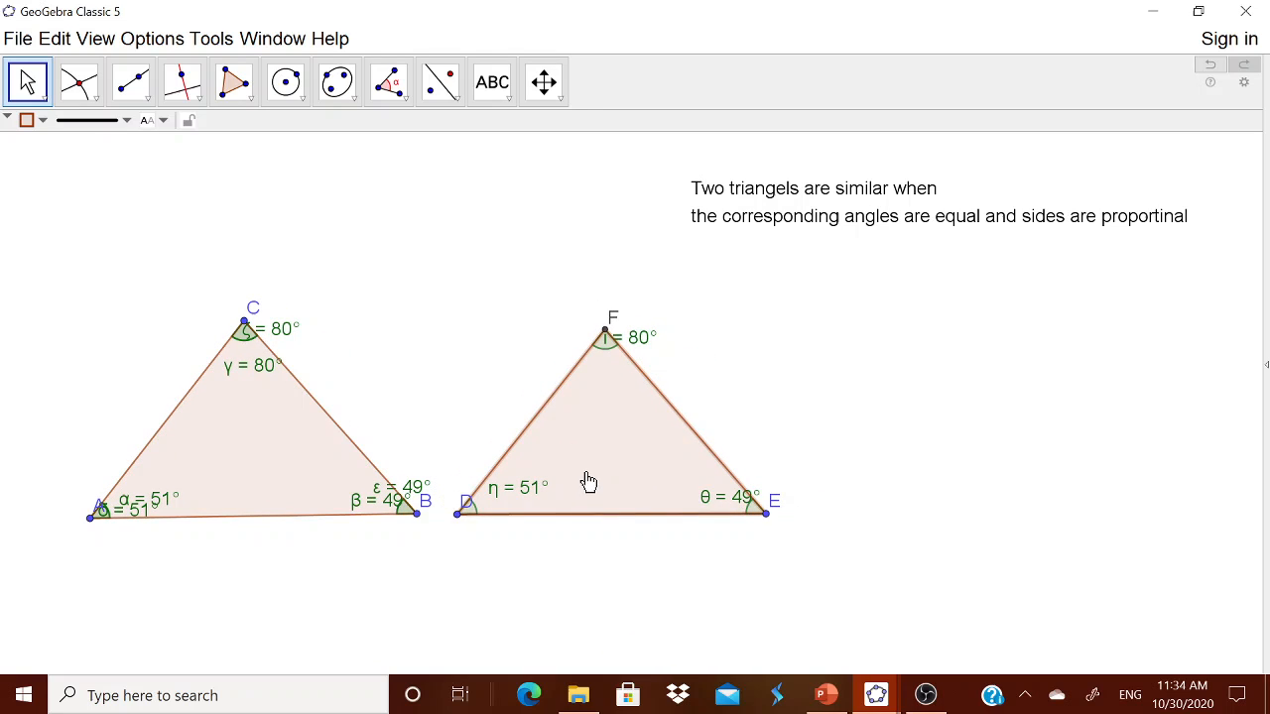
Step: Hide duplicate angles α at A, ε at B and the γ = 80° label, then shift both triangles left
right_click(156, 502)
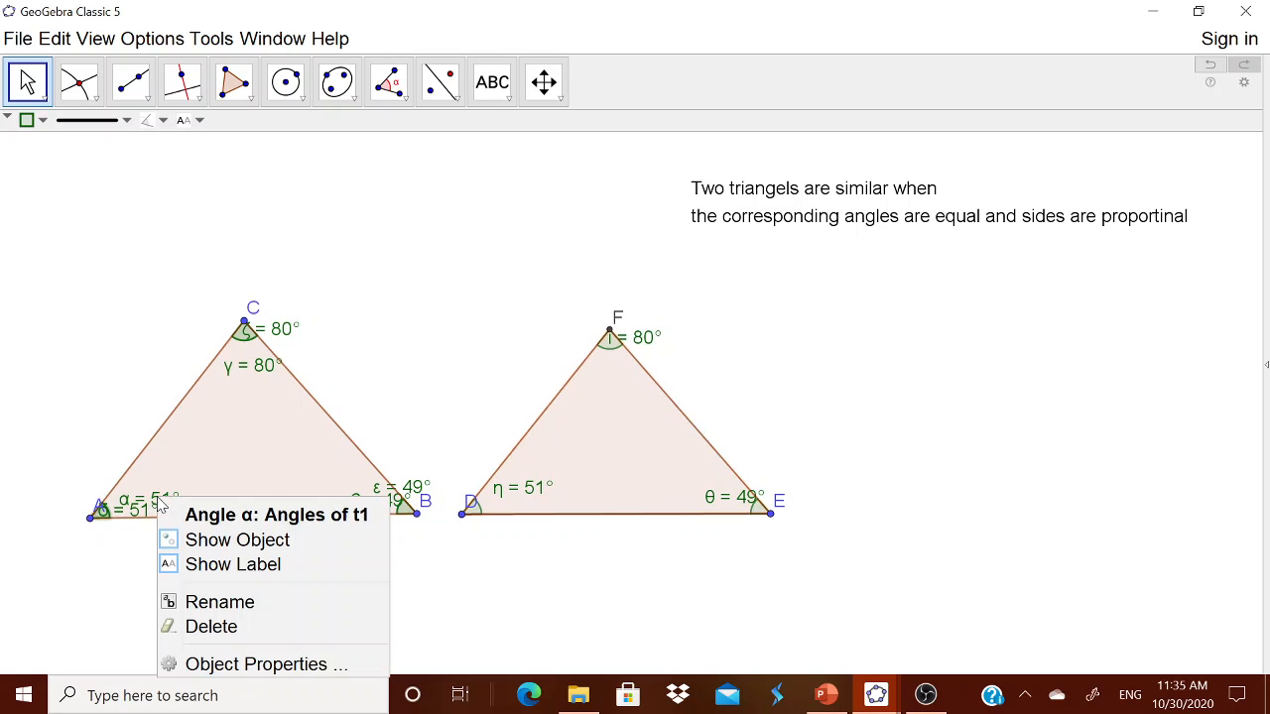
left_click(199, 541)
right_click(408, 482)
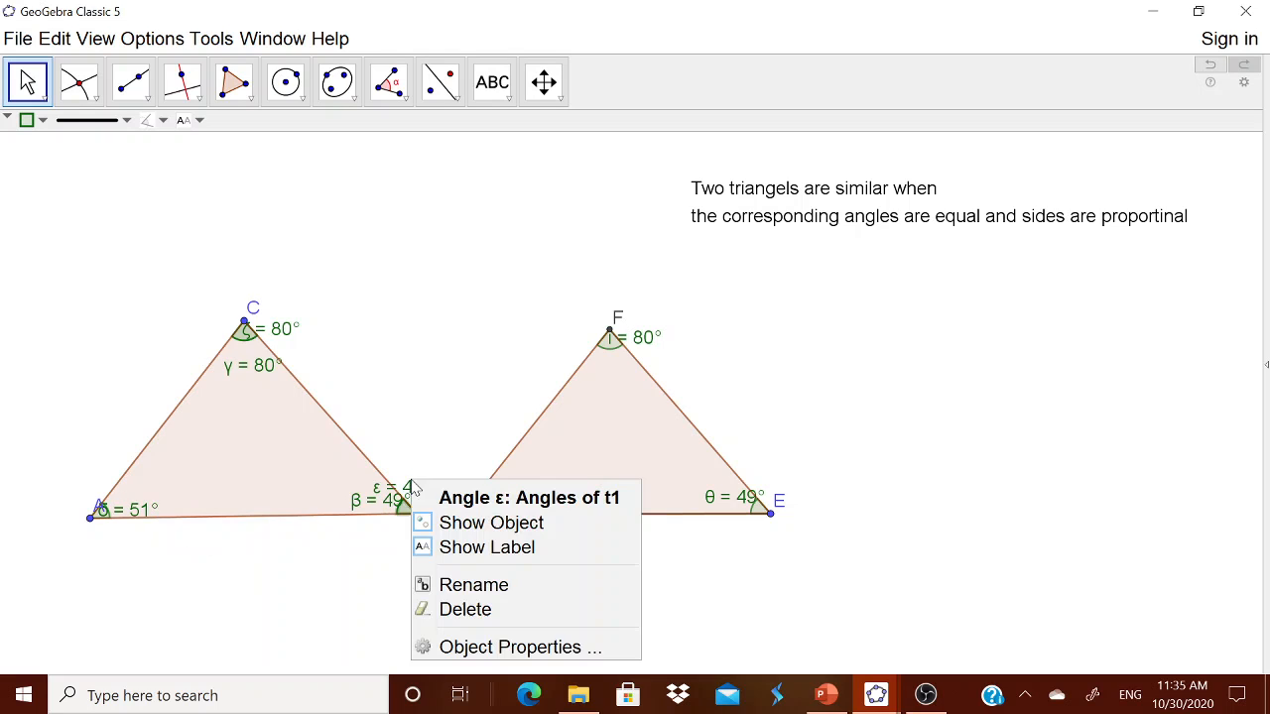
left_click(446, 523)
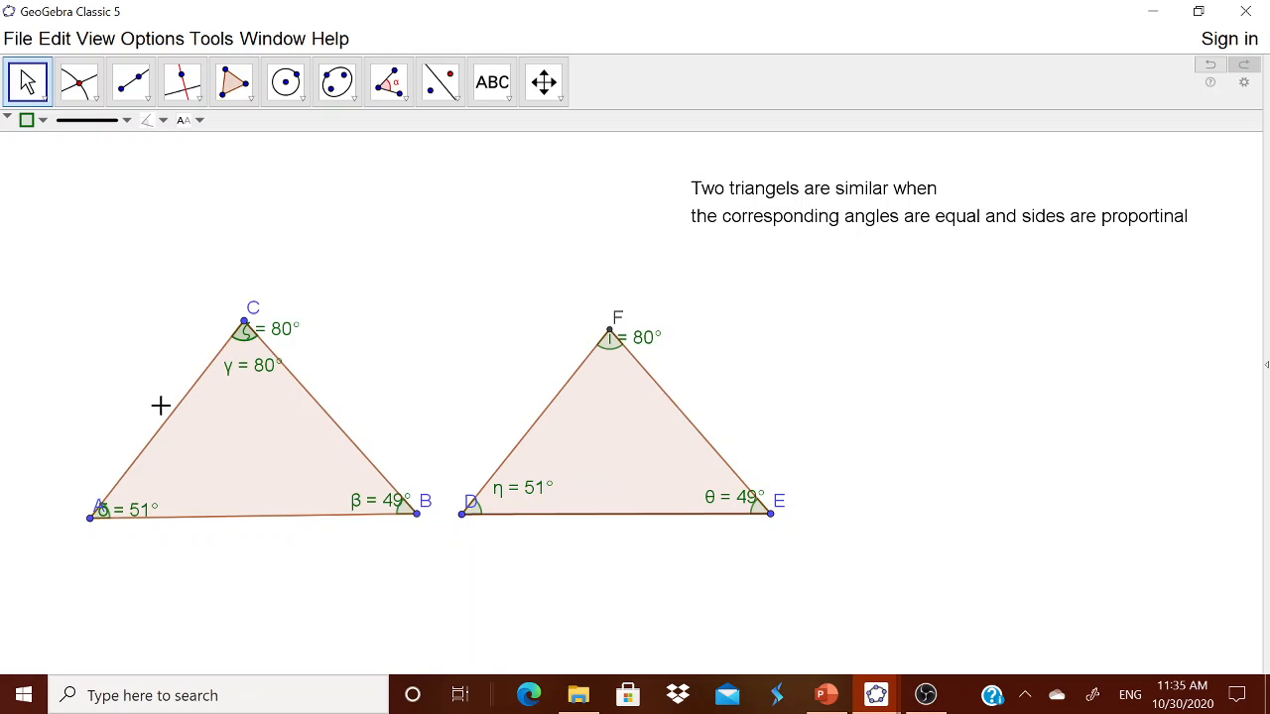
right_click(259, 375)
left_click(300, 407)
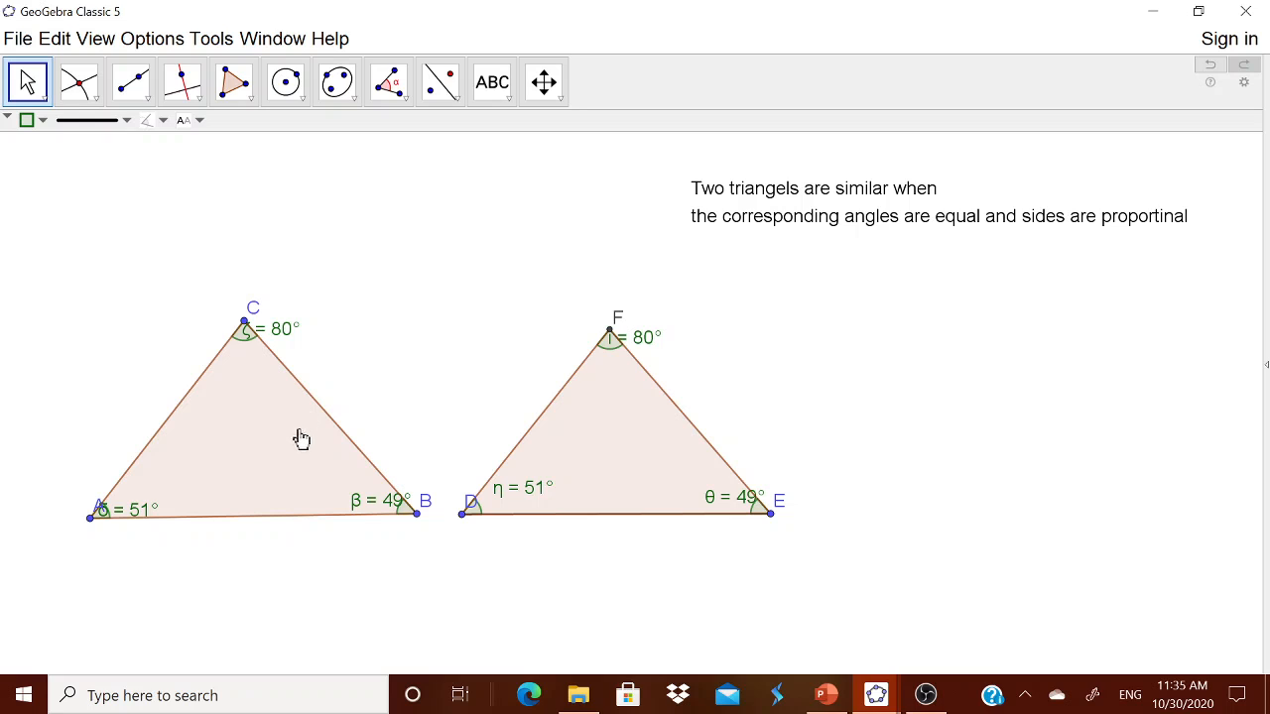
left_click_drag(322, 511, 252, 508)
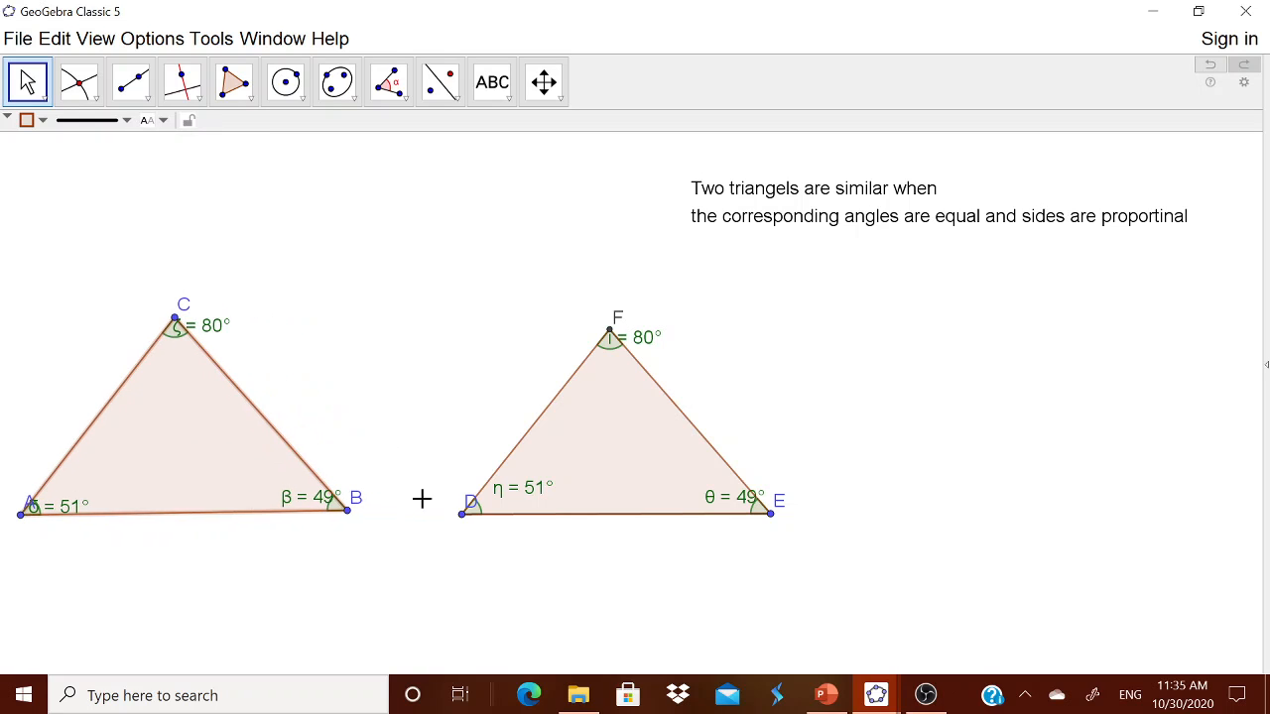
left_click_drag(629, 487, 559, 487)
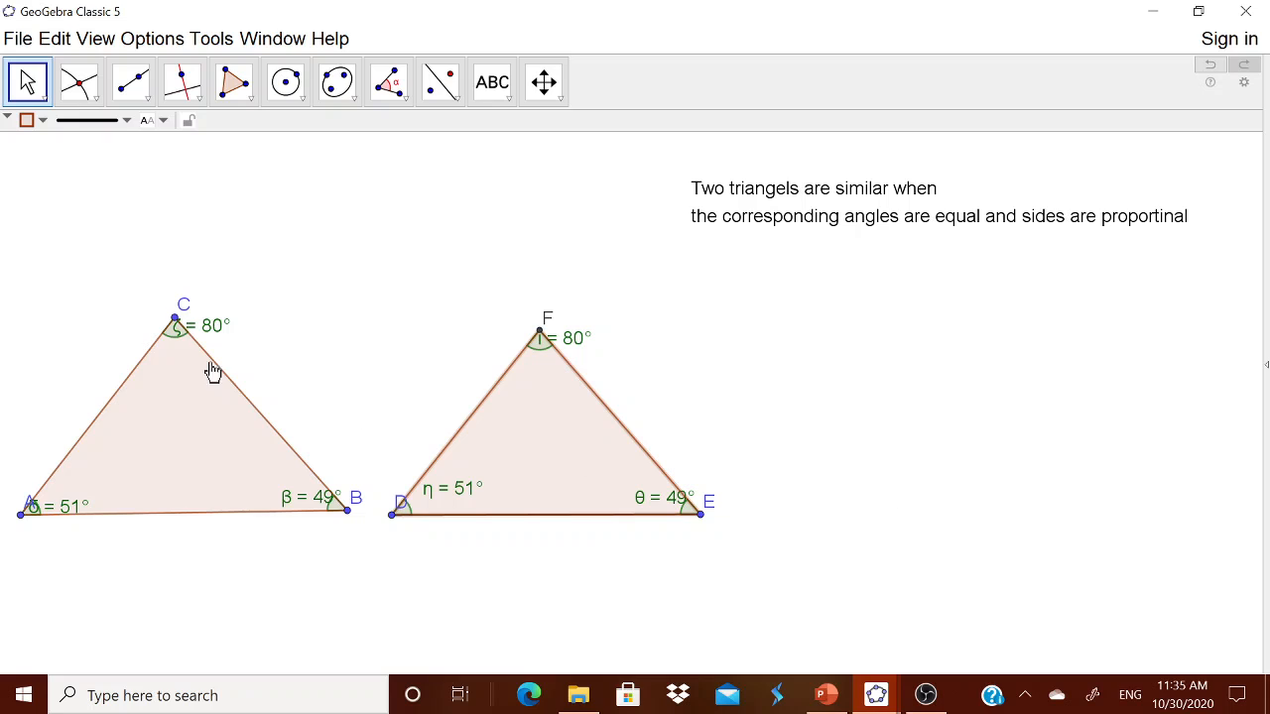
Step: Label ABC's sides with name and length: b = 8, c = 10 and a = 8
right_click(114, 411)
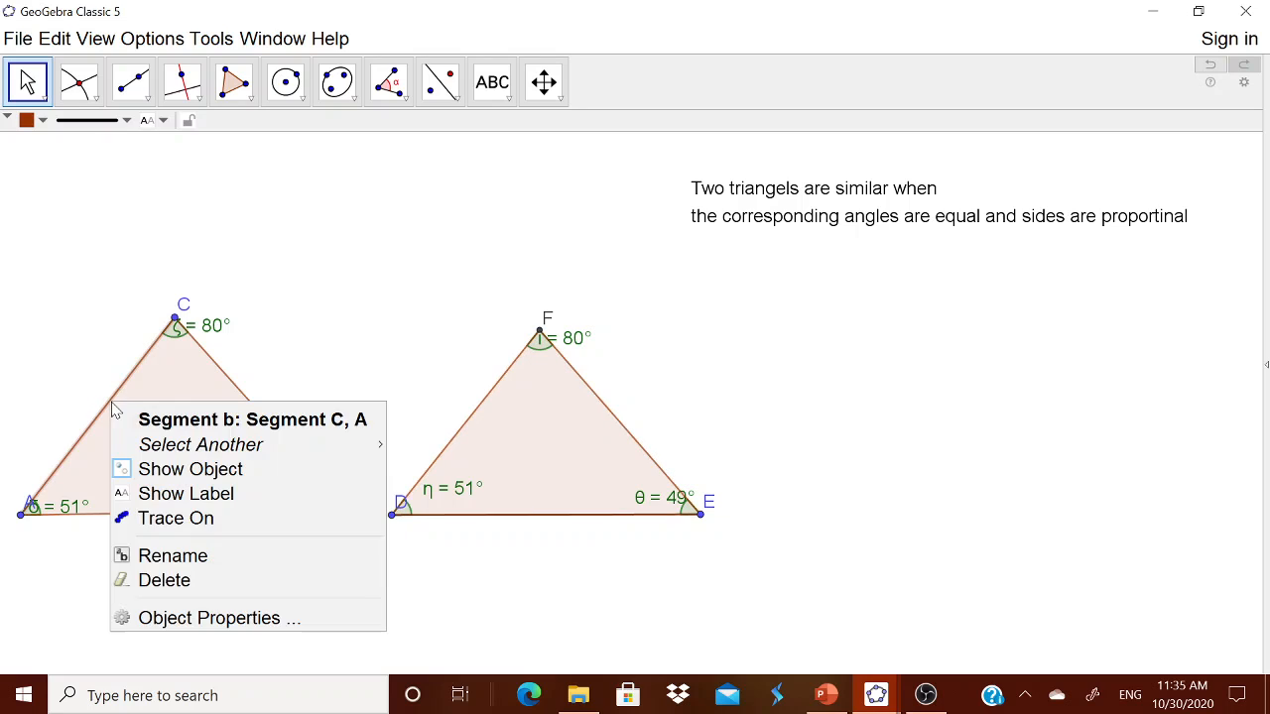
left_click(170, 618)
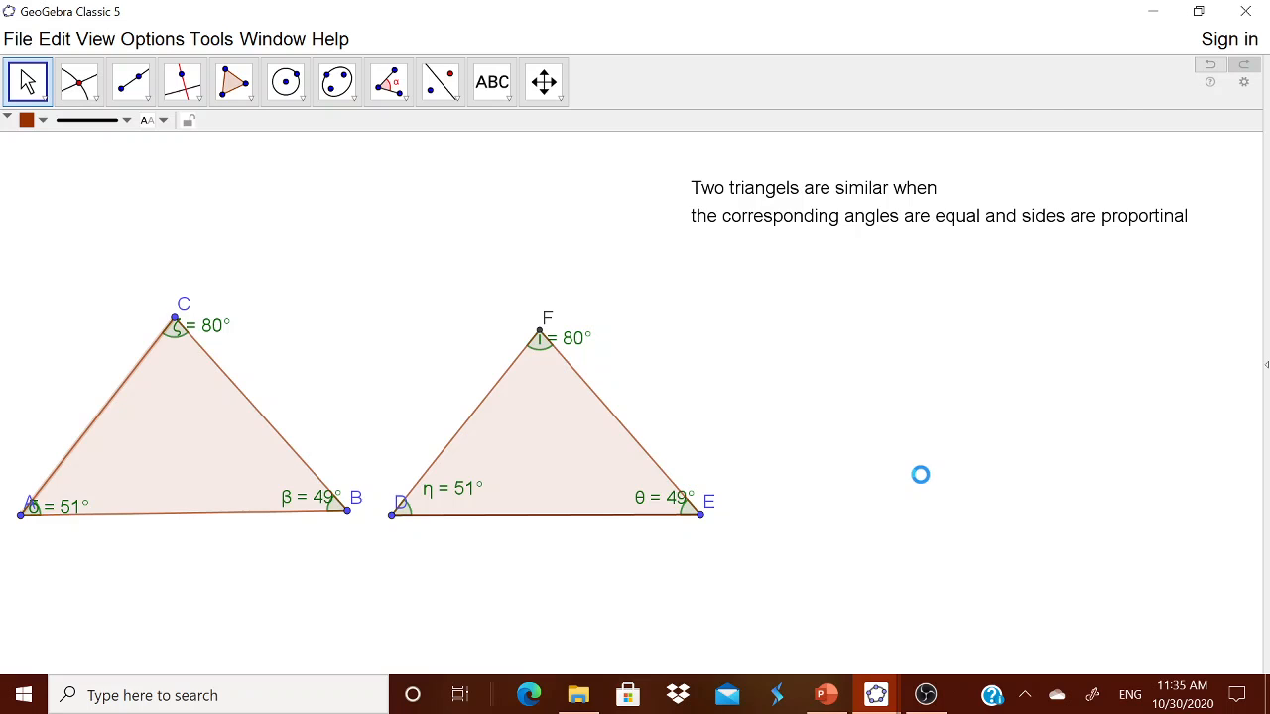
left_click(1053, 385)
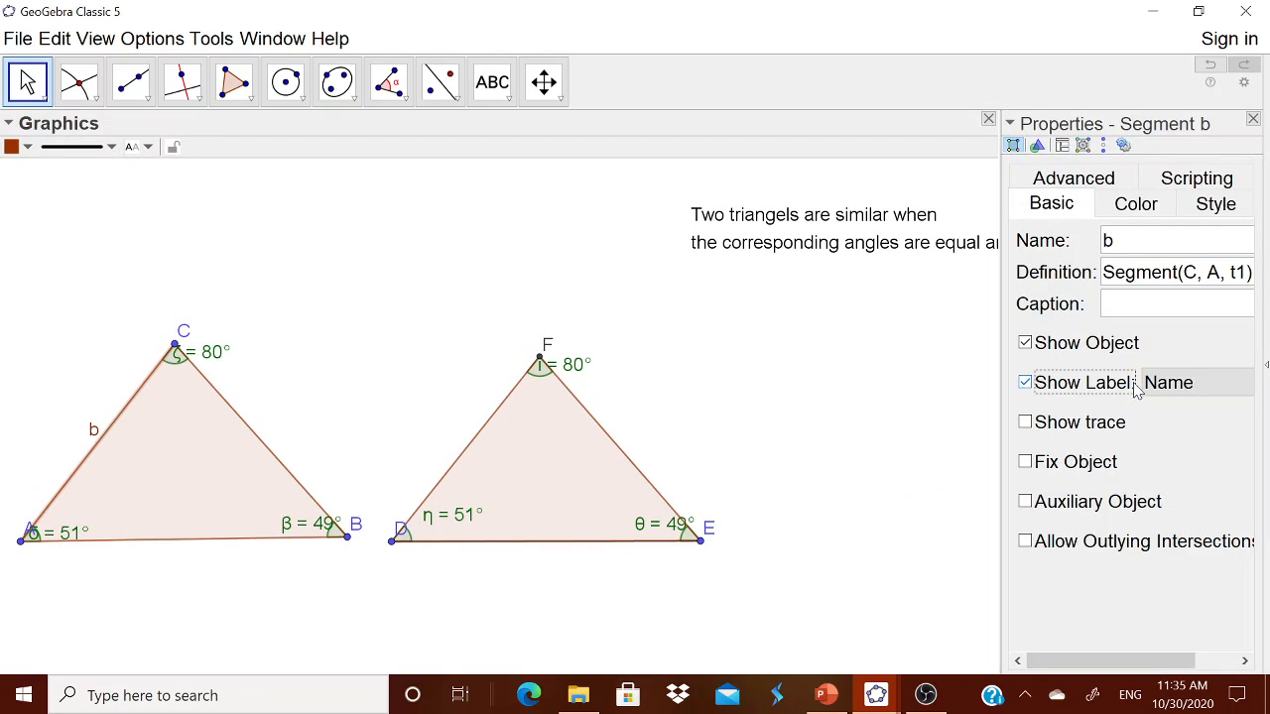
left_click(1170, 385)
left_click(1154, 439)
left_click(140, 538)
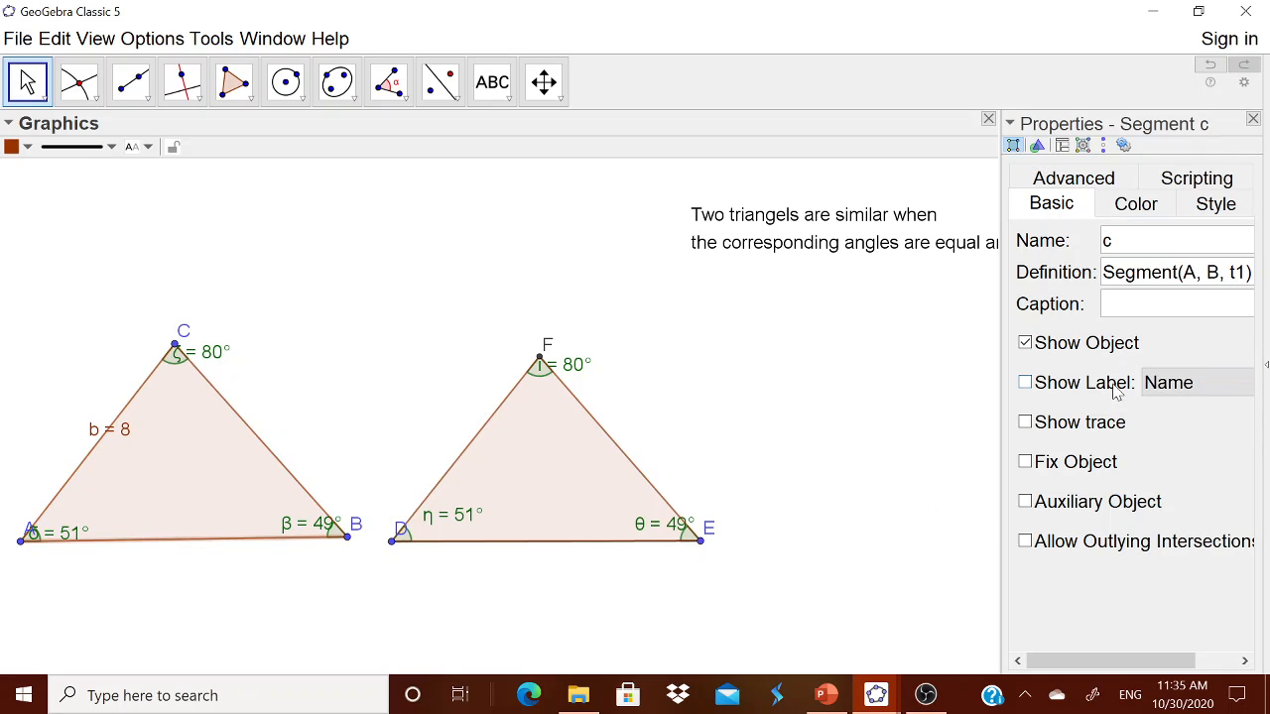
left_click(1167, 383)
left_click(1150, 436)
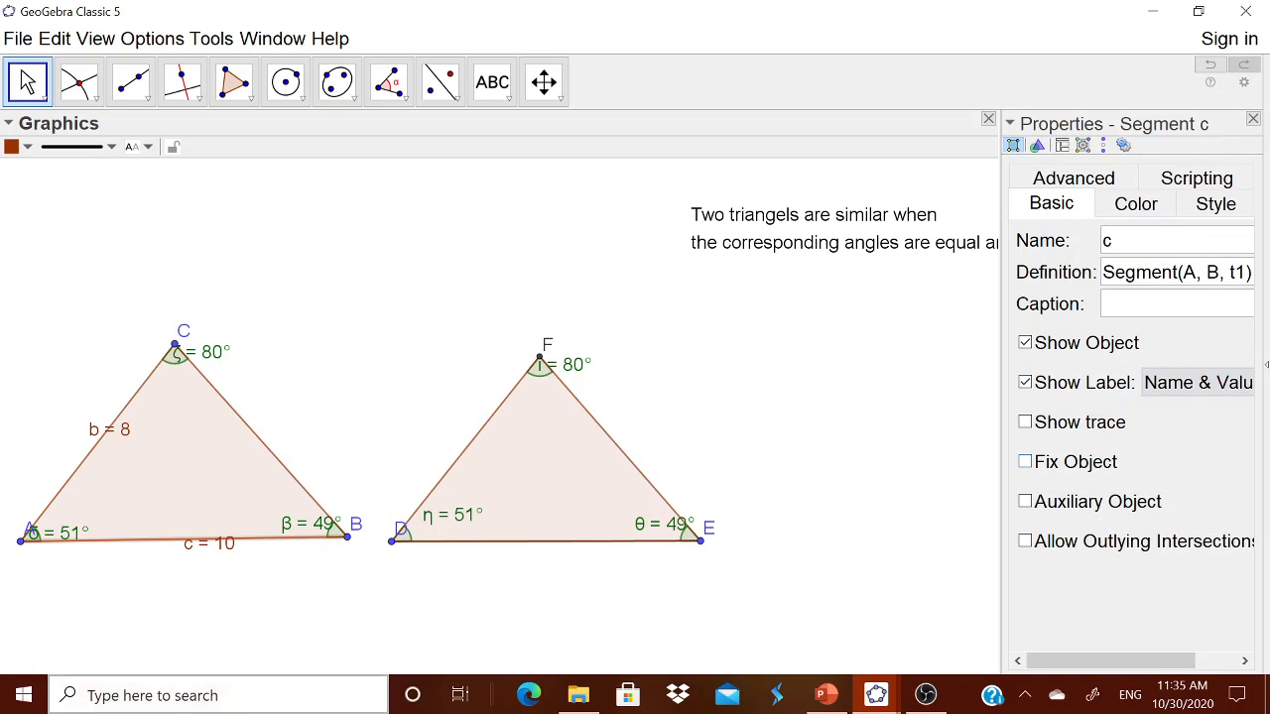
left_click(262, 448)
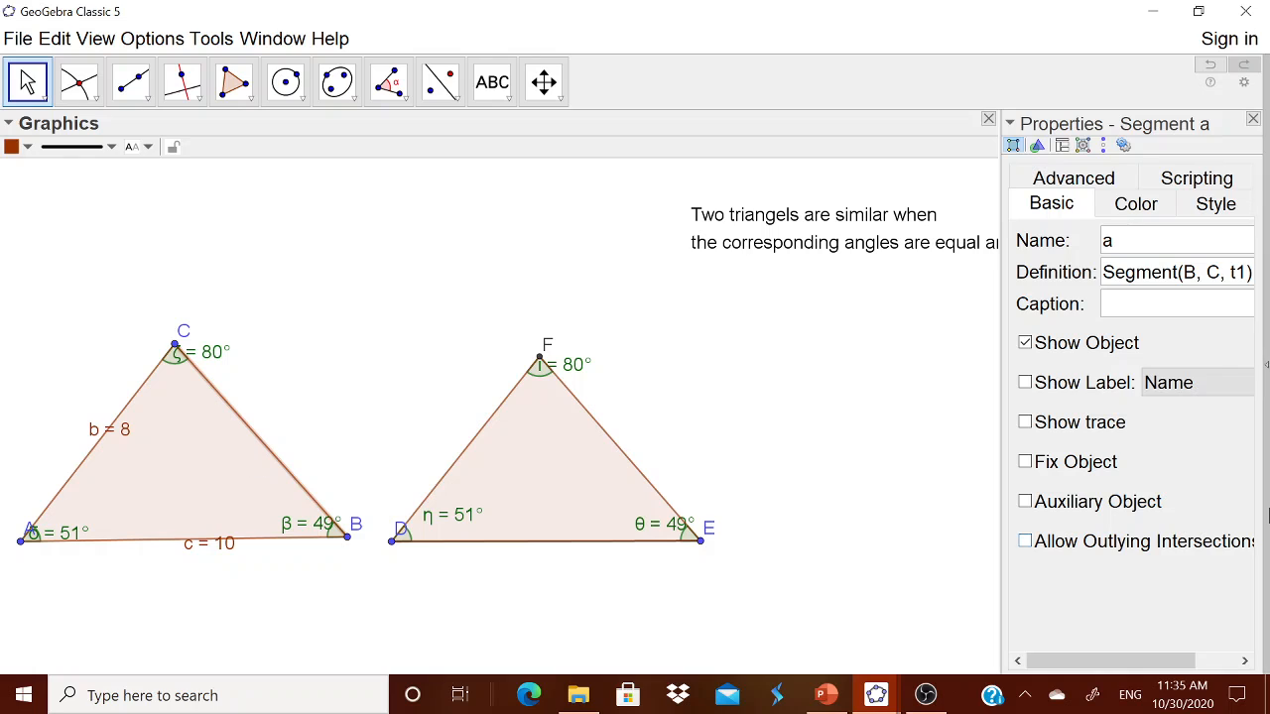
left_click(1187, 386)
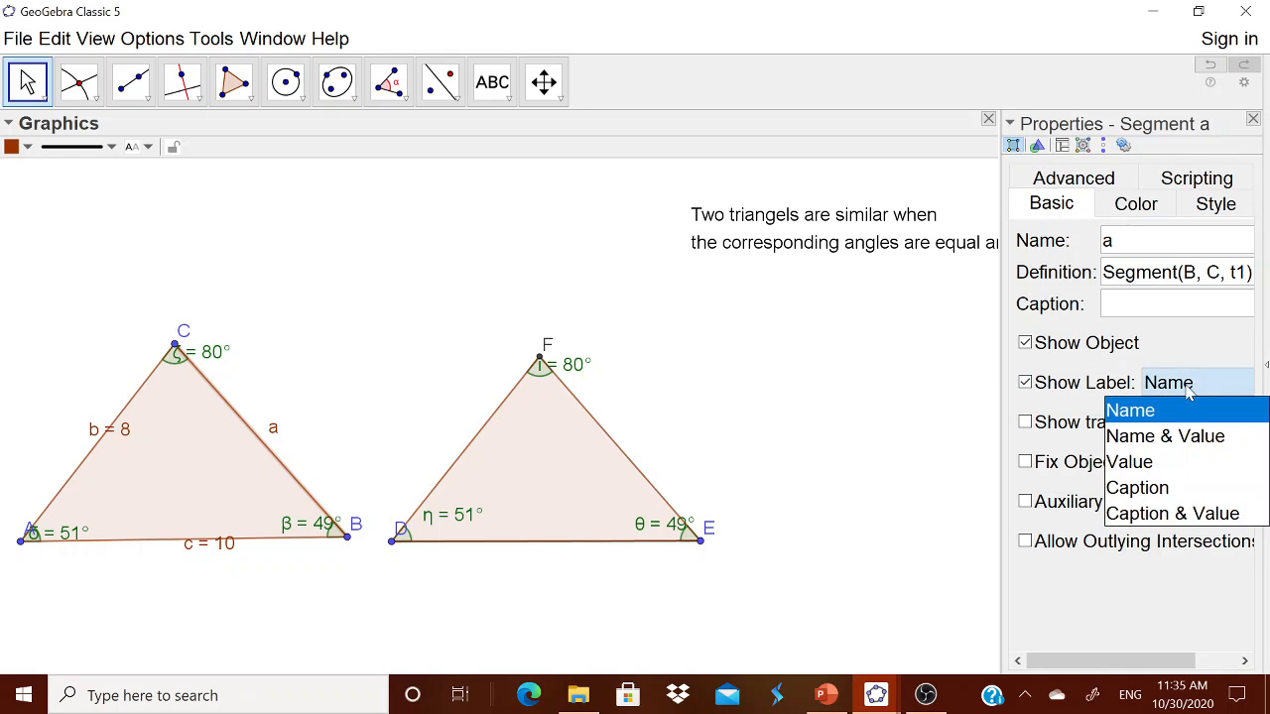
left_click(1160, 439)
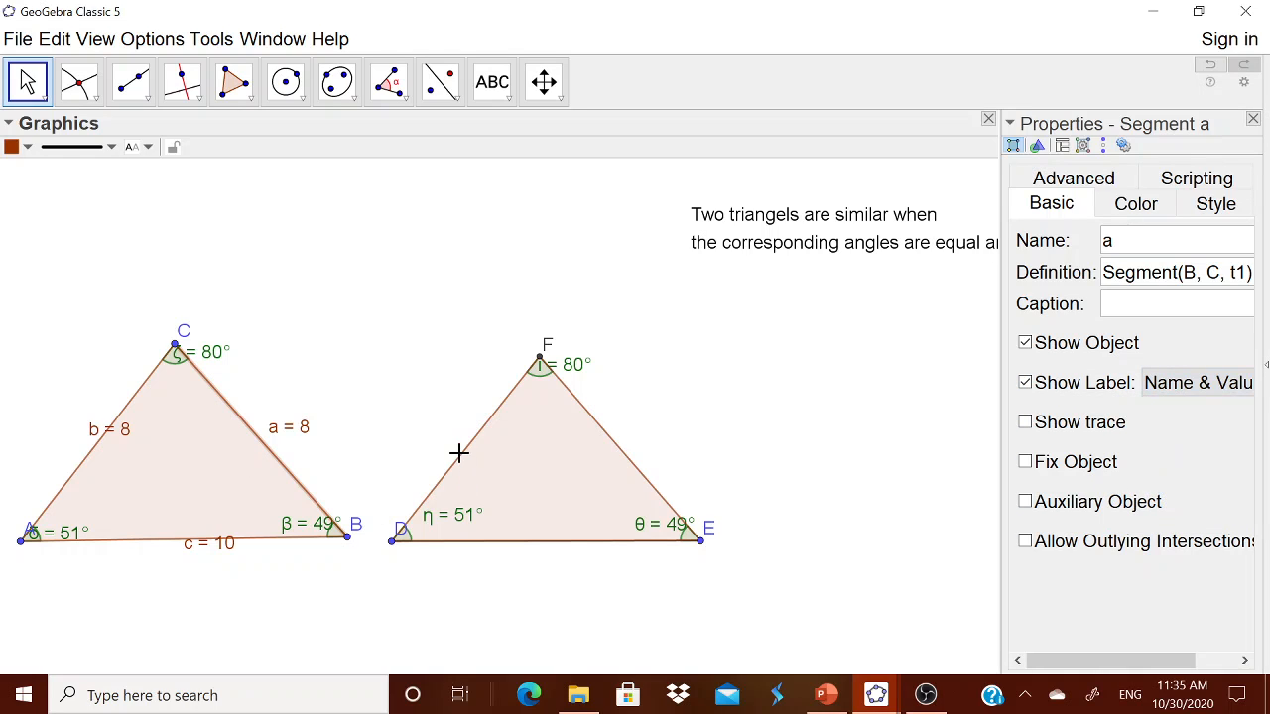
Step: Label DEF's sides DF and DE with name and length: e = 7 and f = 9
left_click(458, 452)
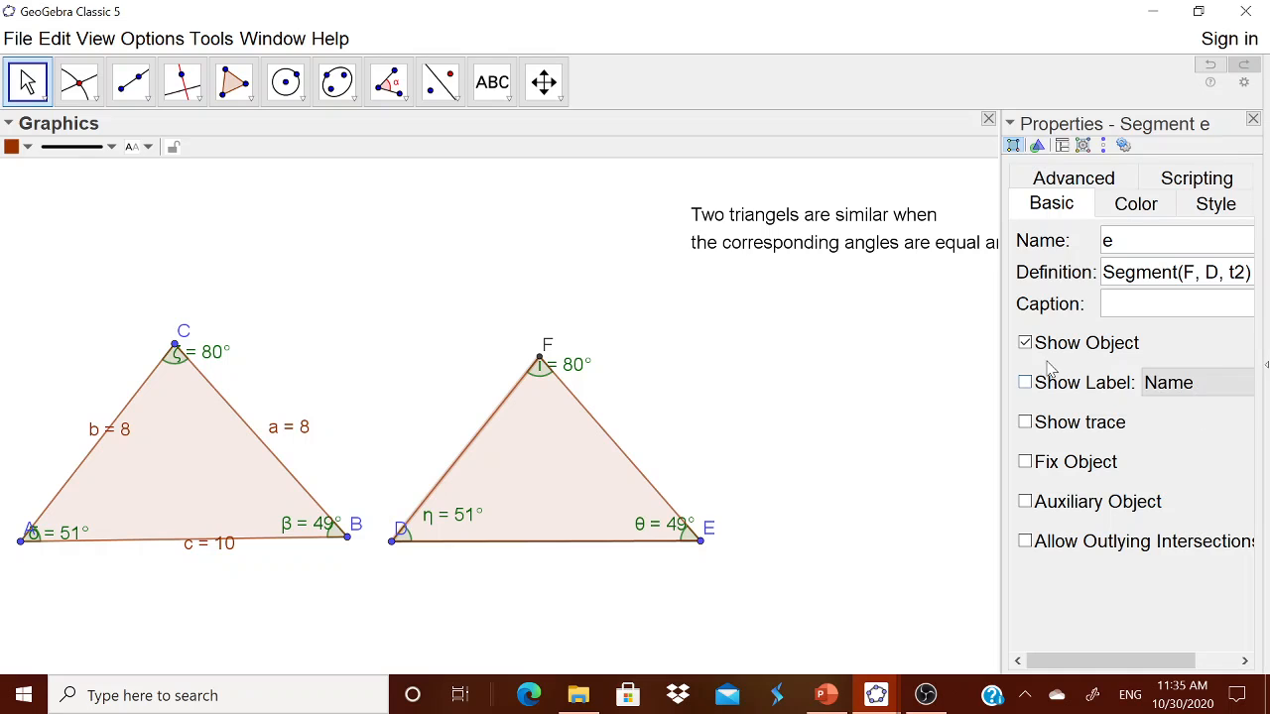
left_click(1166, 389)
left_click(1154, 441)
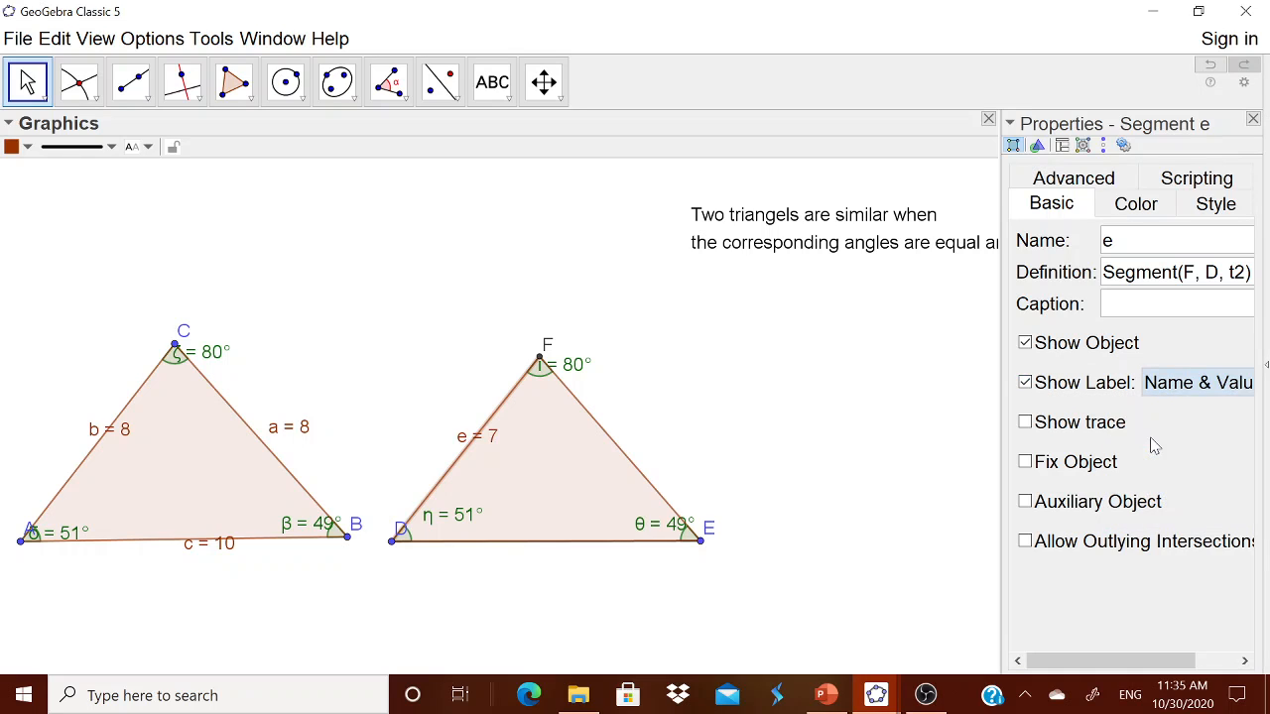
left_click(522, 548)
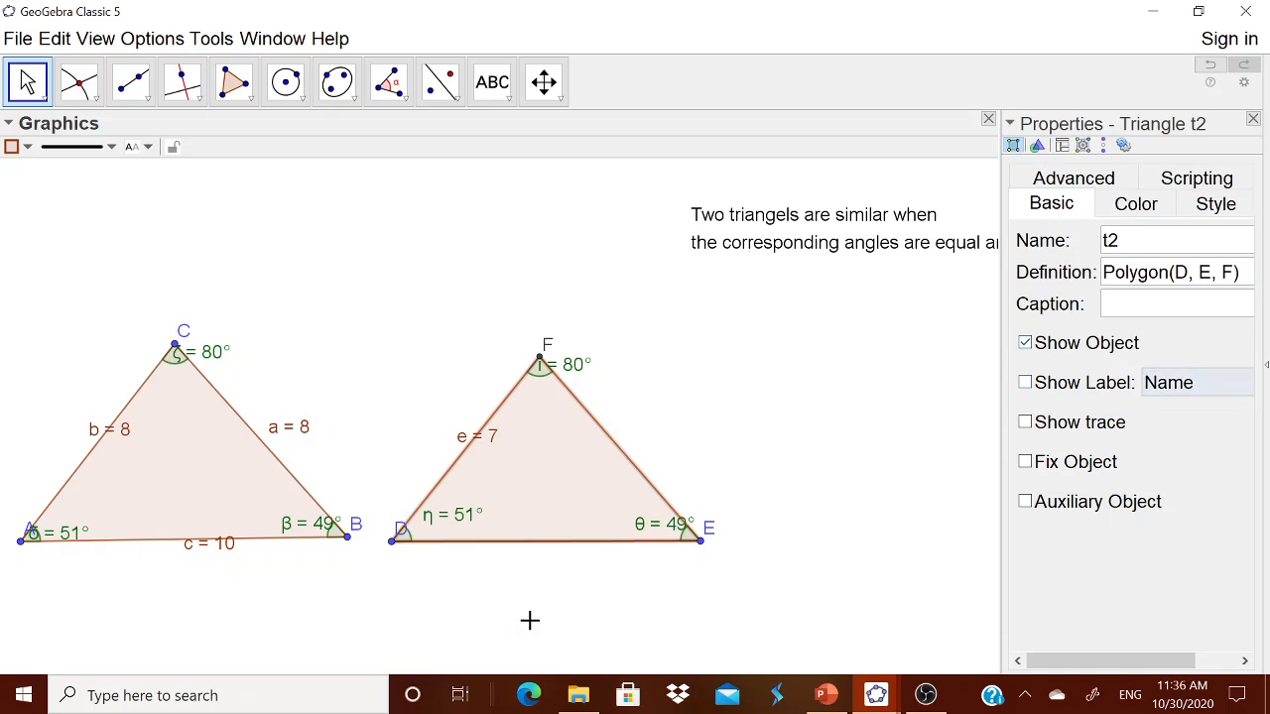
left_click(553, 546)
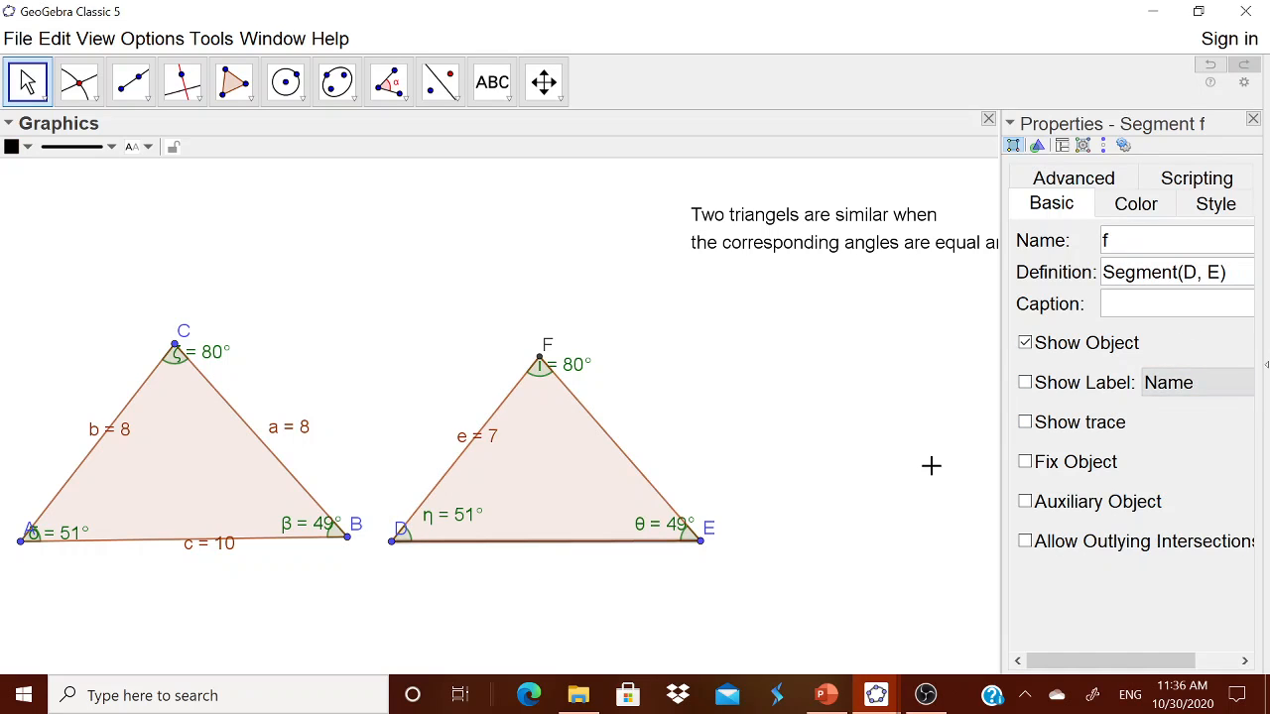
left_click(1081, 393)
left_click(1169, 385)
left_click(1155, 436)
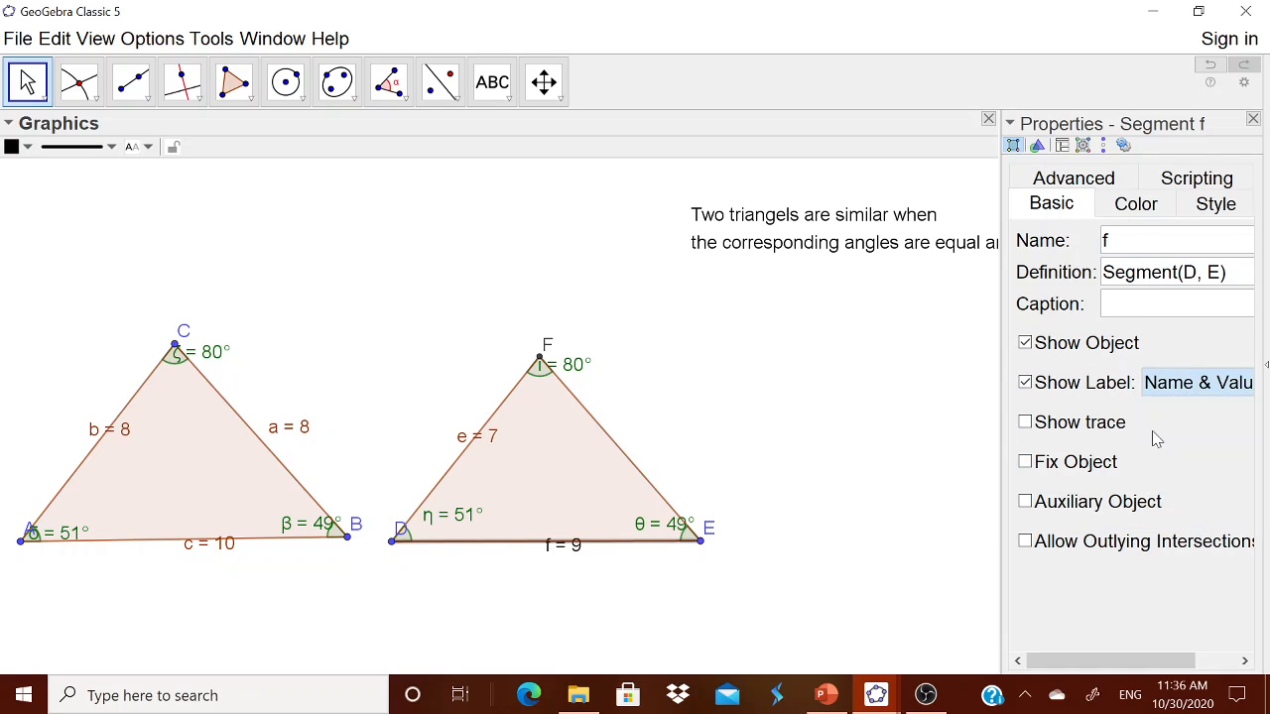
Step: Label triangle DEF as t2 without its area value, and show side EF as d = 7
left_click(620, 461)
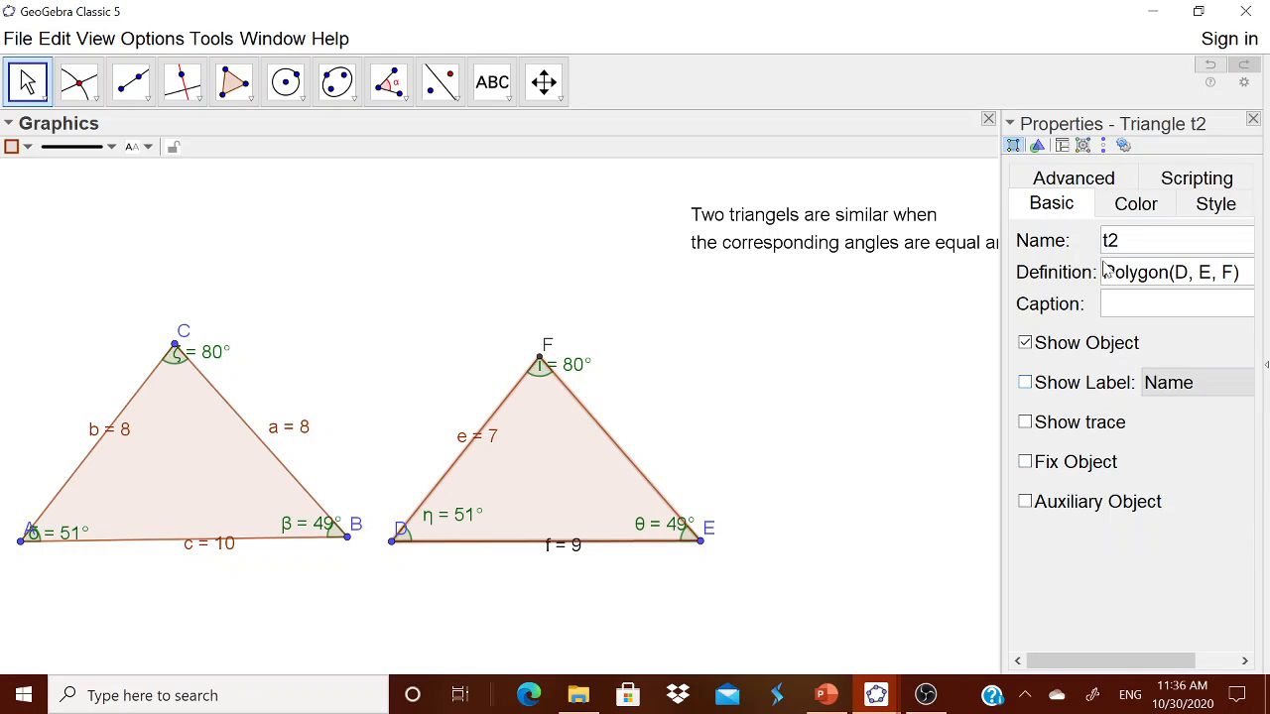
left_click(1081, 394)
left_click(1171, 391)
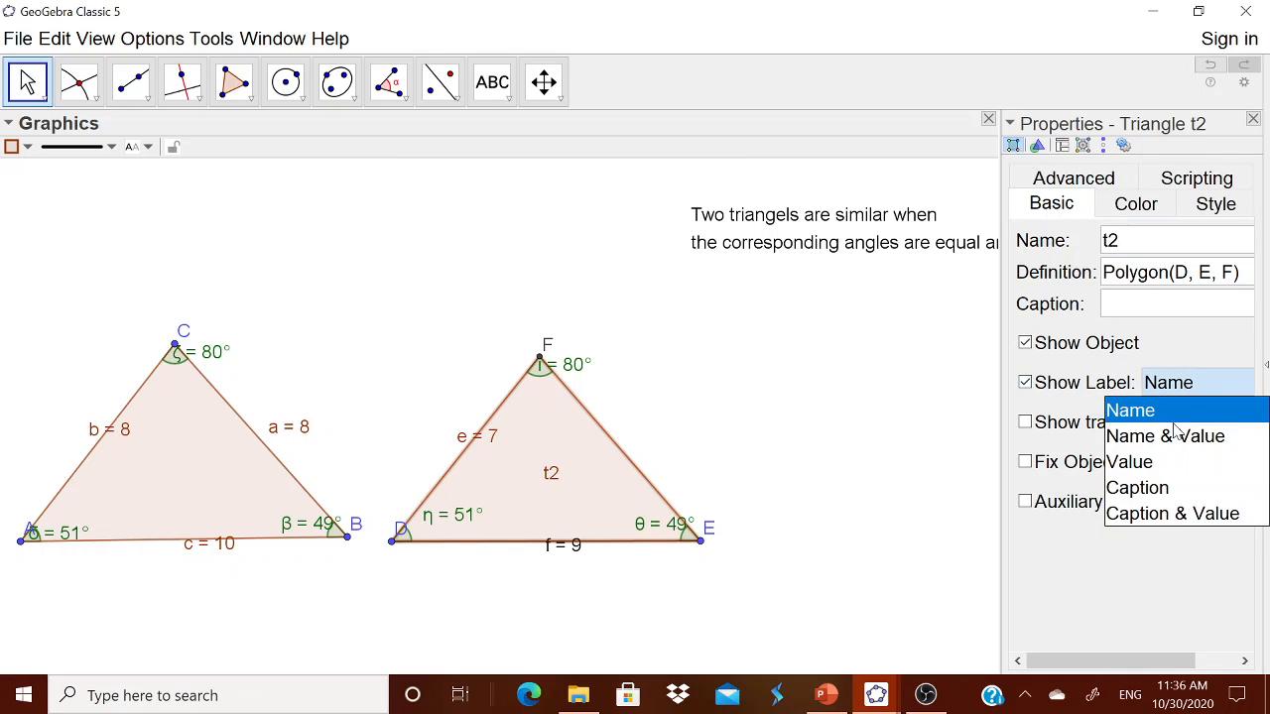
left_click(1170, 436)
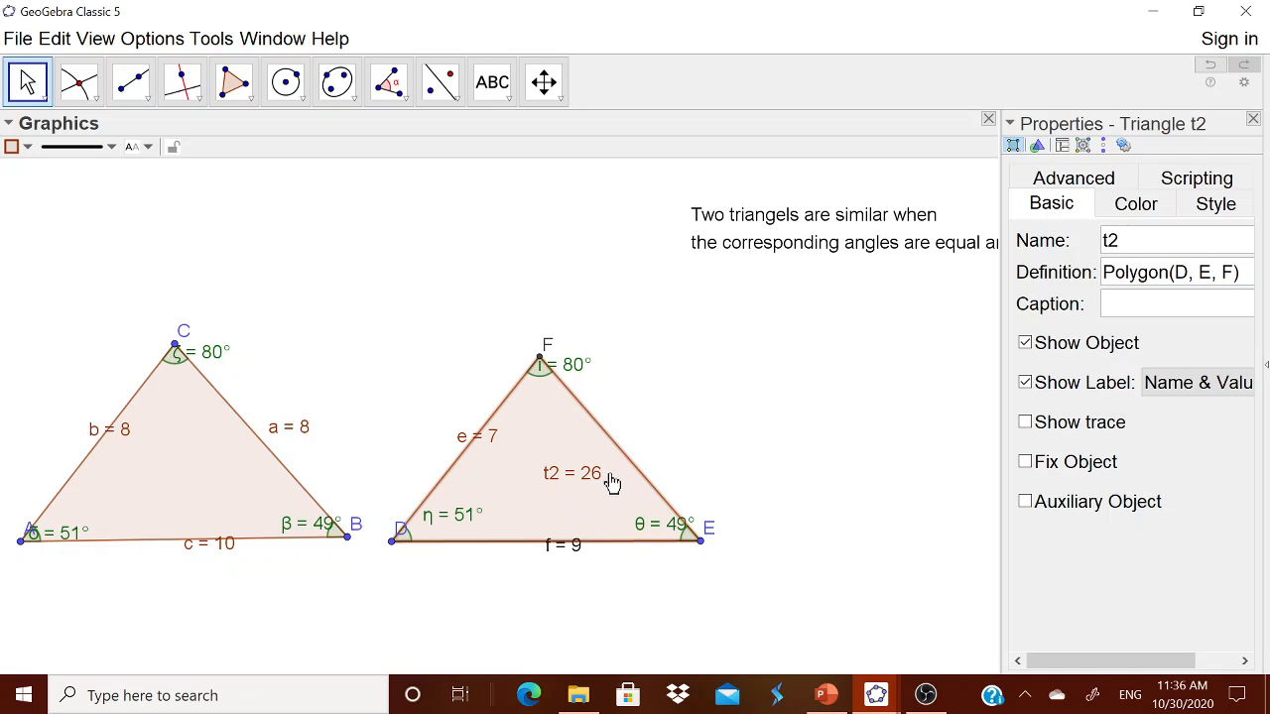
key("ctrl+z")
left_click(640, 476)
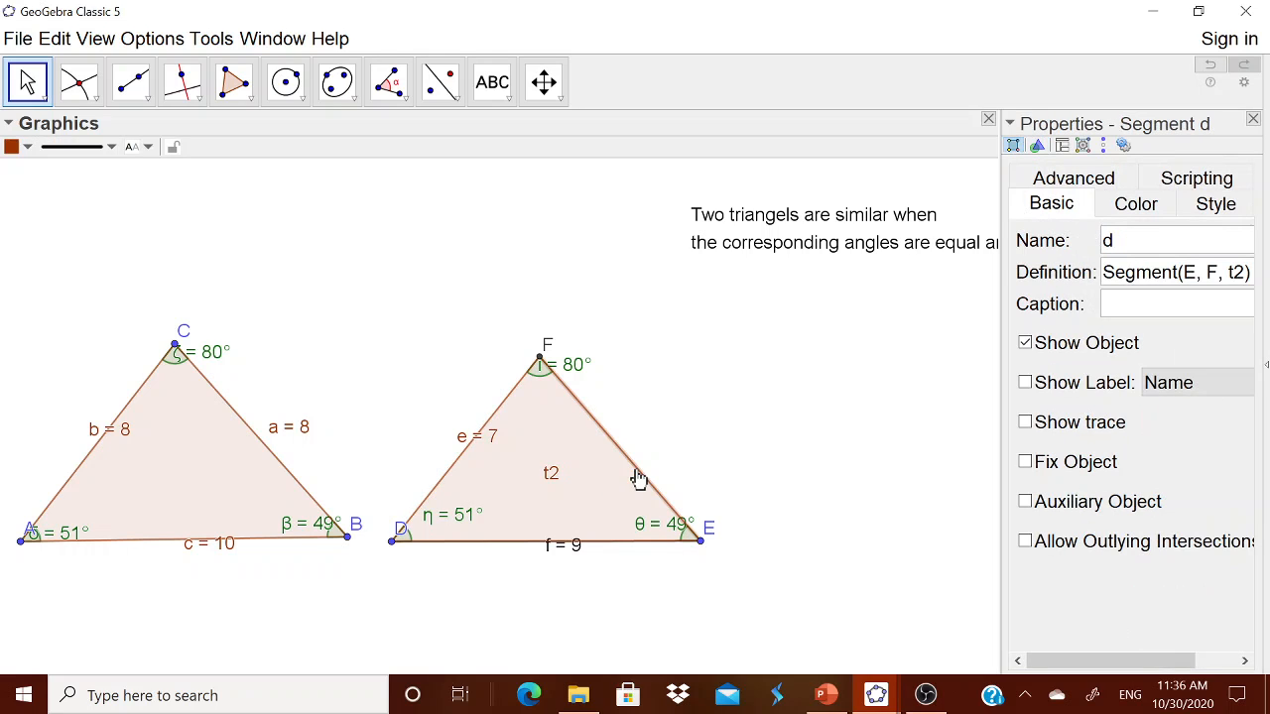
left_click(1201, 385)
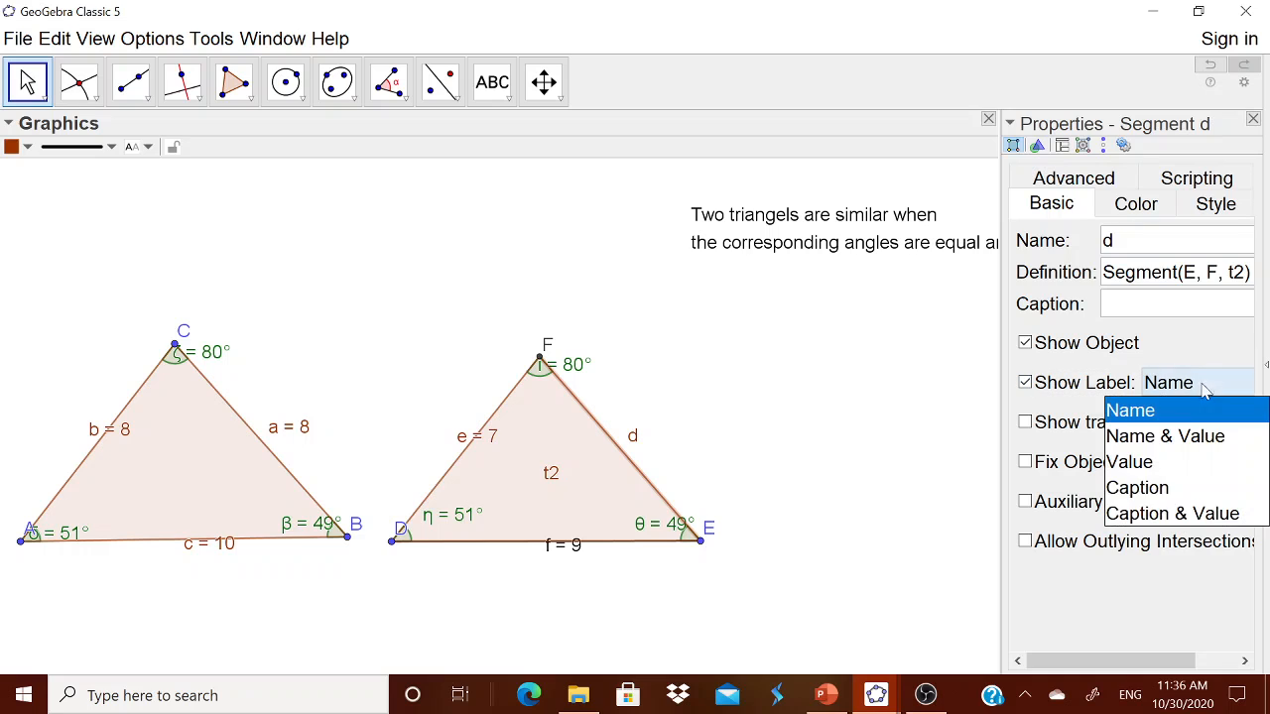
left_click(1115, 433)
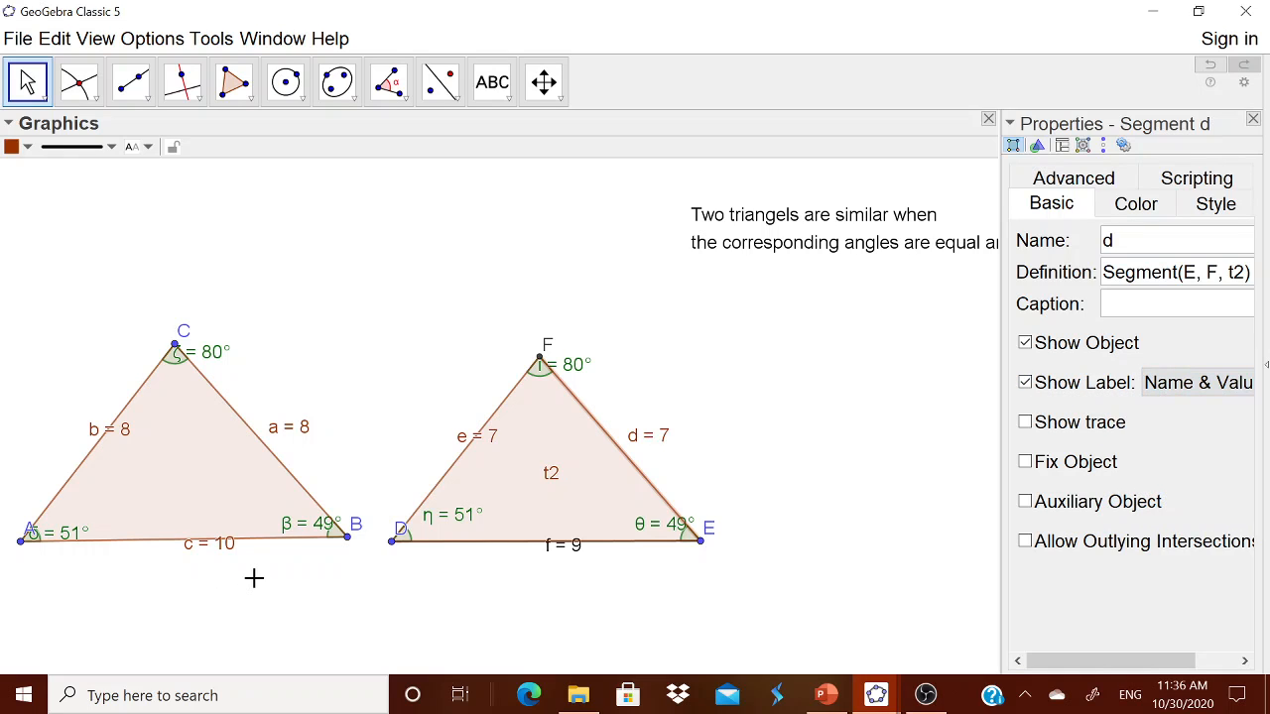
Step: Drag labels c = 10, f = 9, e = 7, d = 7, b = 8 and a = 8 clear of the sides
left_click(1253, 119)
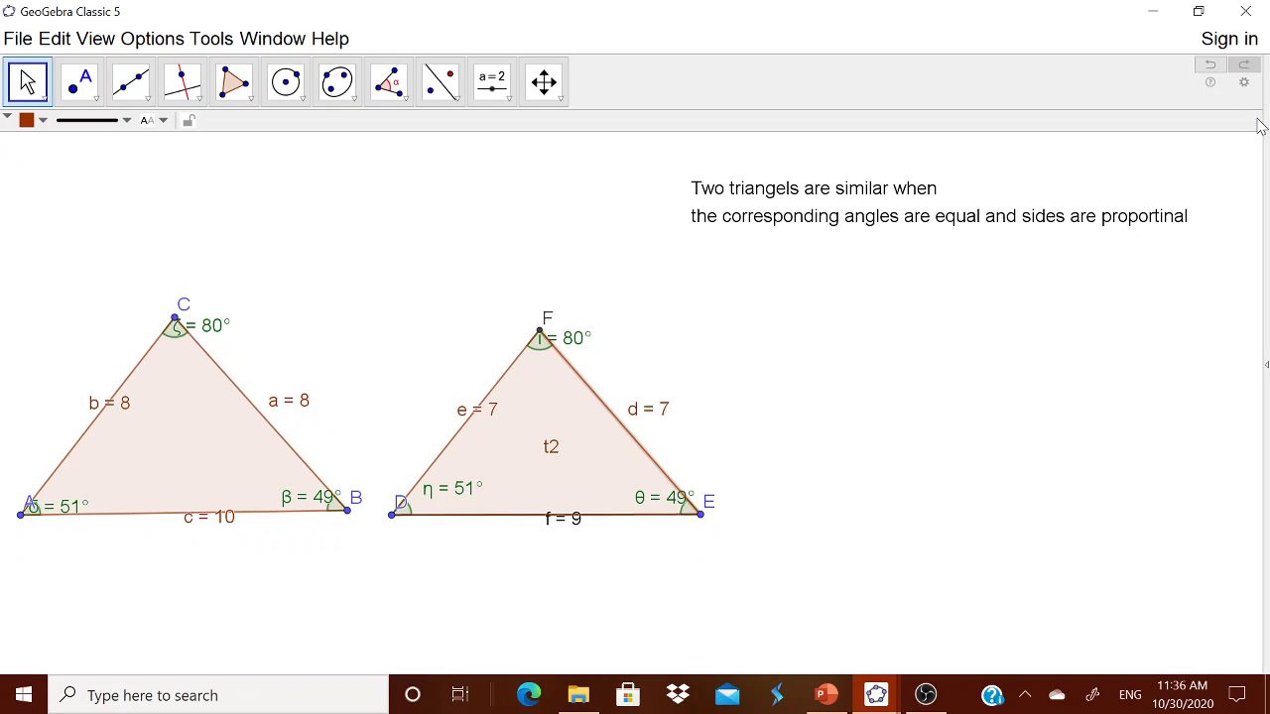
left_click_drag(220, 525, 203, 539)
left_click_drag(581, 525, 567, 550)
left_click_drag(483, 416, 431, 406)
left_click_drag(650, 410, 661, 389)
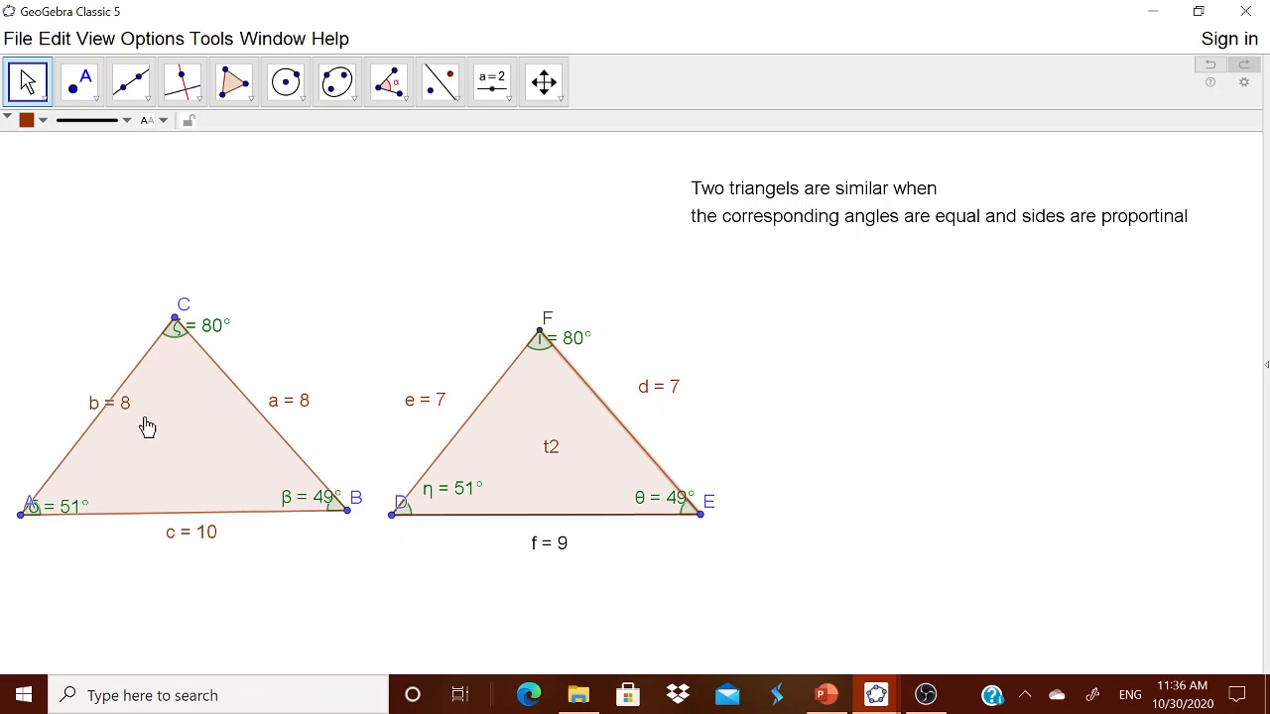
left_click_drag(121, 407, 73, 396)
left_click_drag(292, 407, 297, 392)
left_click_drag(201, 542, 200, 543)
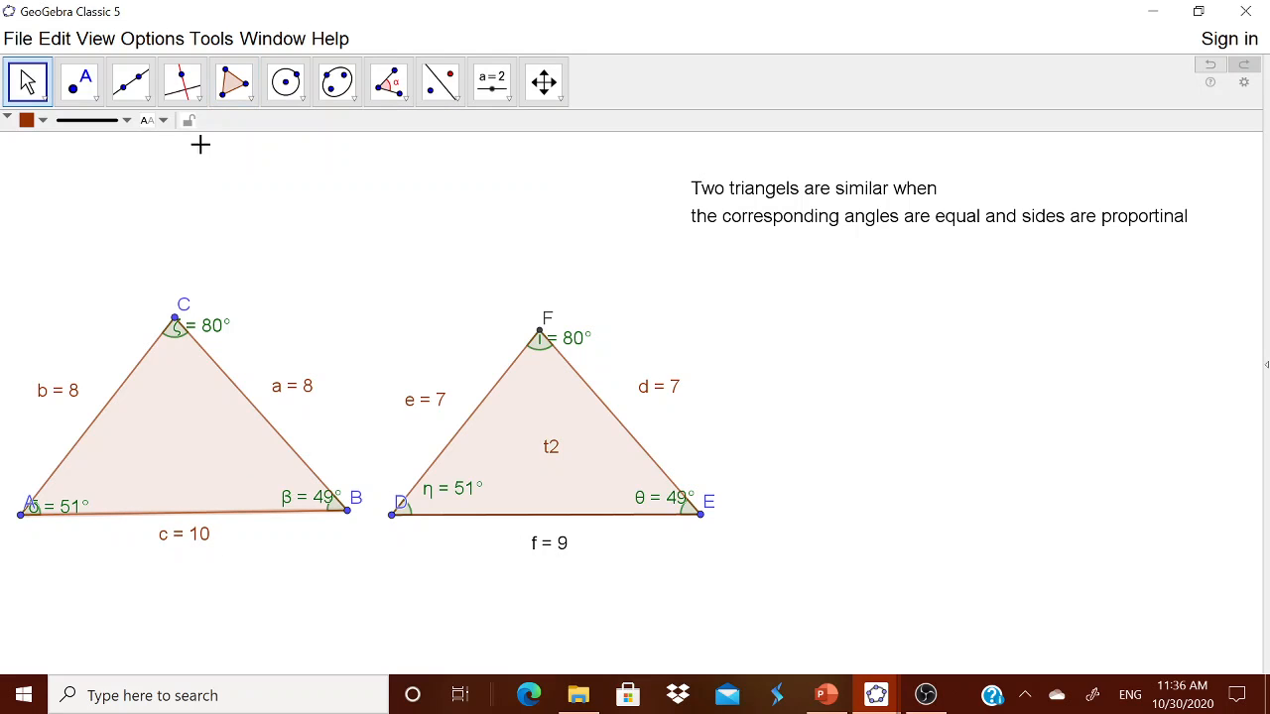
Step: Set rounding to 1 decimal place and open the text and slider tool group
left_click(159, 41)
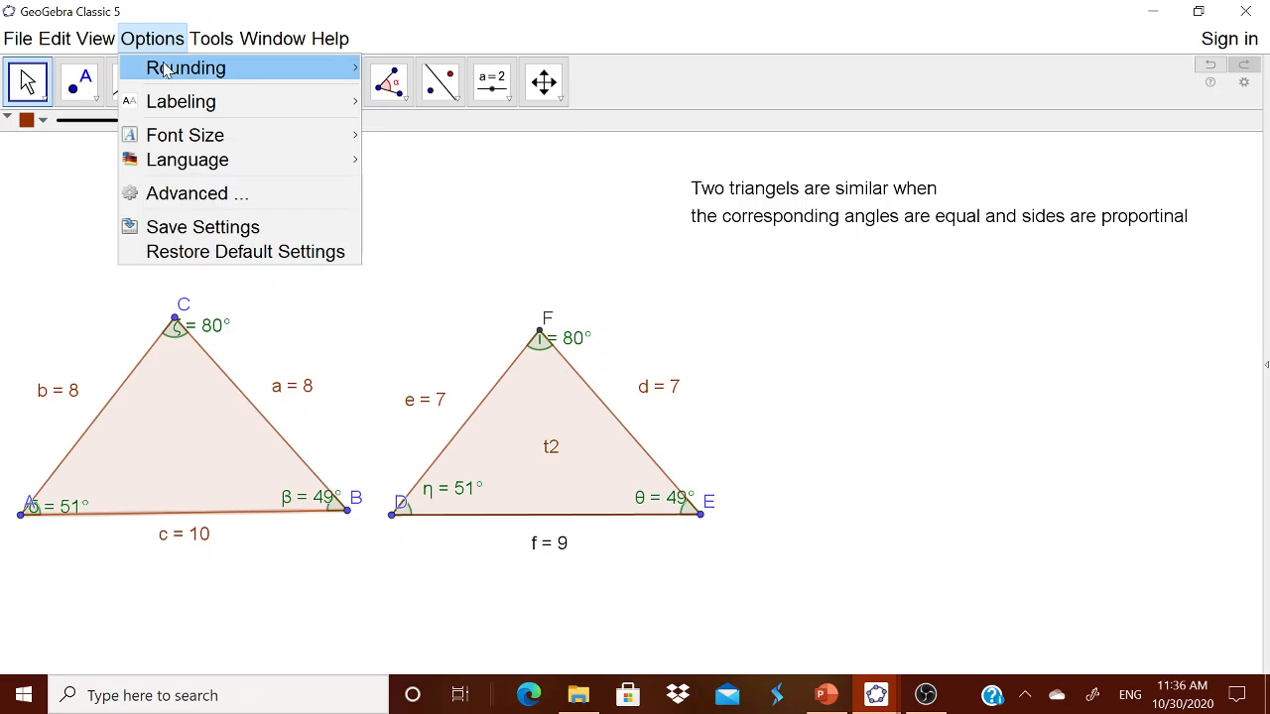
mouse_move(260, 79)
left_click(389, 91)
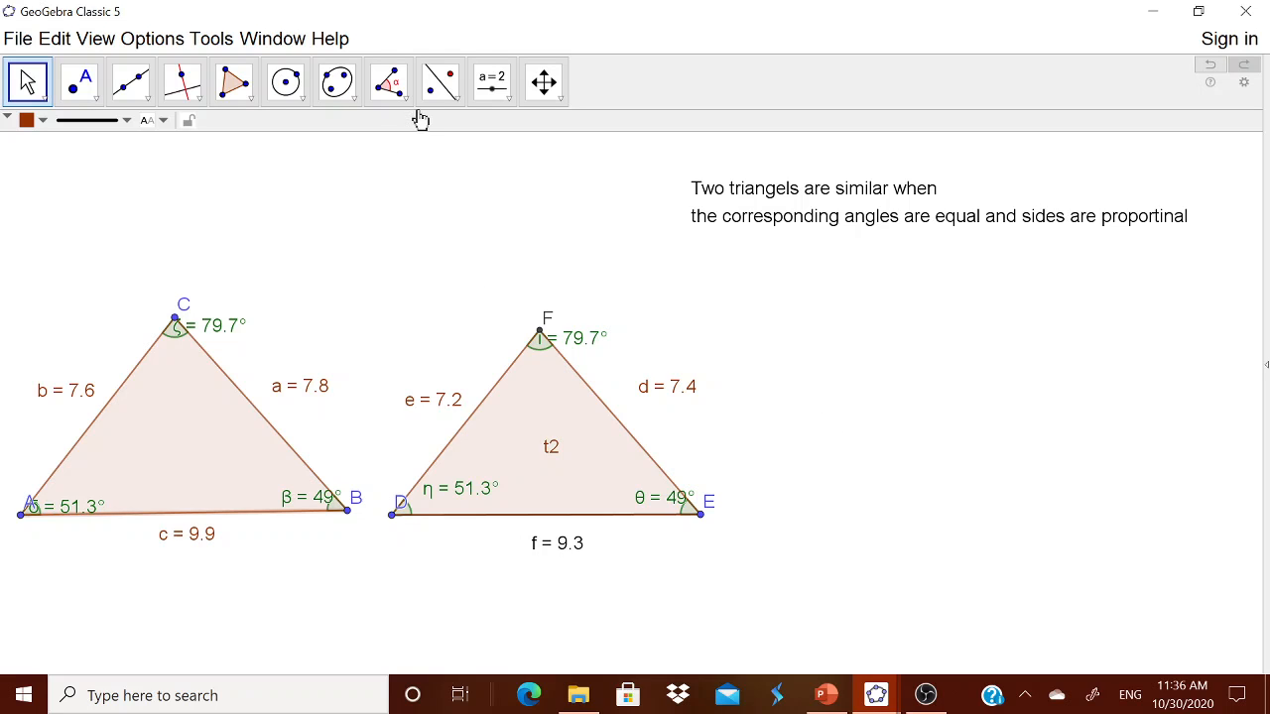
left_click(507, 105)
Step: Add the text 'THE CORRESPONDING ANGLES ARE EQUAL' and move it below the similarity definition
left_click(521, 170)
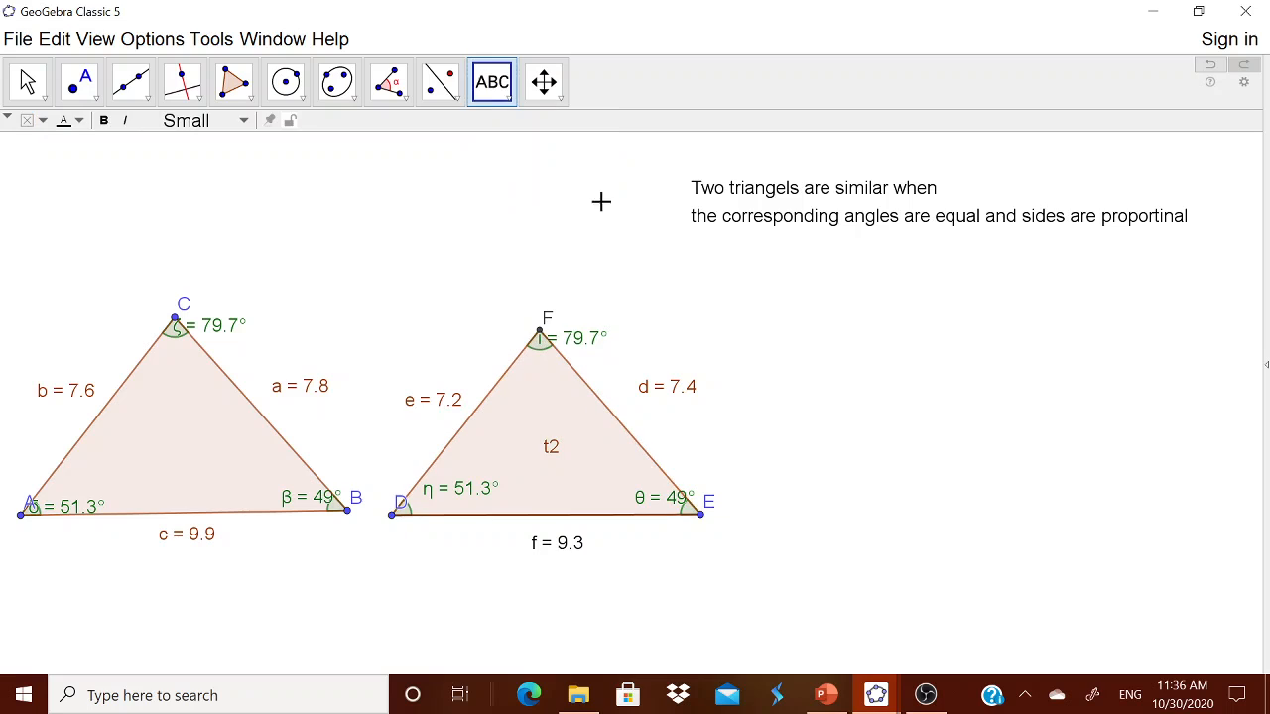
left_click(601, 201)
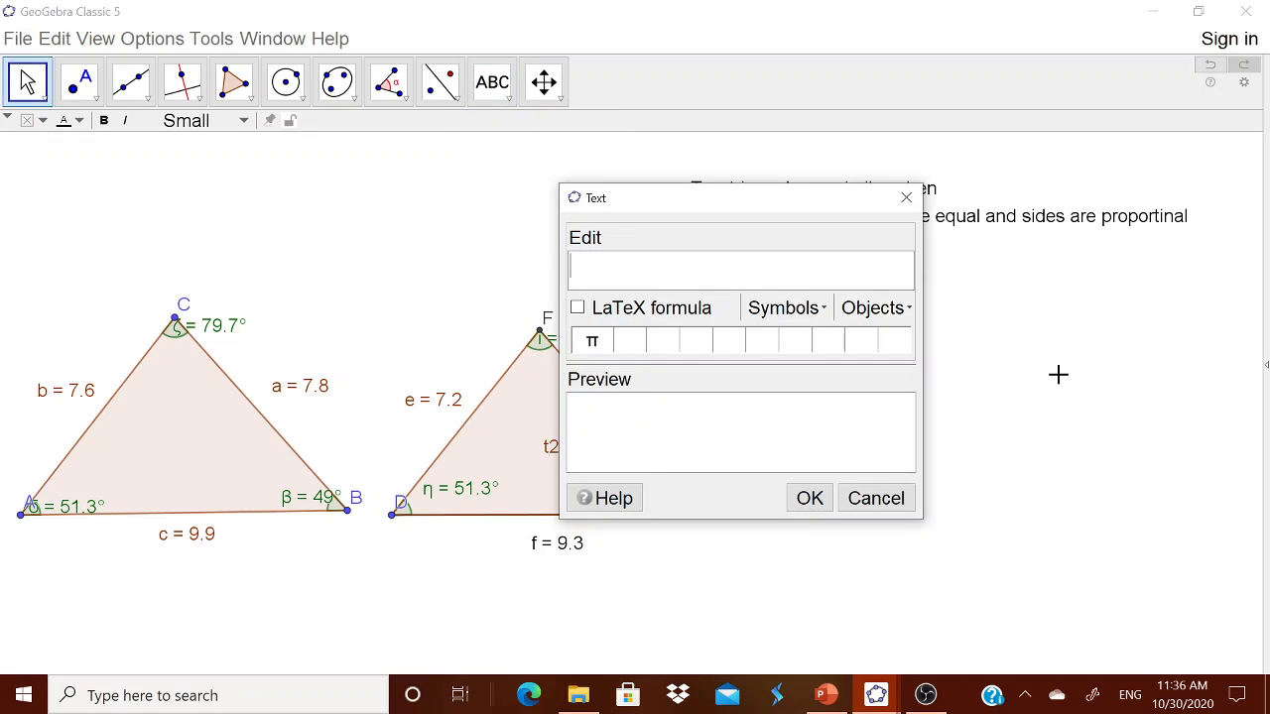
type("THE CORR")
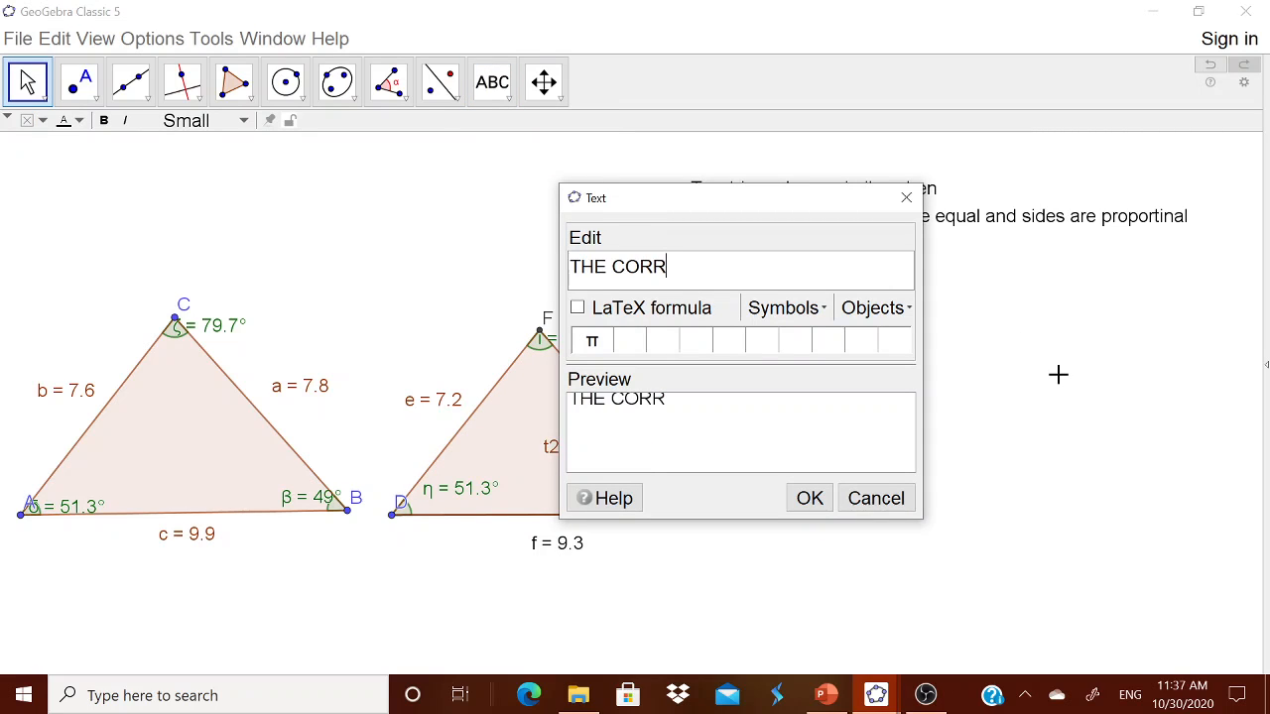
type("ESPON")
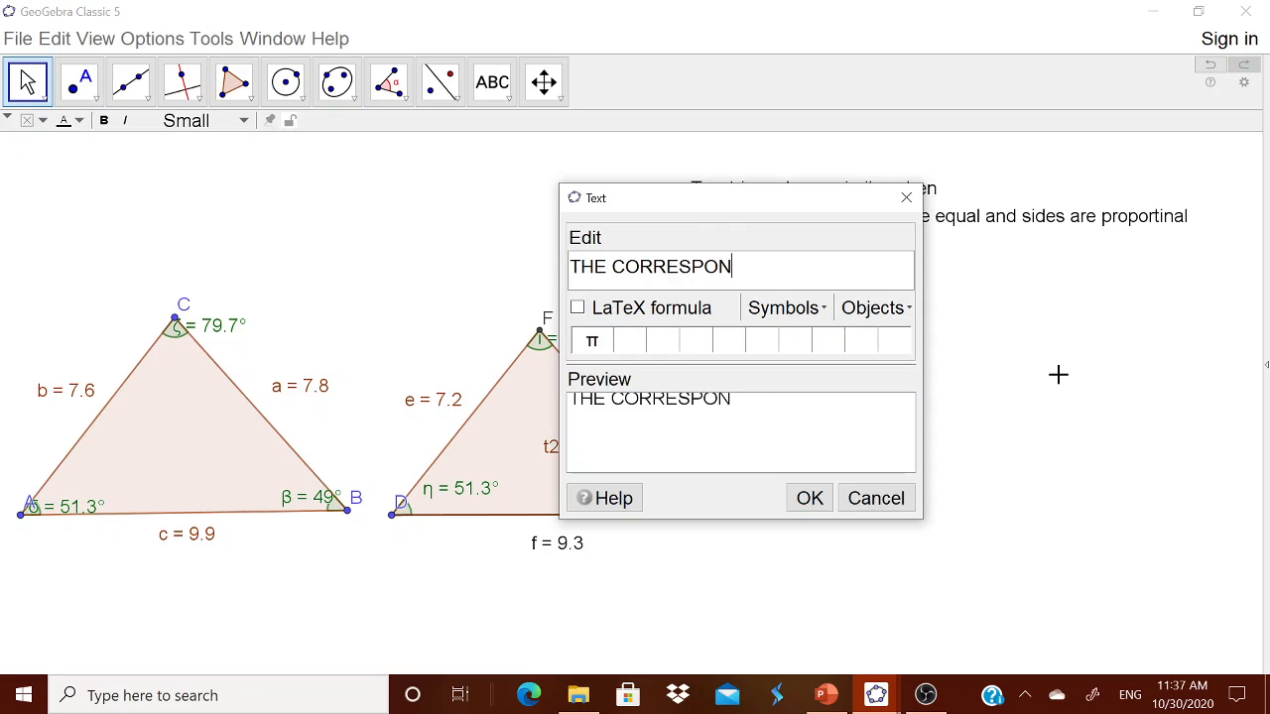
type("DING ANGLES A")
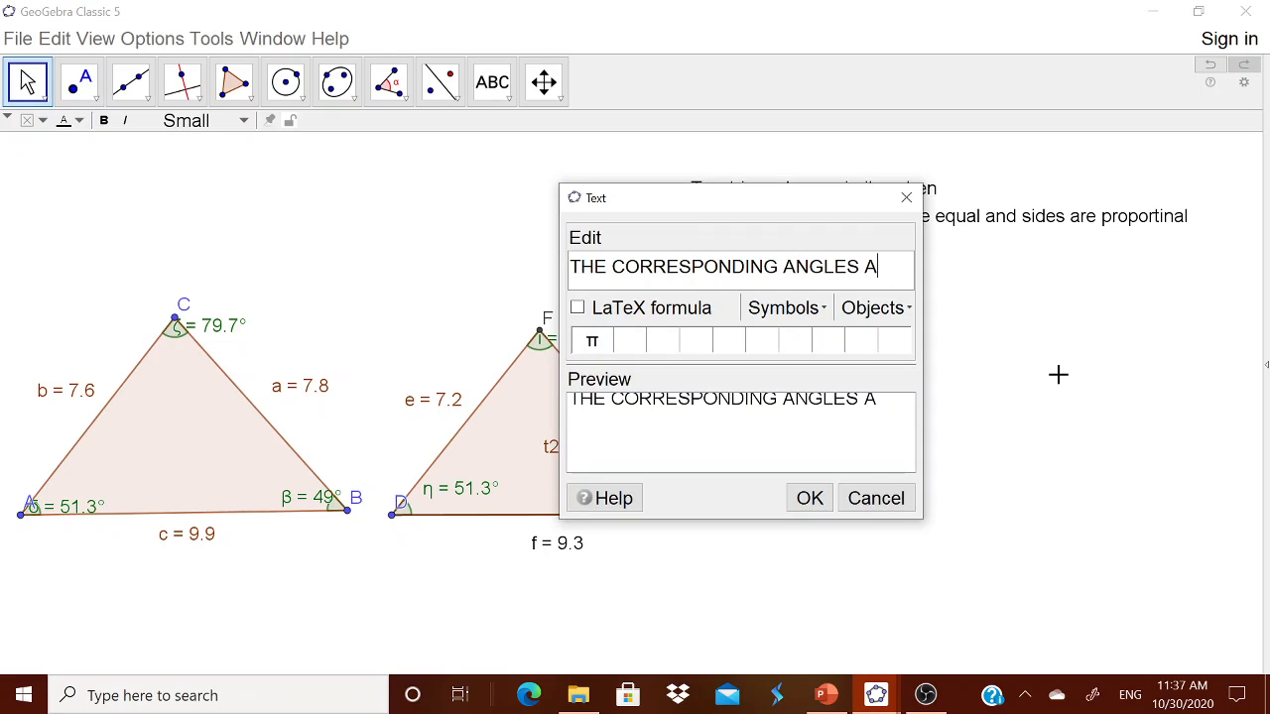
type("RE EUQAL")
key("BackSpace")
key("BackSpace")
key("BackSpace")
key("BackSpace")
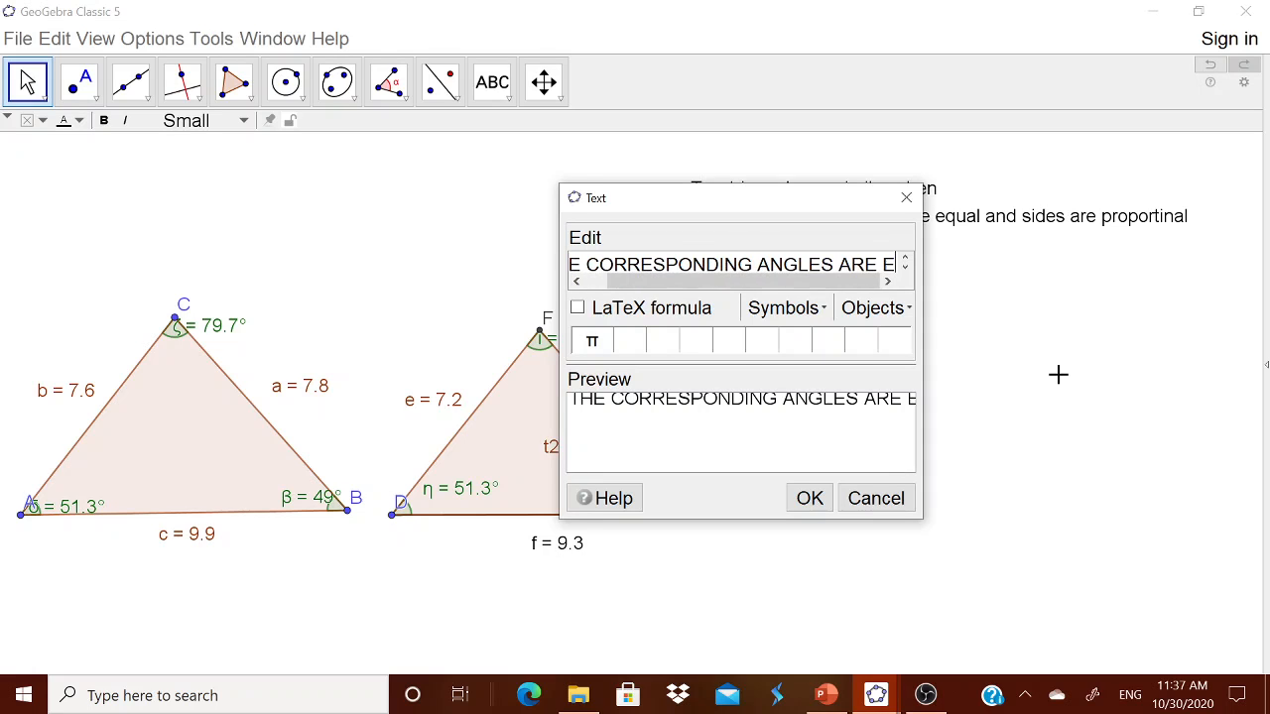
type("QUAL")
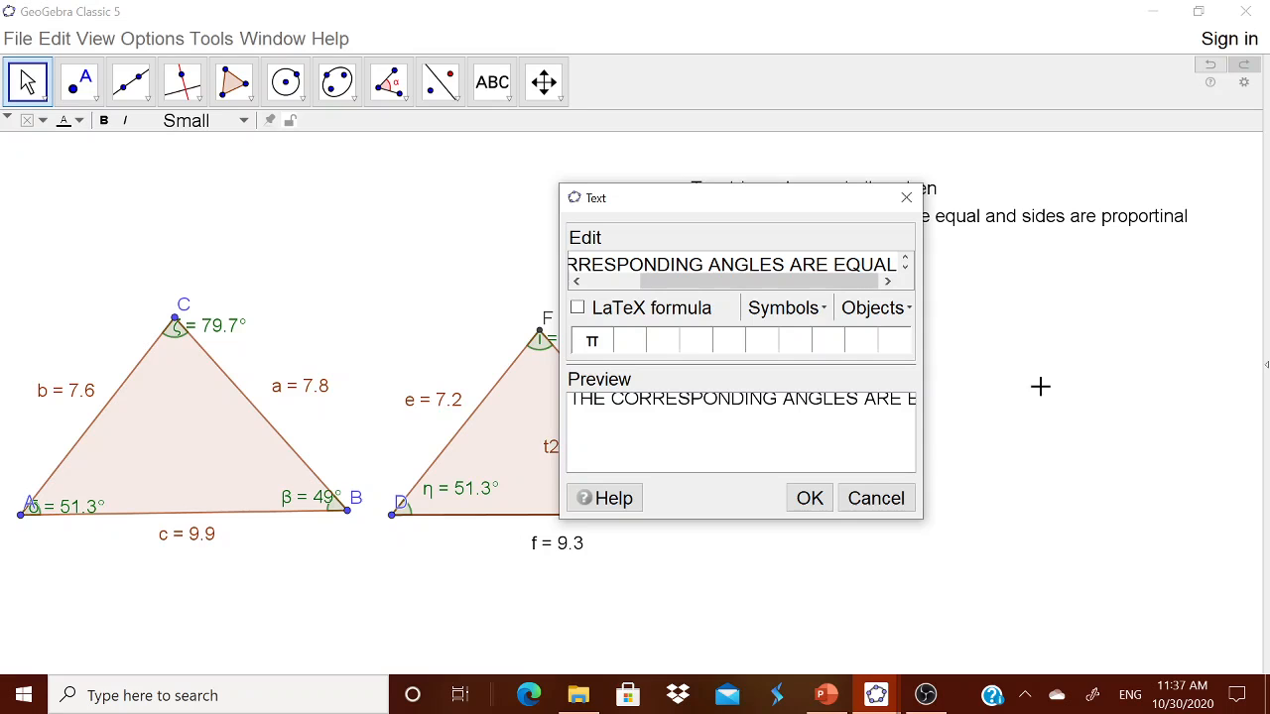
left_click(809, 502)
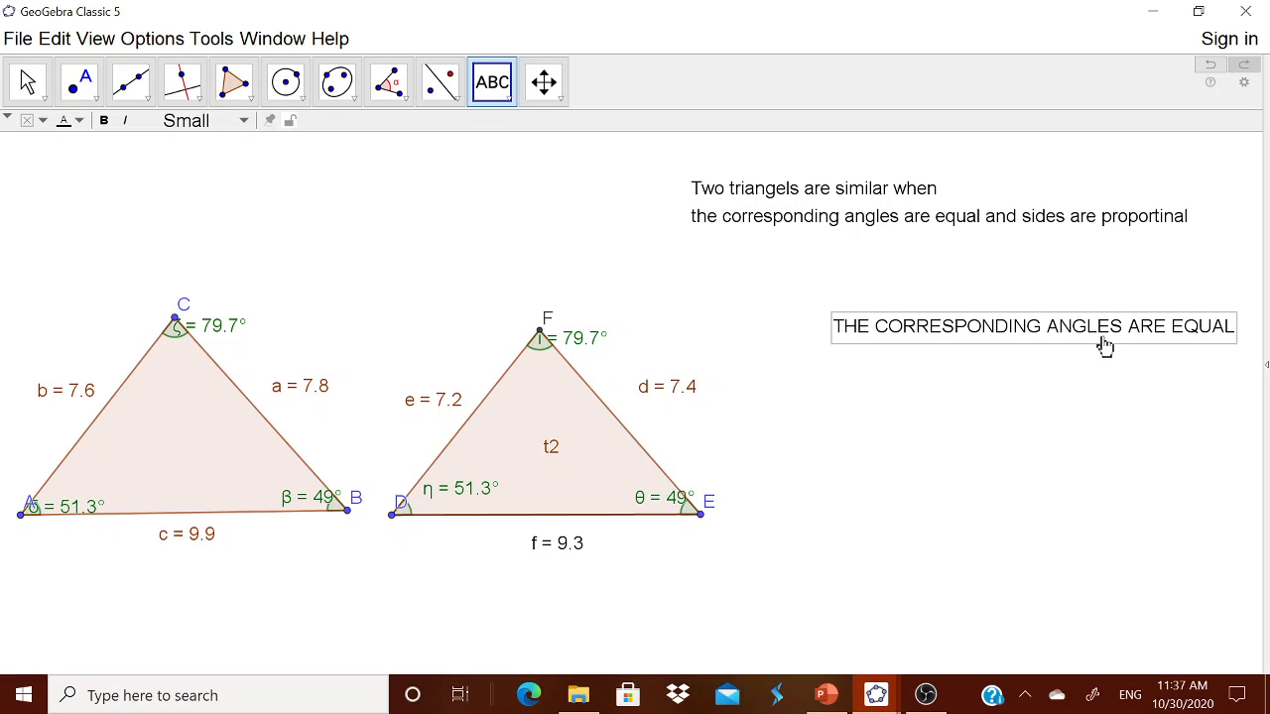
left_click_drag(1094, 336, 1012, 269)
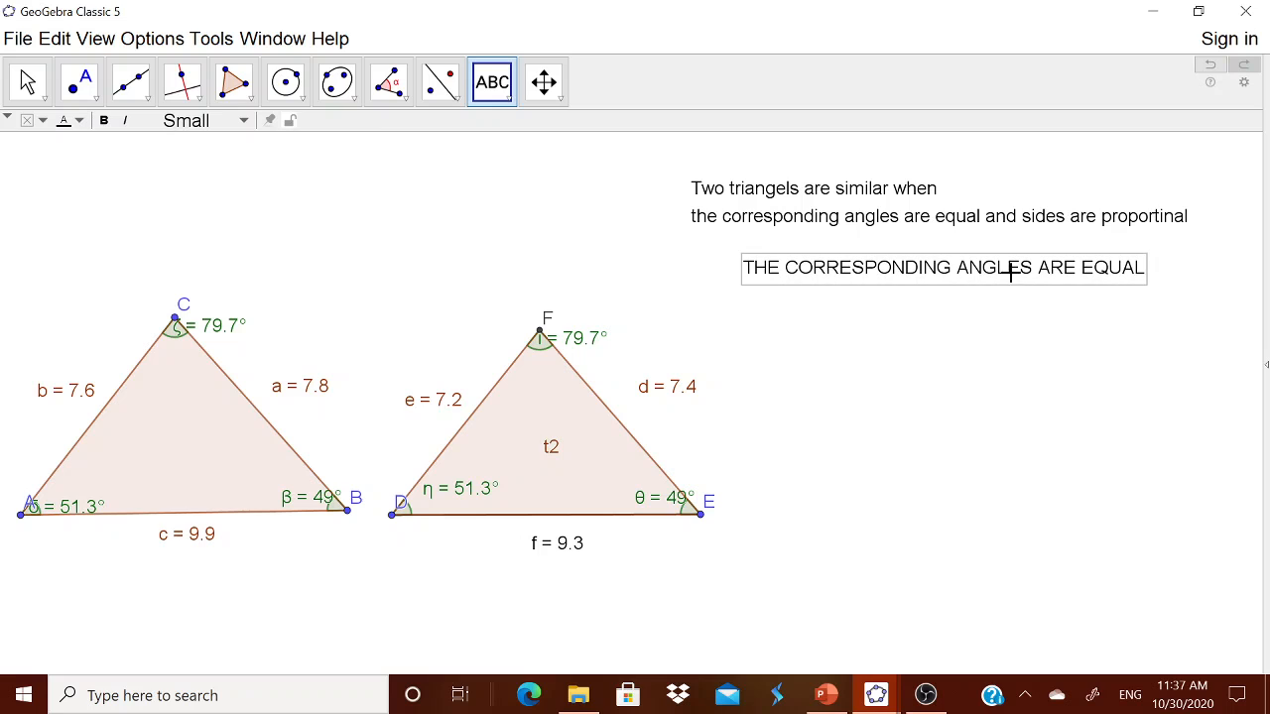
Step: Add the text 'THE CORRESPONDING SIDES ARE PROPORTIONAL' and align it below the angles text
left_click(875, 414)
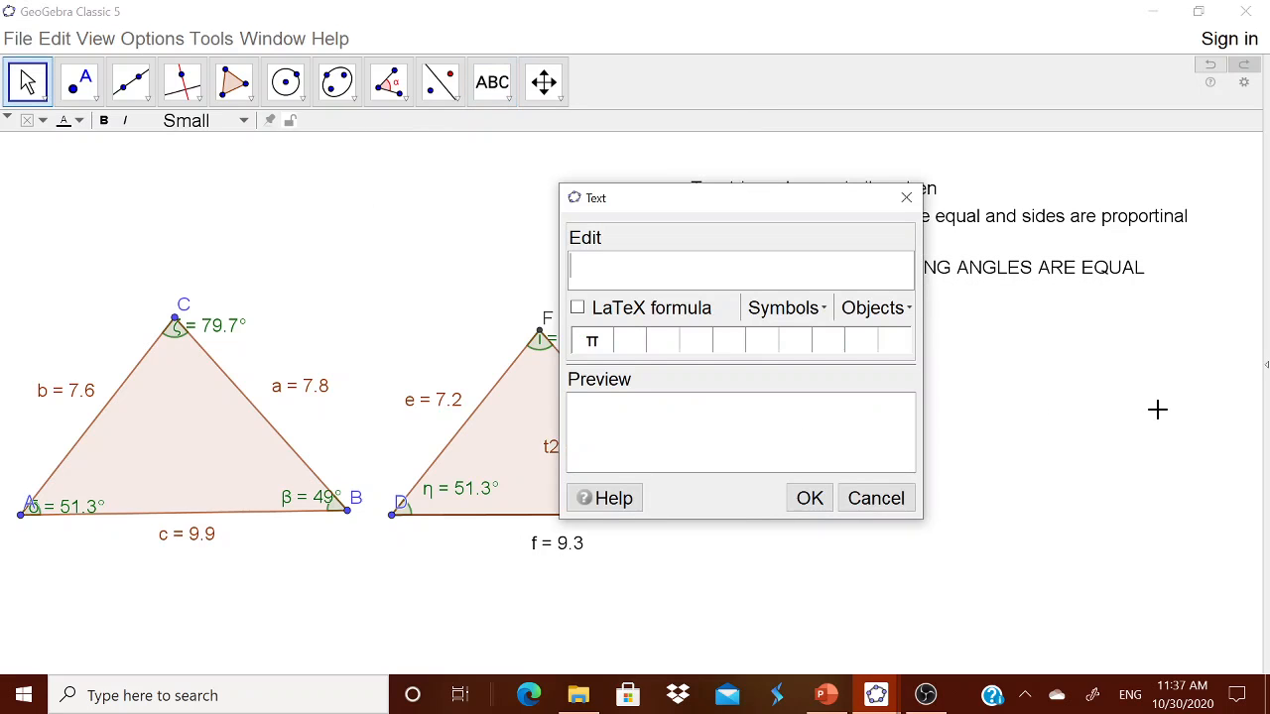
type("THE CIO")
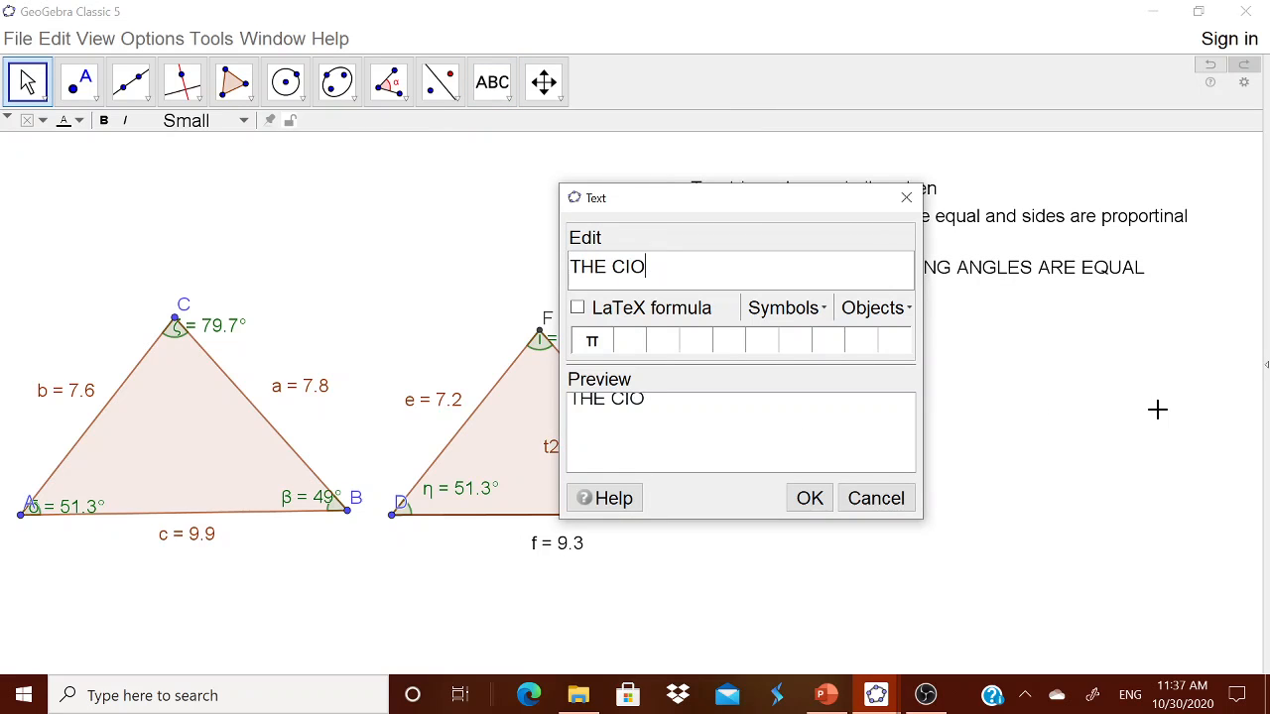
key("BackSpace")
key("BackSpace")
type("ORRESPONDIN")
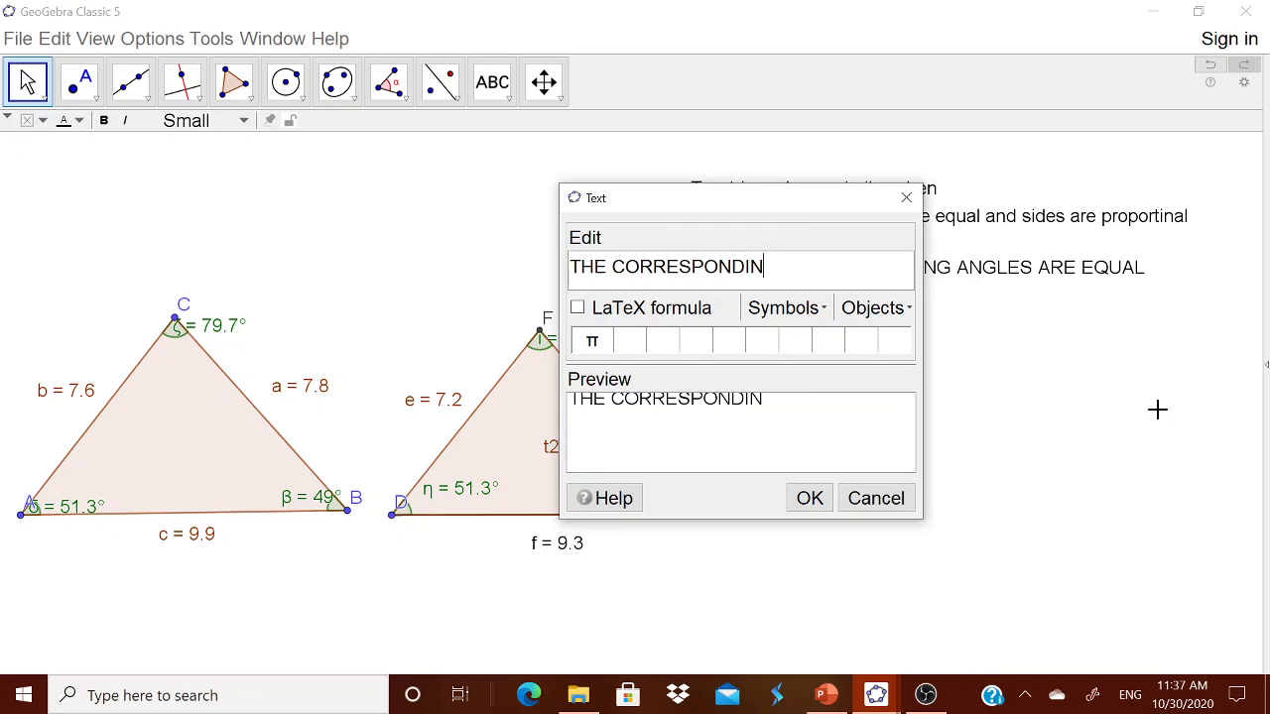
type("G SIDREA")
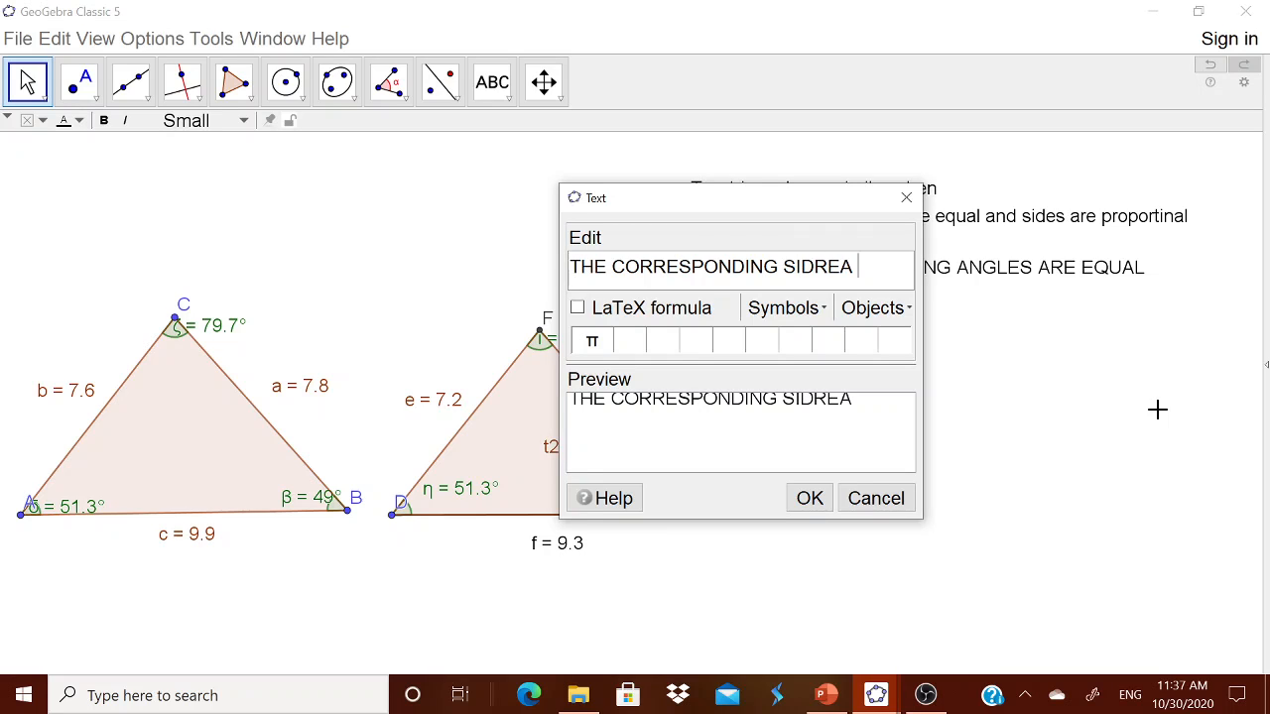
key("BackSpace")
key("BackSpace")
key("BackSpace")
type("ES ARE P")
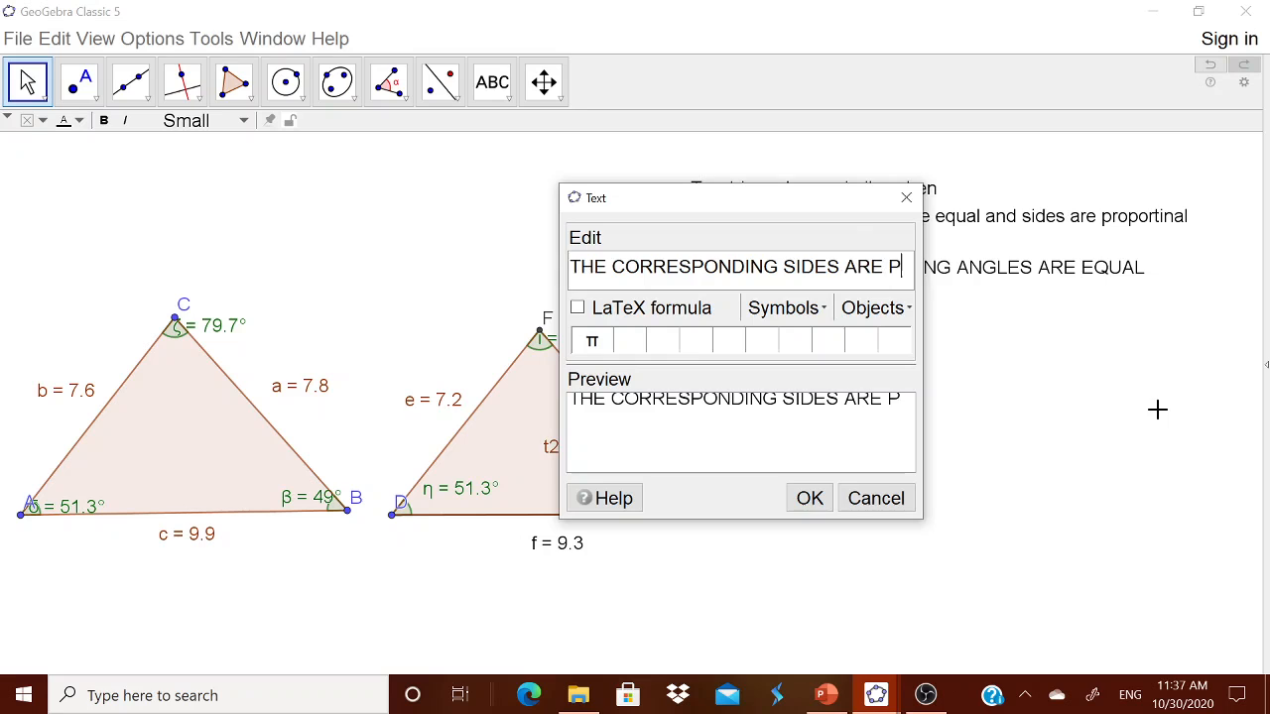
type("ROPORTATION")
key("BackSpace")
key("BackSpace")
key("BackSpace")
key("BackSpace")
key("BackSpace")
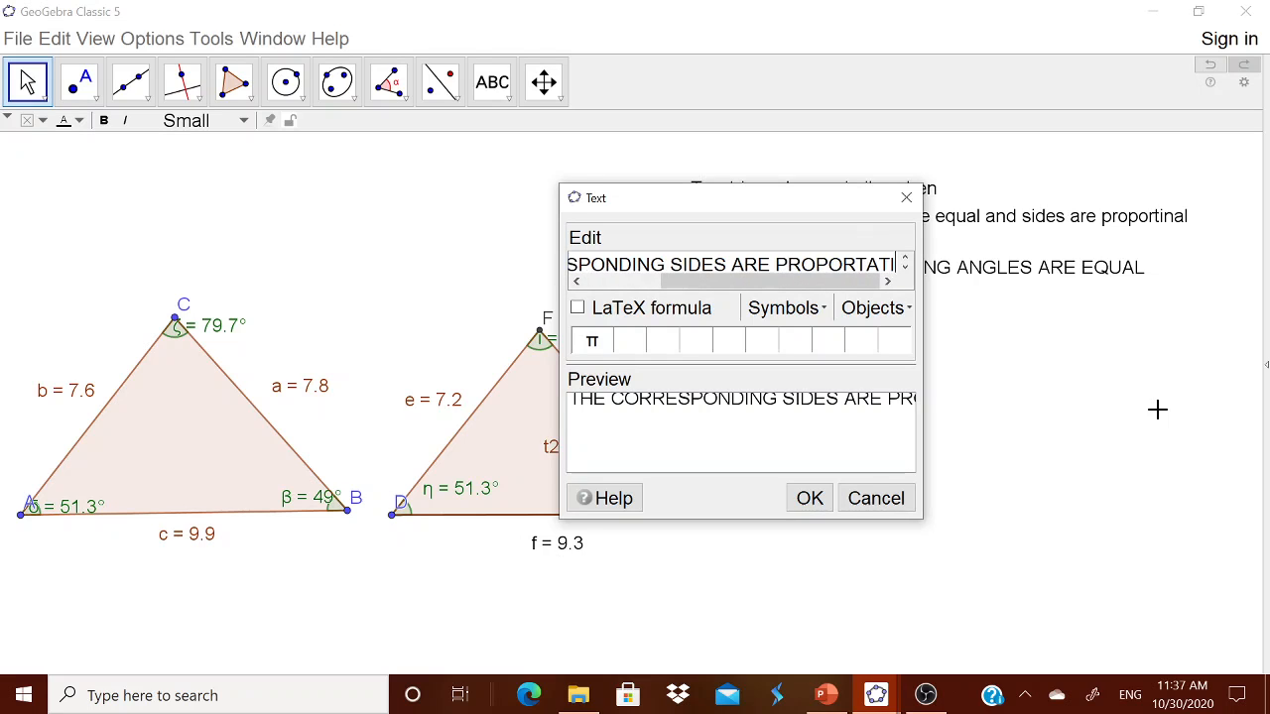
type("IONAL")
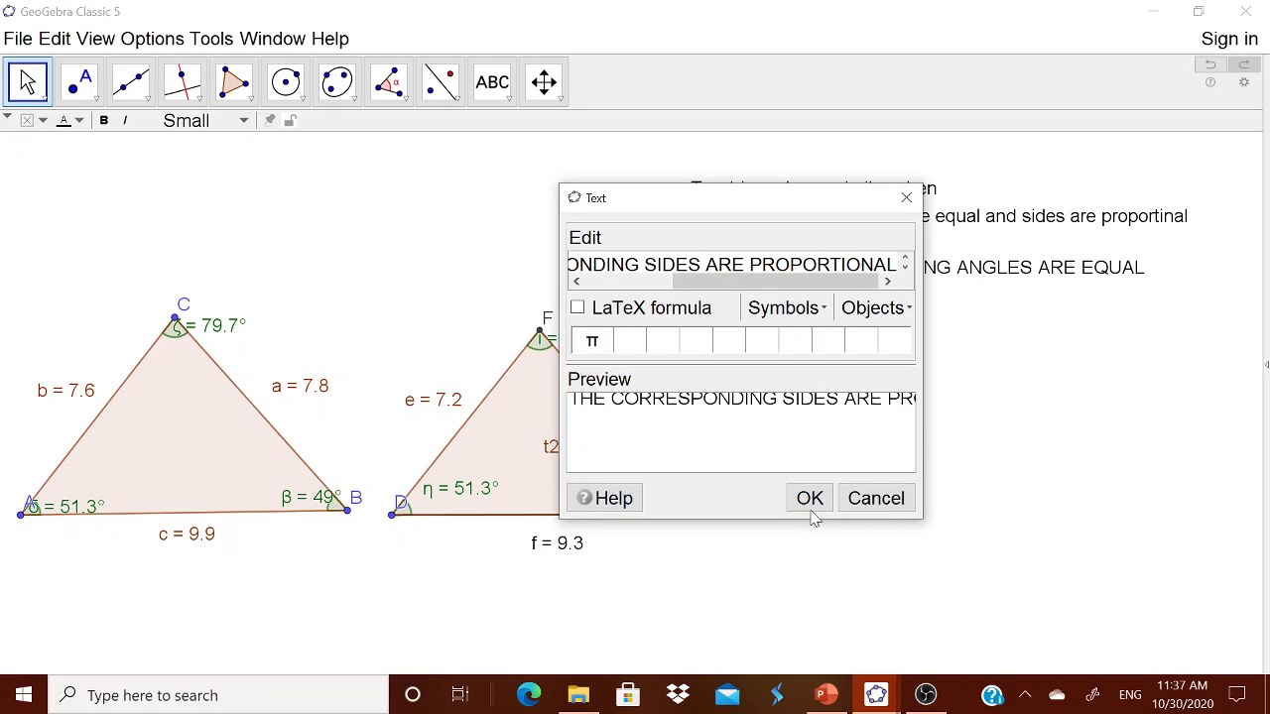
key("Return")
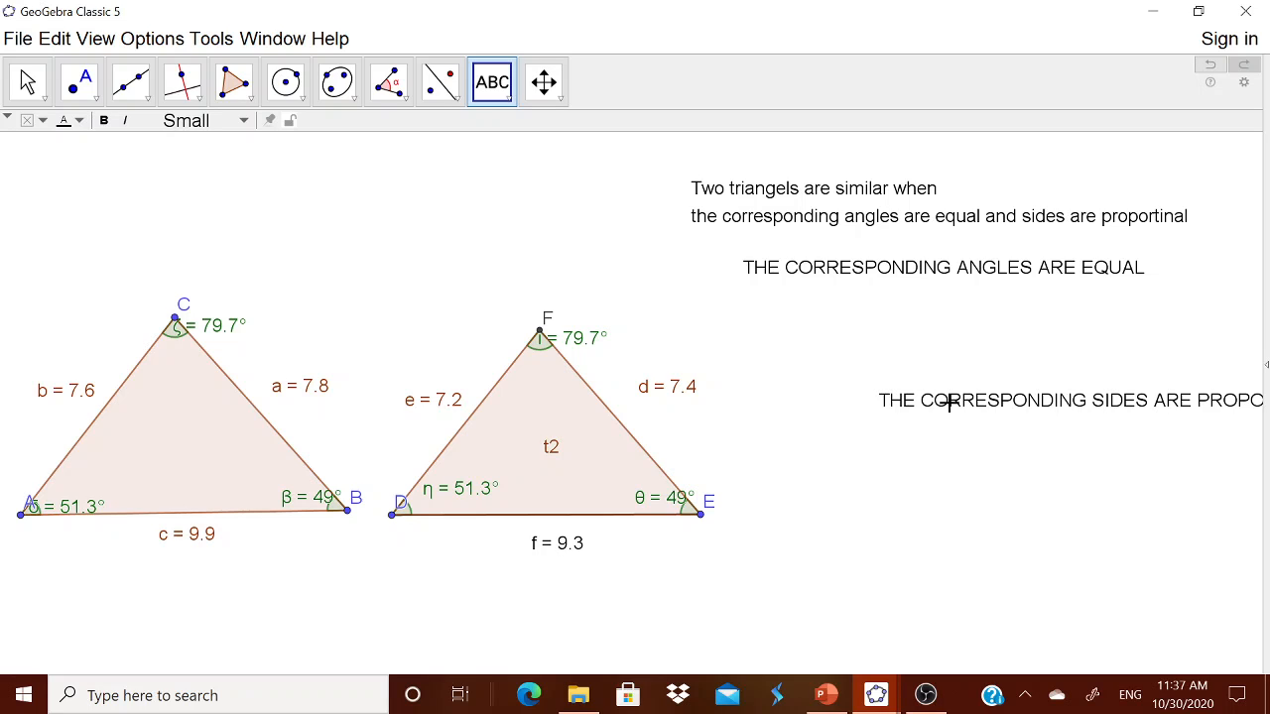
left_click_drag(949, 402, 969, 403)
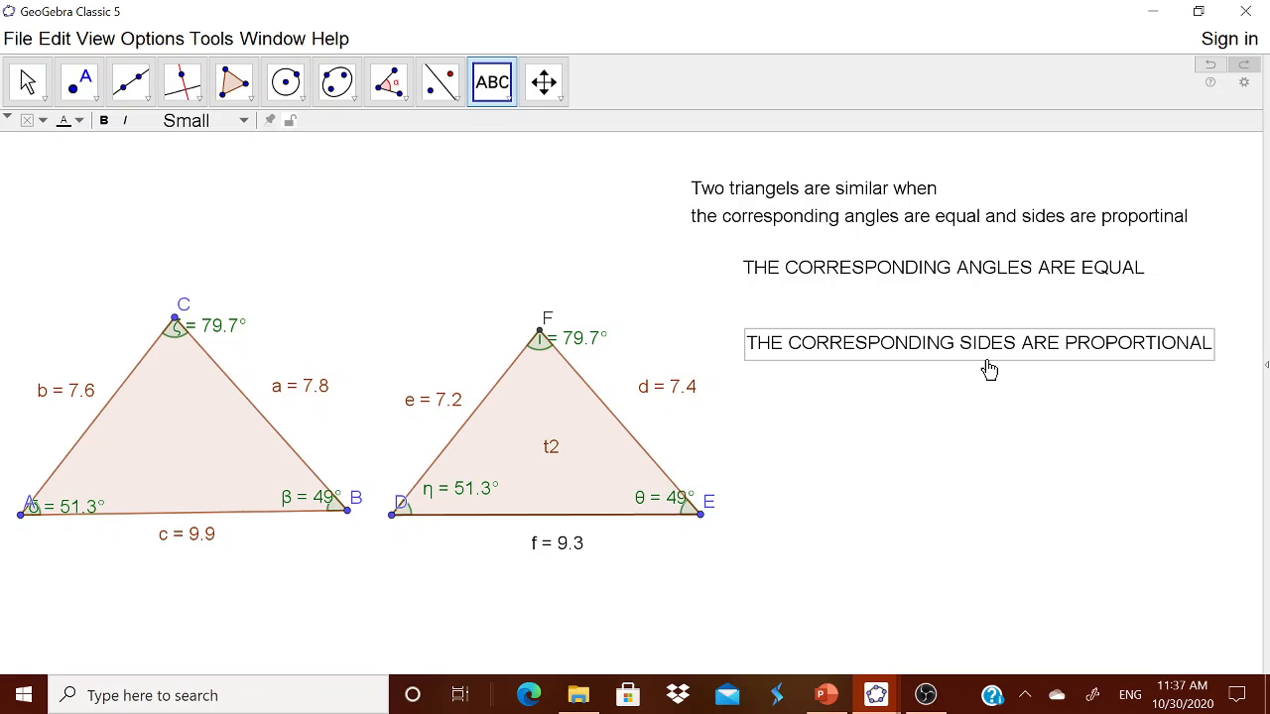
left_click_drag(984, 359, 976, 339)
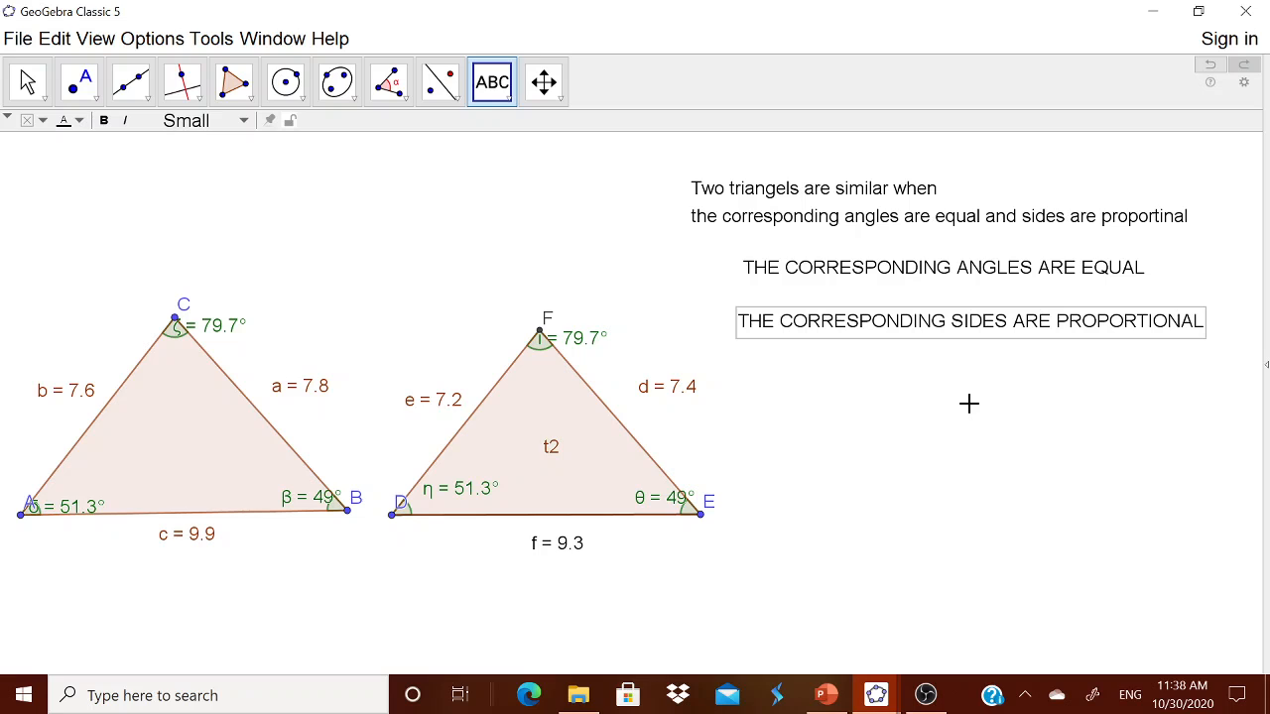
Step: Start a new text on the canvas and make it a LaTeX formula
left_click(510, 100)
left_click(501, 170)
left_click(818, 414)
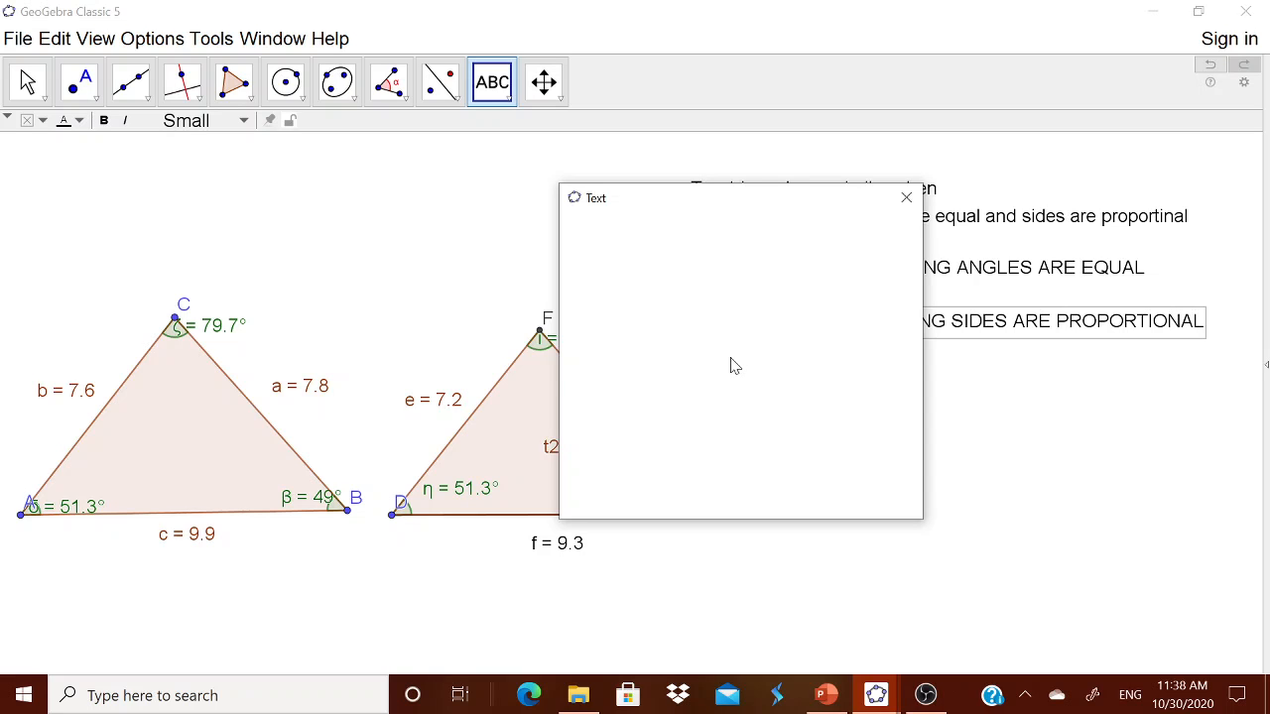
left_click_drag(668, 207, 839, 206)
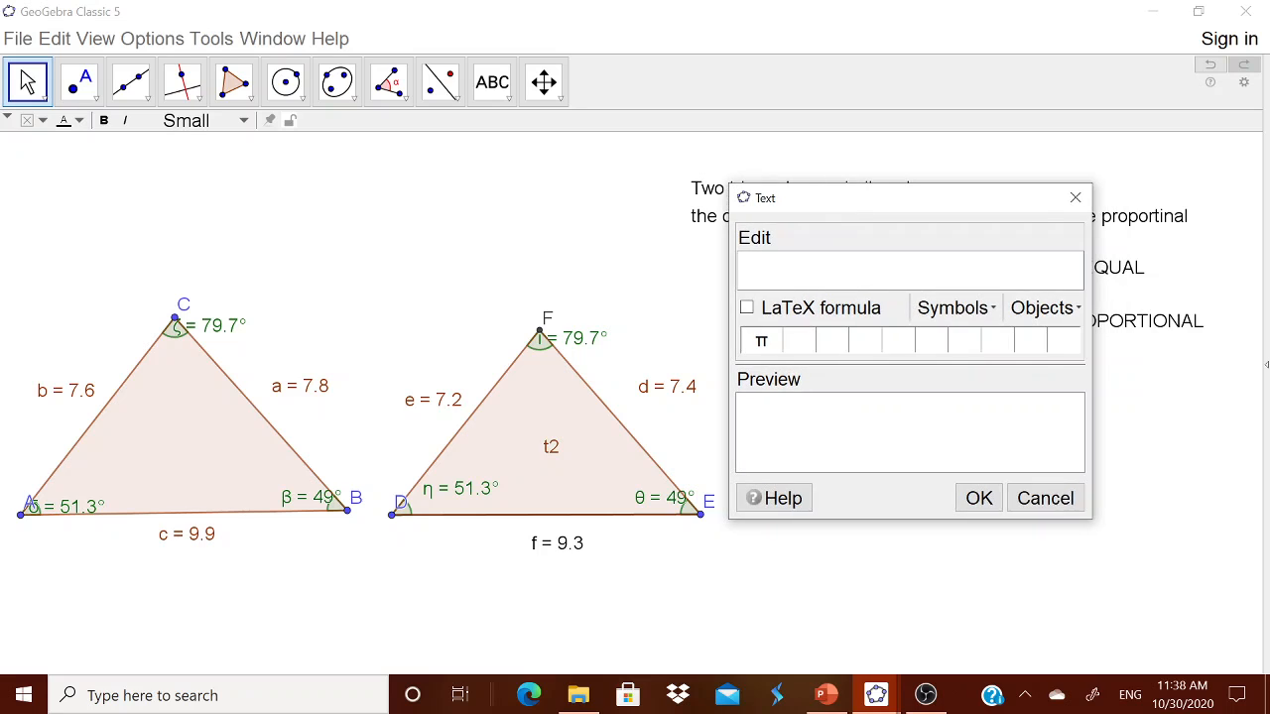
left_click(753, 309)
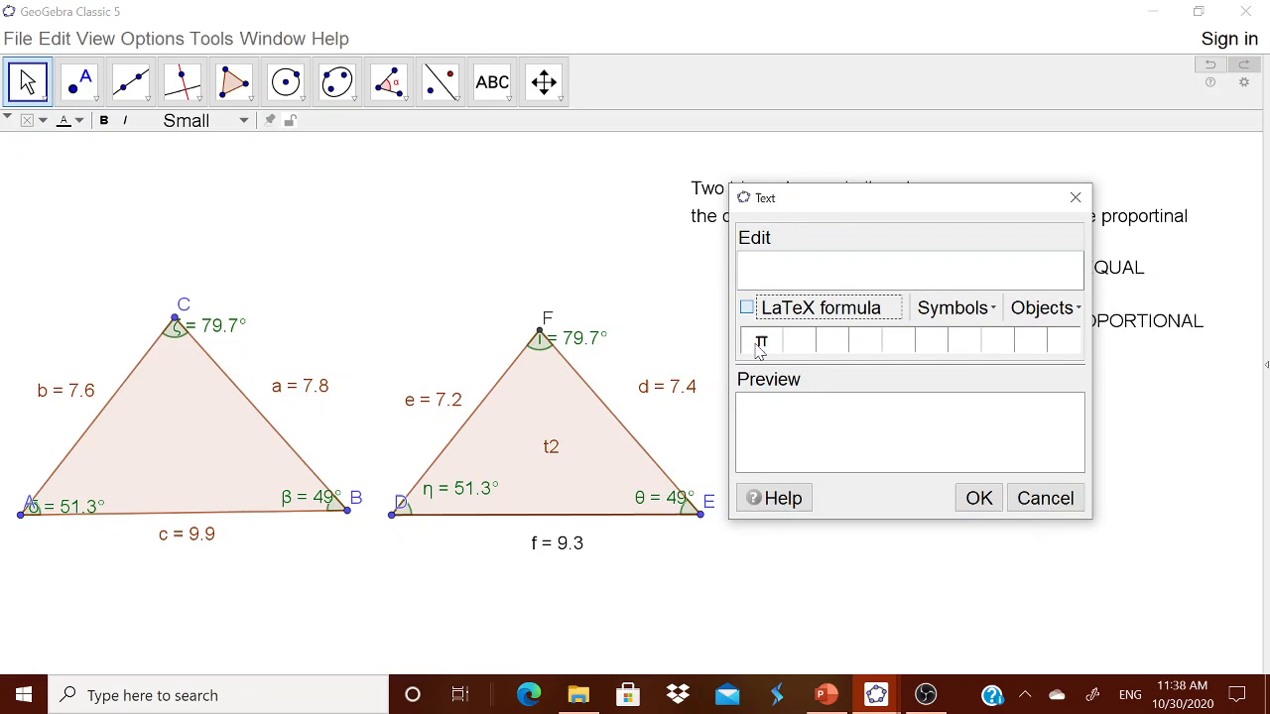
Step: Insert a fraction template and fill it in as AB over DE
left_click(868, 308)
mouse_move(853, 339)
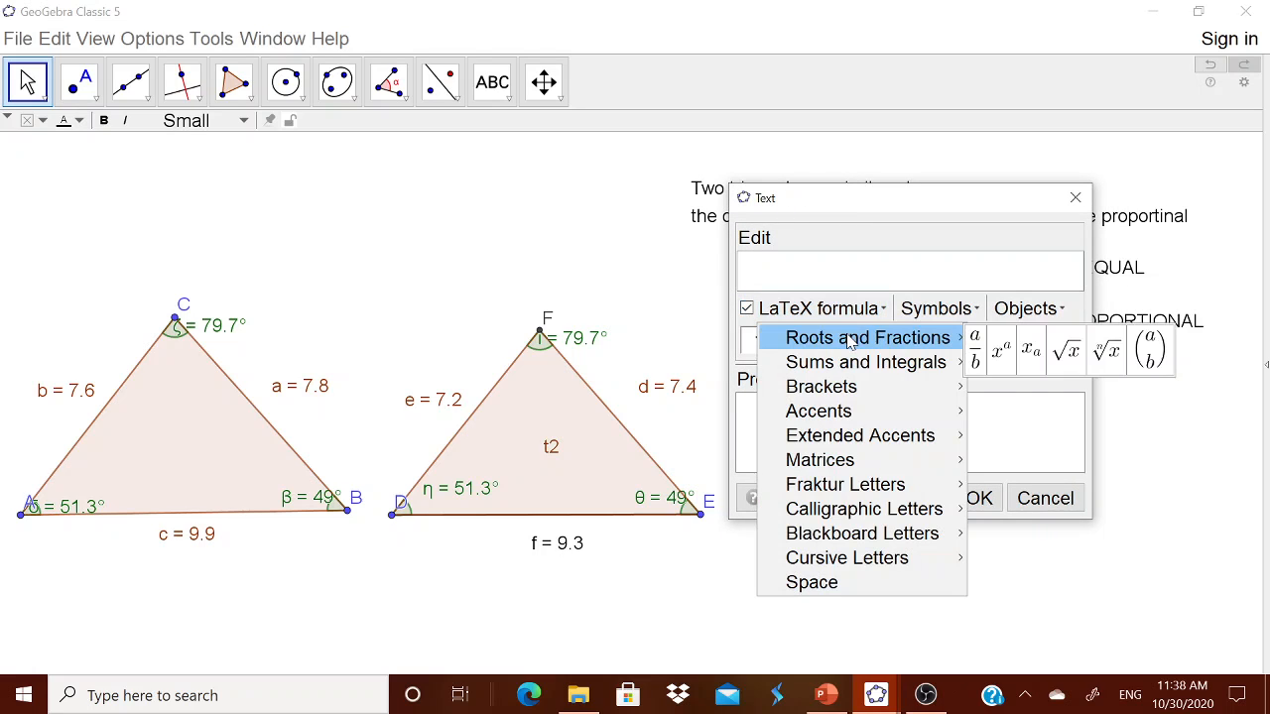
left_click(974, 349)
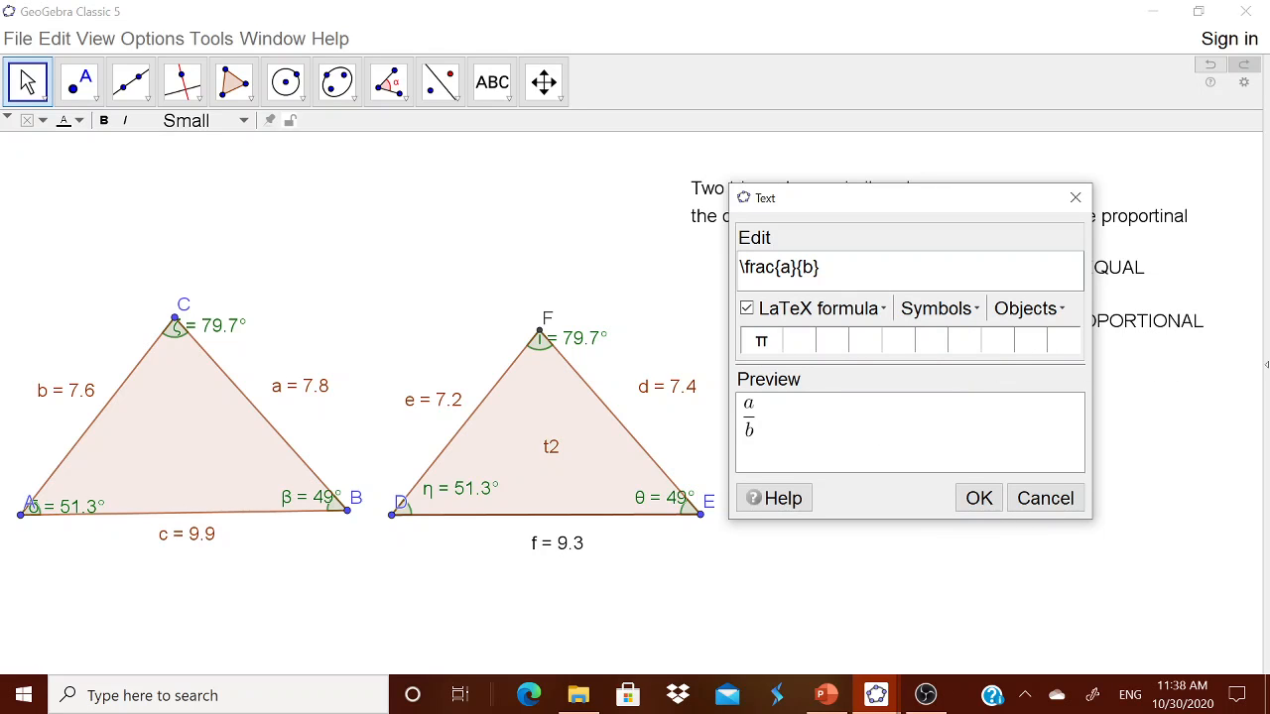
double_click(782, 267)
type("ab")
key("BackSpace")
key("BackSpace")
type("AB")
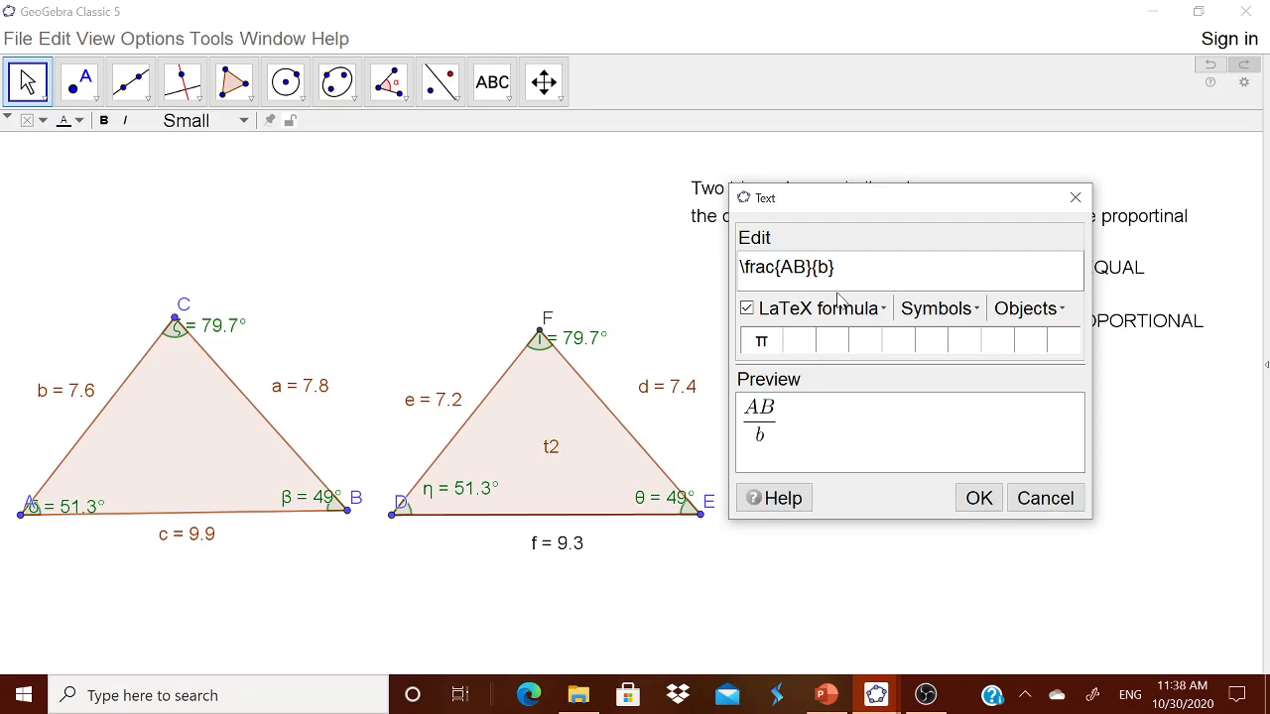
left_click_drag(819, 266, 829, 266)
type("DE")
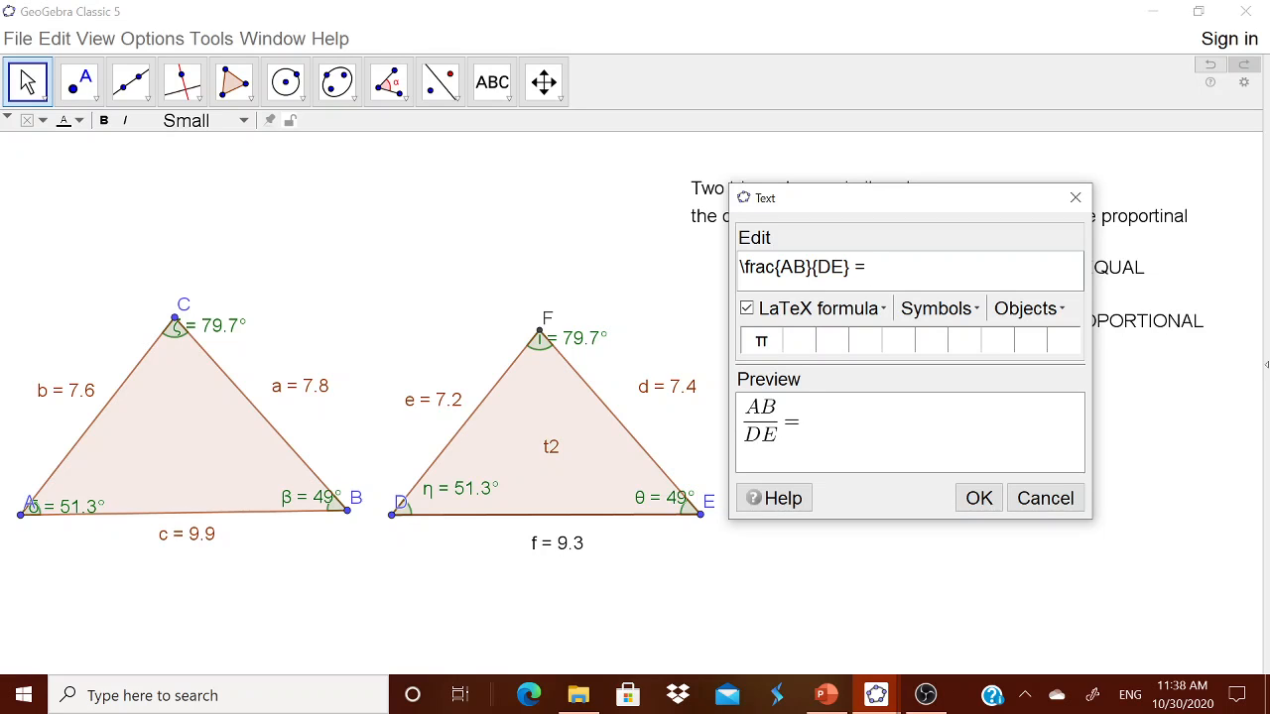
Step: Add a second fraction BC over EF to the formula
left_click(842, 317)
mouse_move(861, 345)
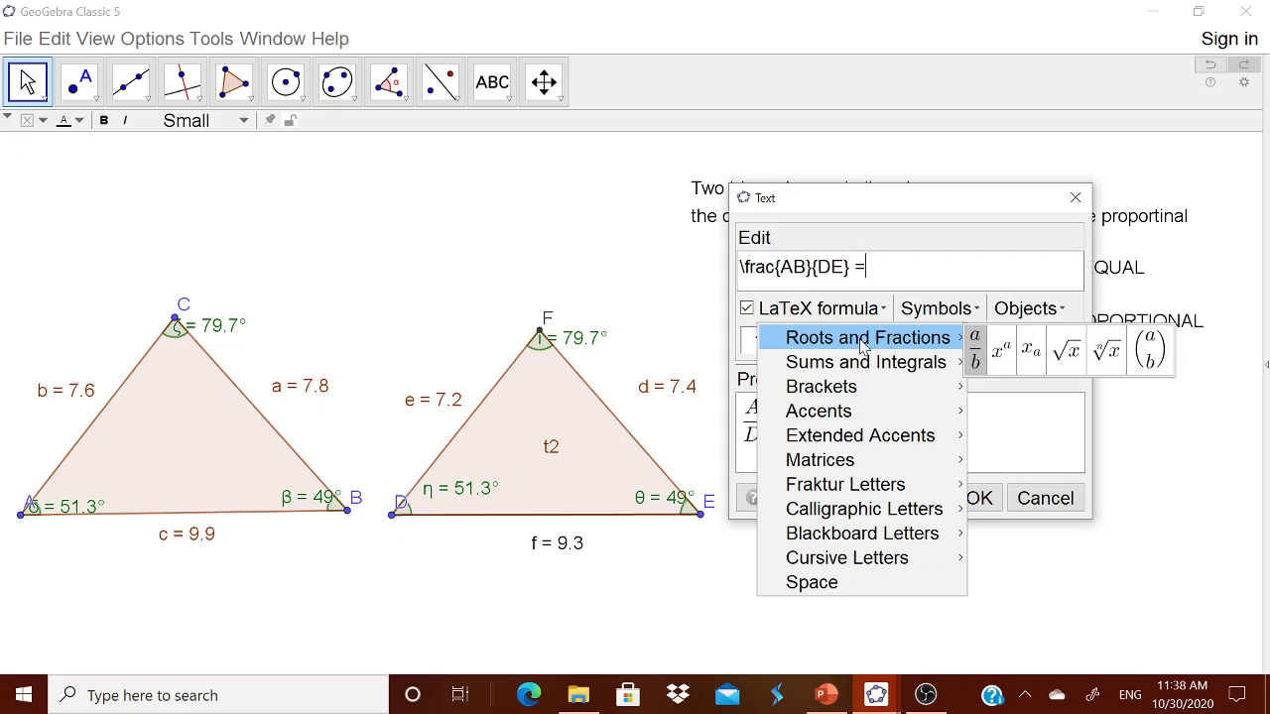
left_click(975, 350)
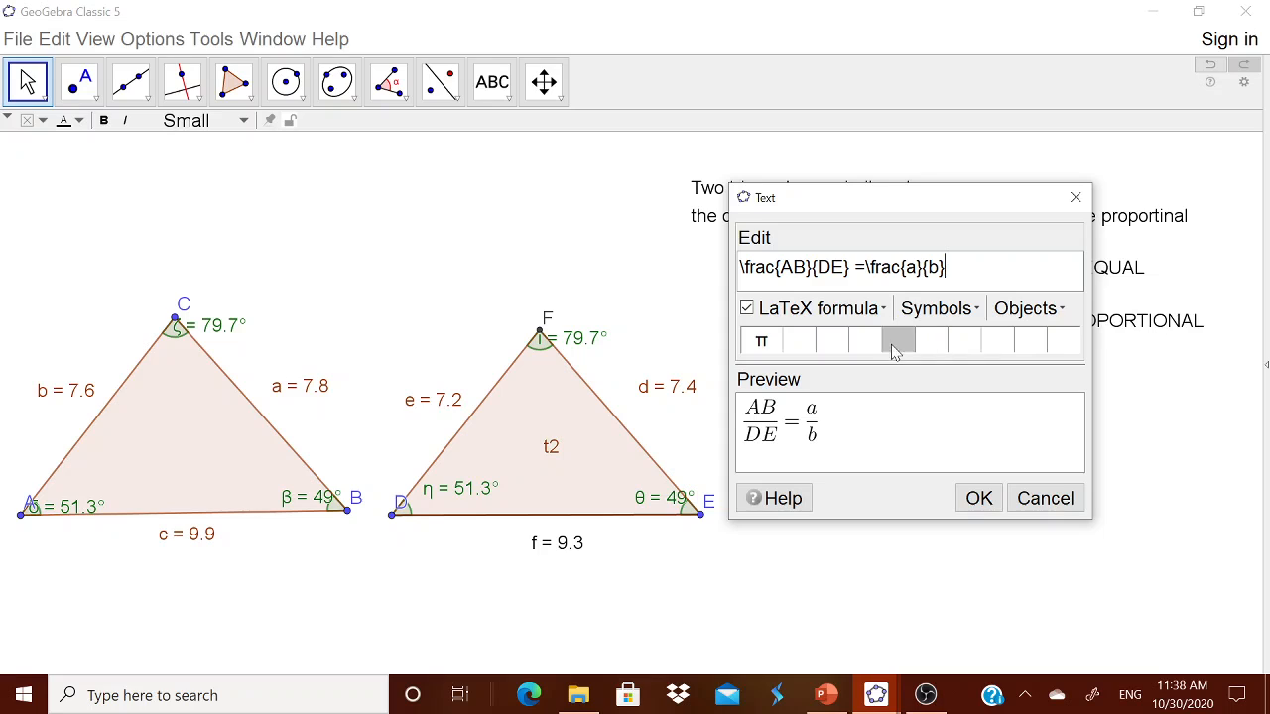
double_click(909, 267)
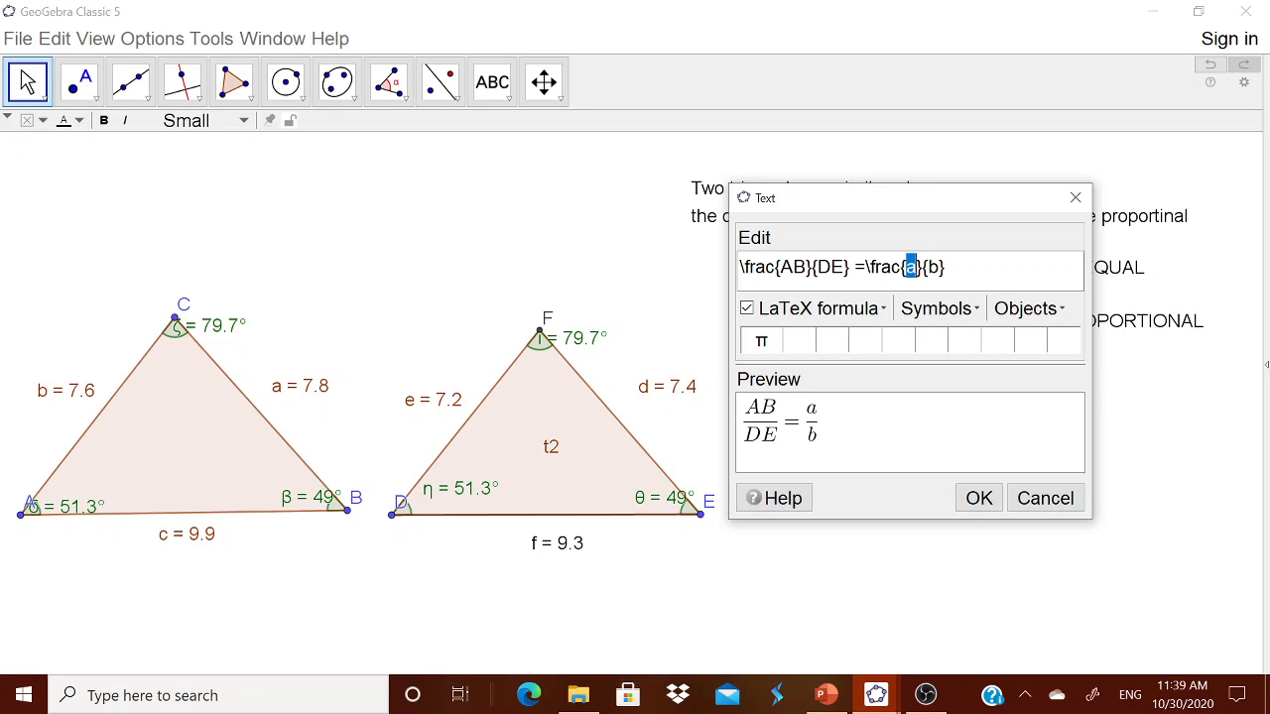
type("BC")
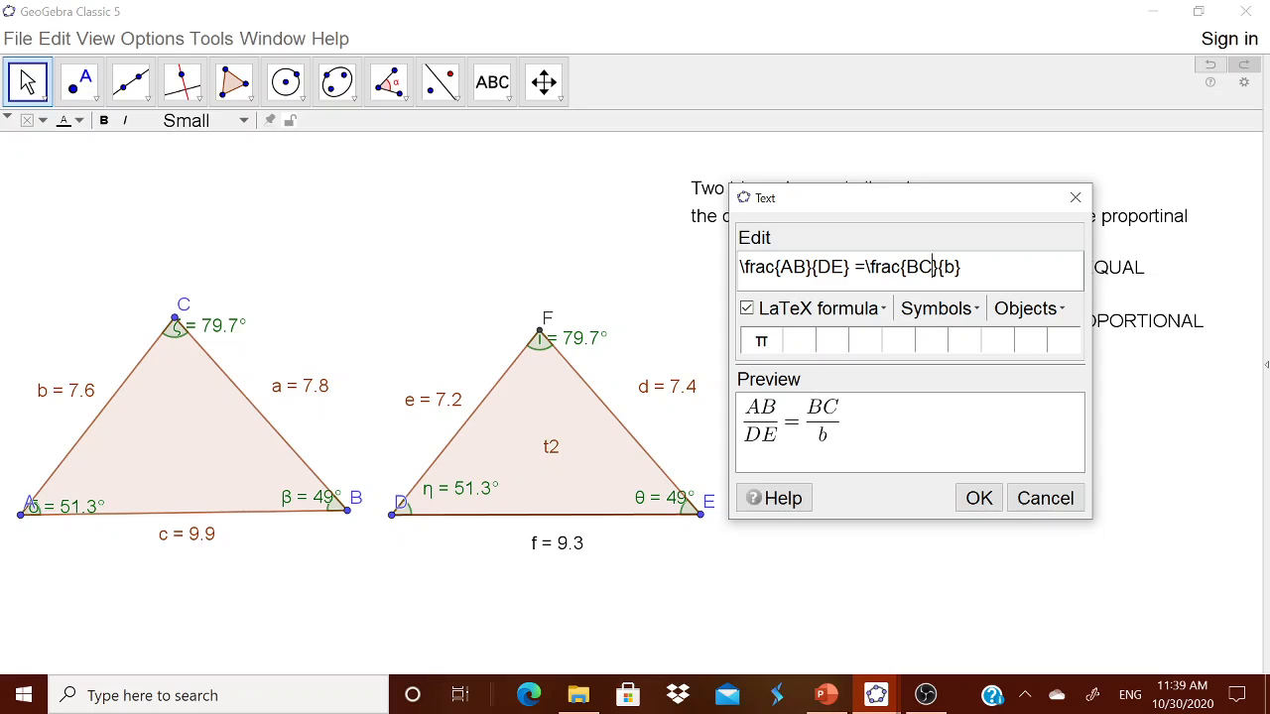
double_click(948, 267)
type("EF")
Step: Add a third fraction AC over DF to complete the ratio chain
left_click(865, 316)
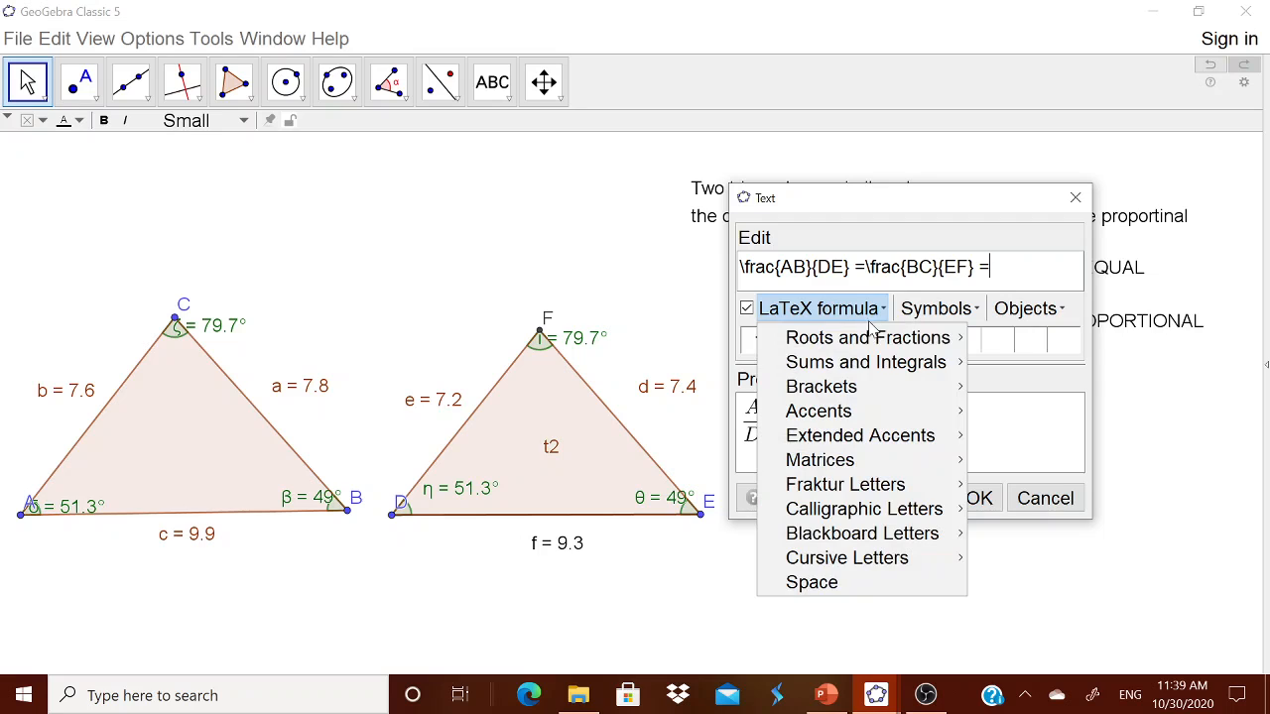
mouse_move(869, 338)
left_click(974, 349)
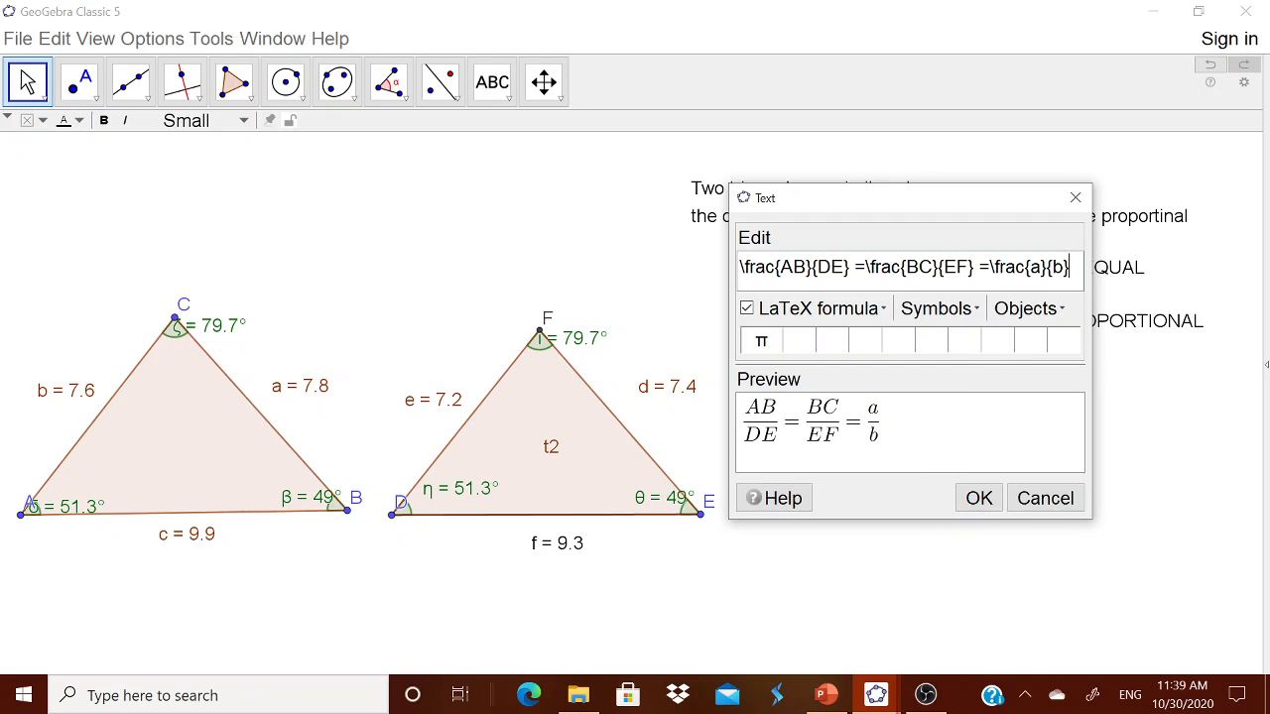
left_click_drag(1031, 268, 1041, 268)
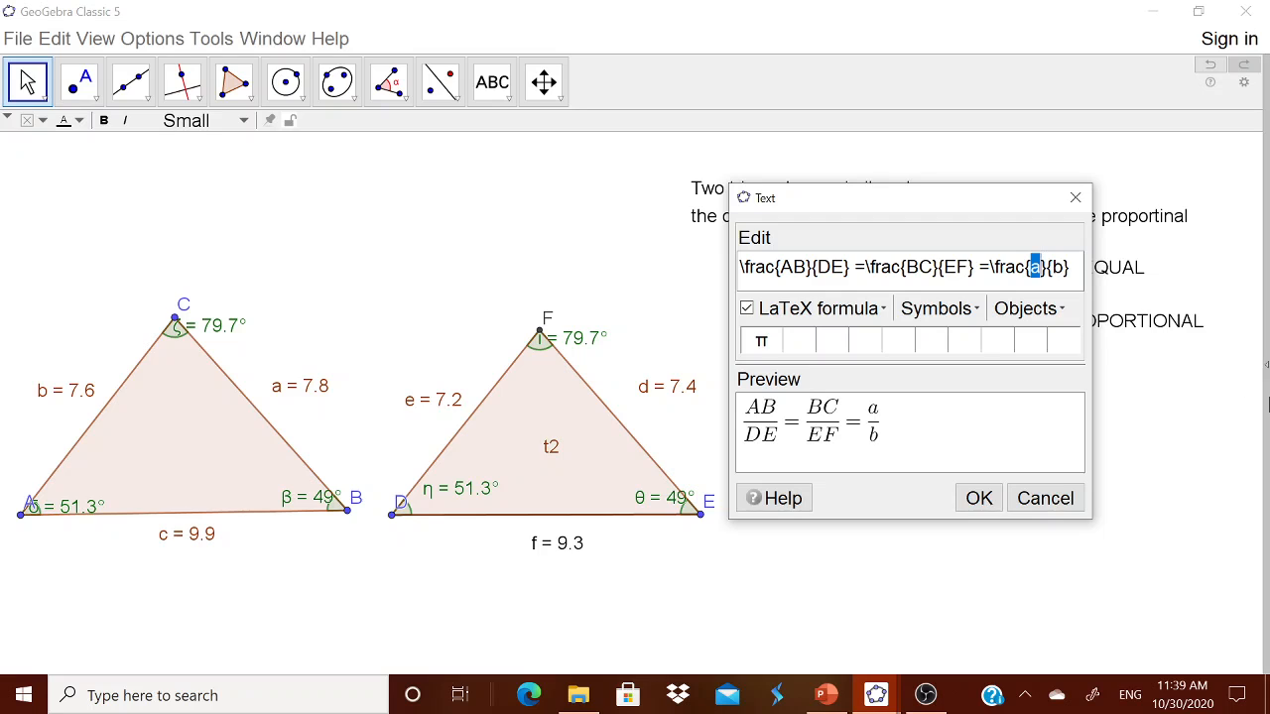
type("AC")
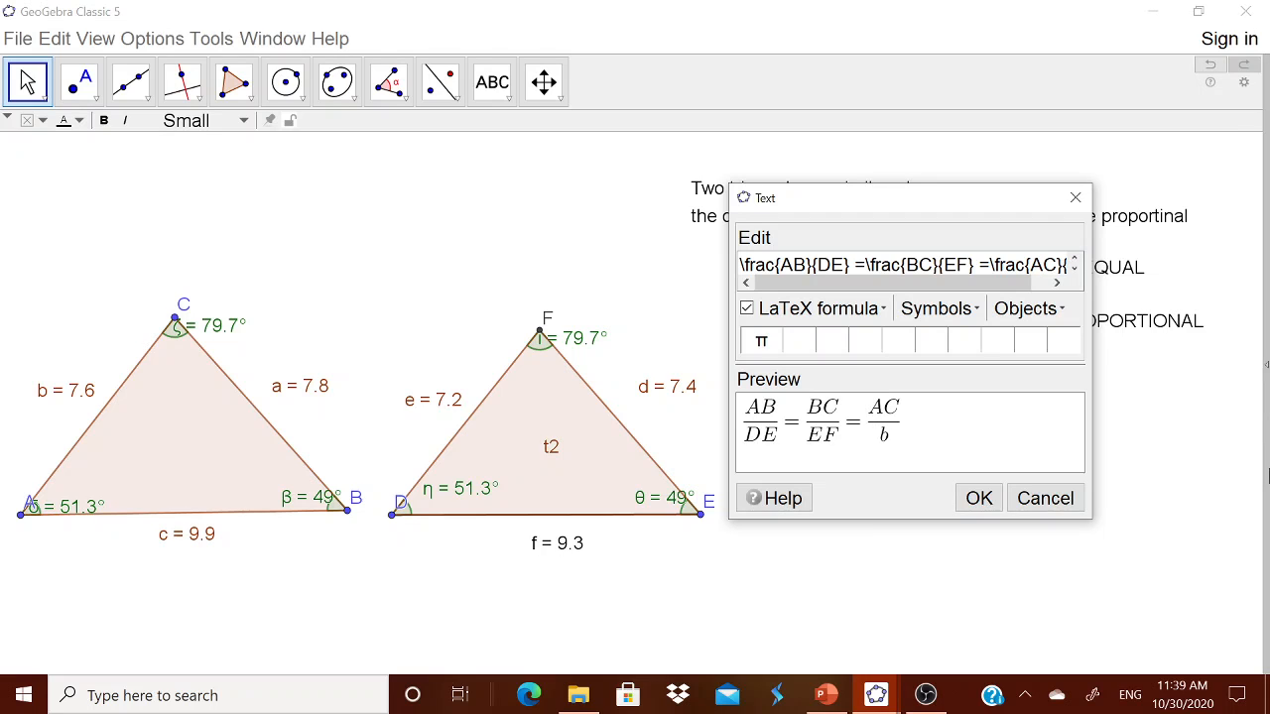
left_click_drag(1001, 286, 1021, 286)
double_click(1053, 264)
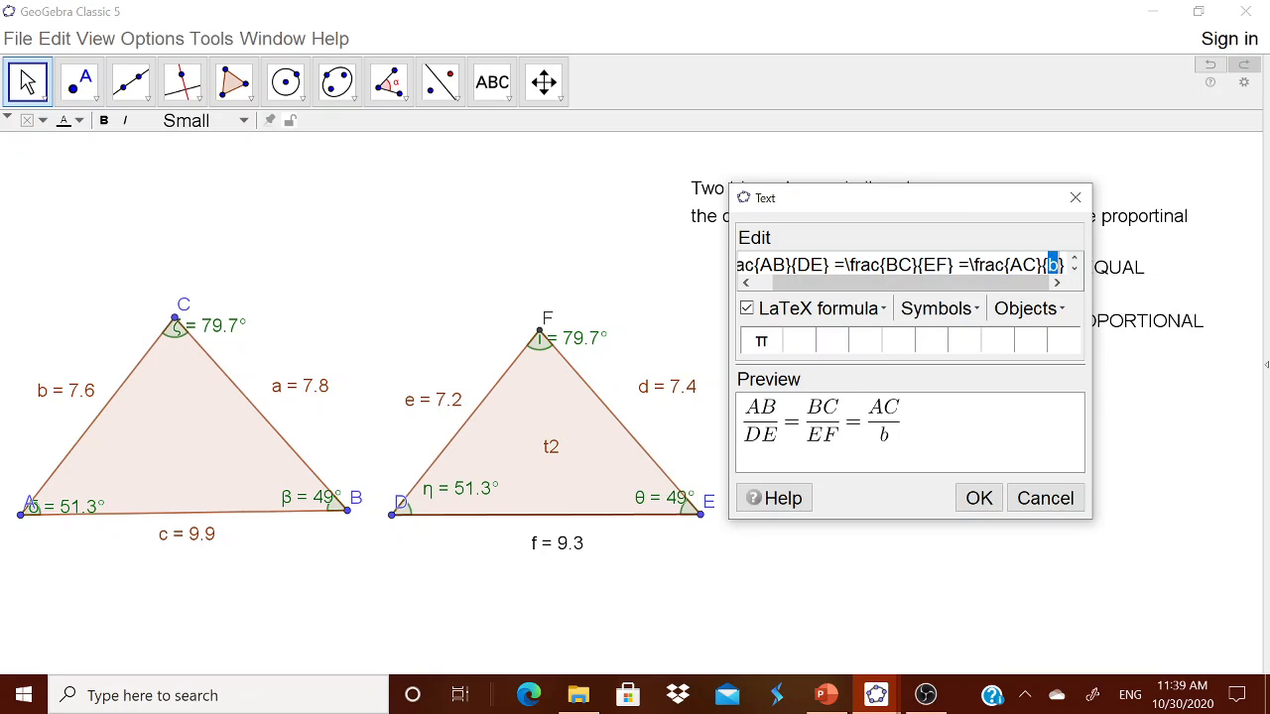
type("DF")
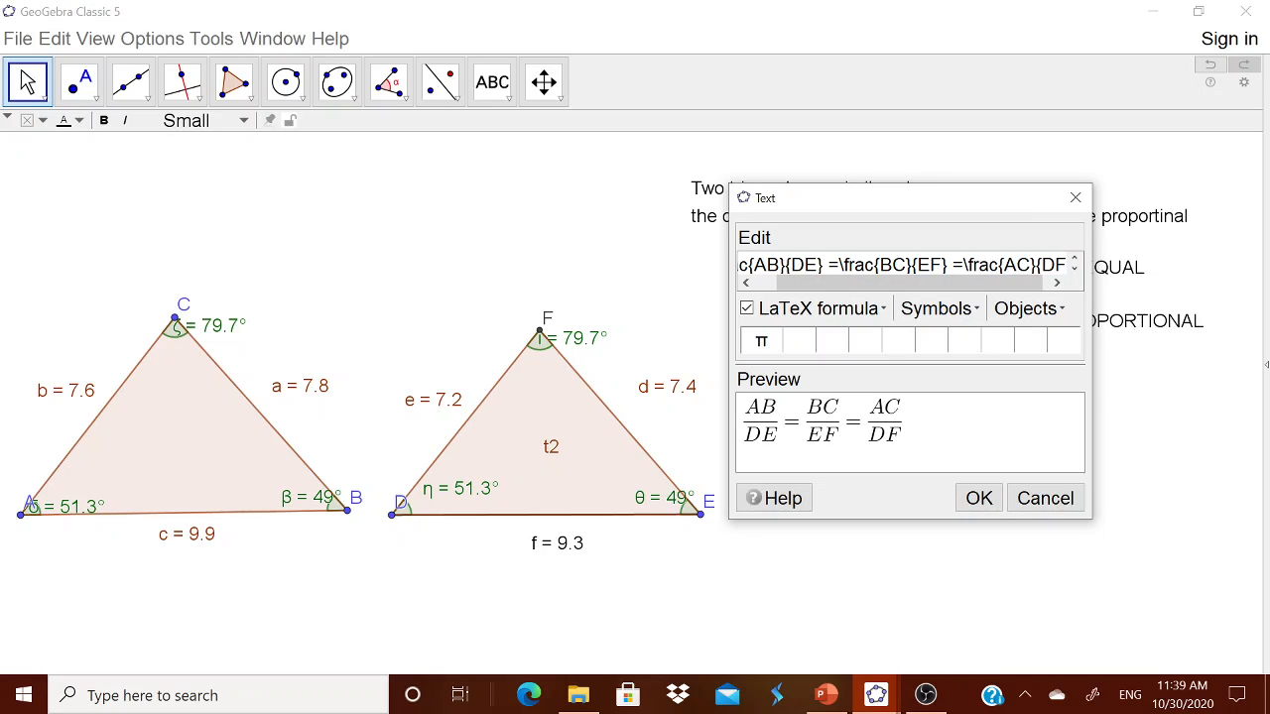
Step: Place the ratio formula AB/DE = BC/EF = AC/DF under the proportional-sides statement
left_click(978, 499)
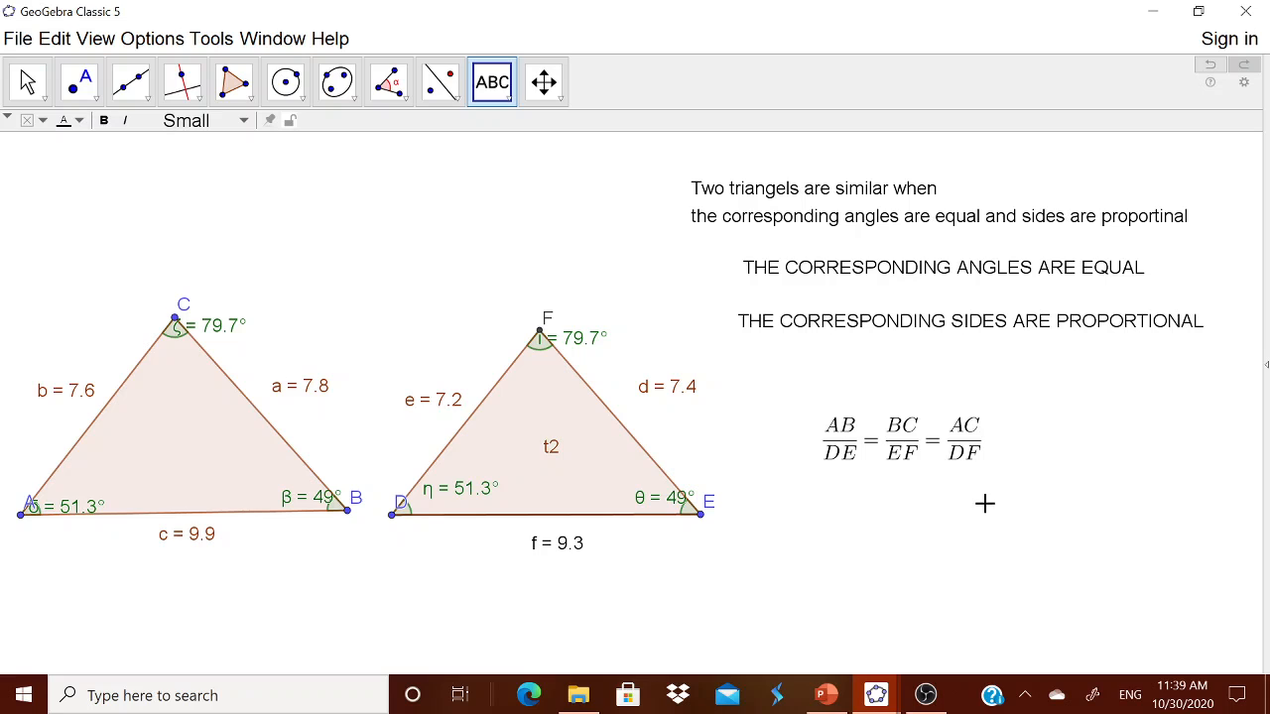
left_click_drag(922, 457, 939, 411)
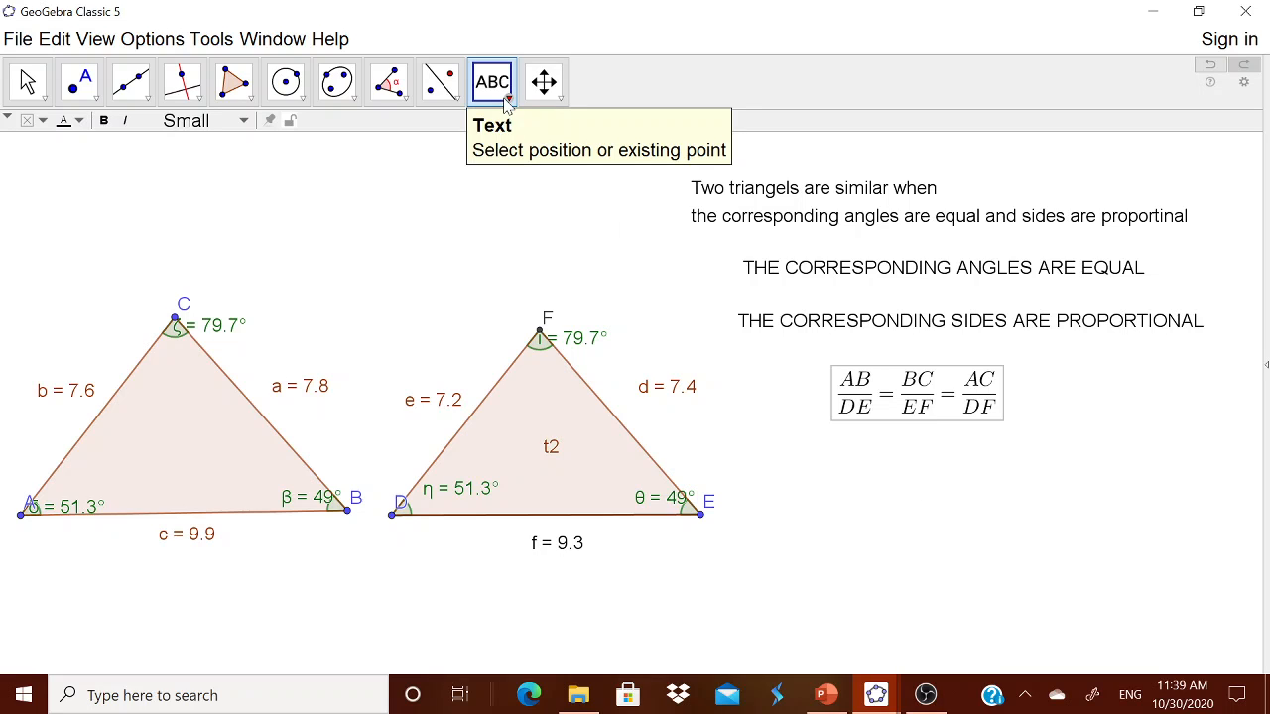
Step: Start a new LaTeX text below the ratio formula with a fraction template
left_click(938, 496)
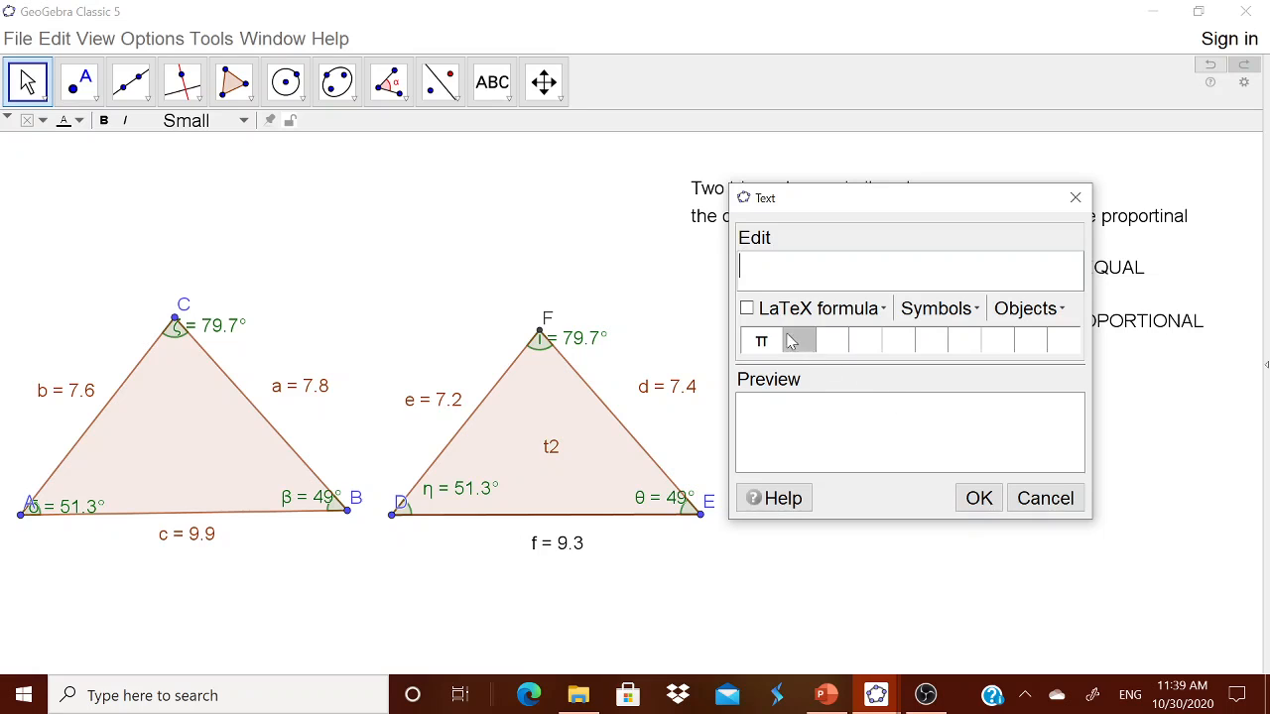
left_click(777, 316)
left_click(750, 309)
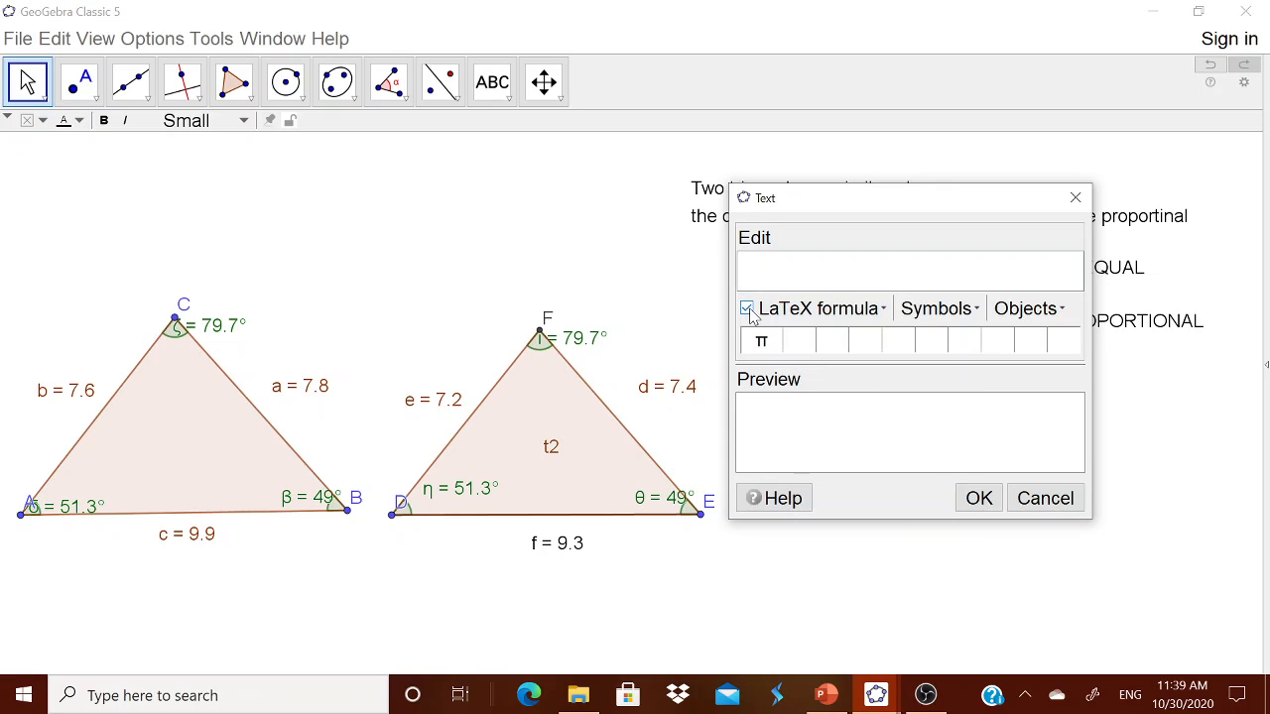
left_click(810, 313)
mouse_move(853, 334)
left_click(977, 342)
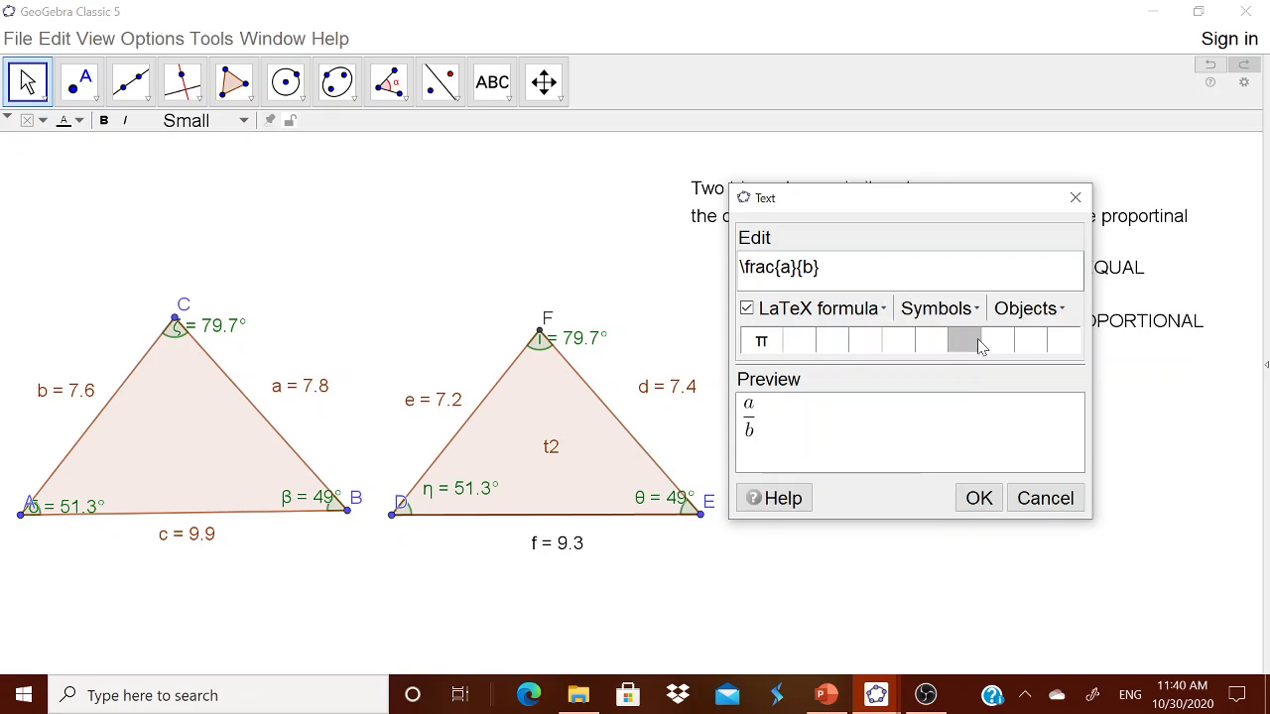
Step: Fill the first fraction with live lengths c over f, followed by '='
left_click_drag(780, 267, 791, 268)
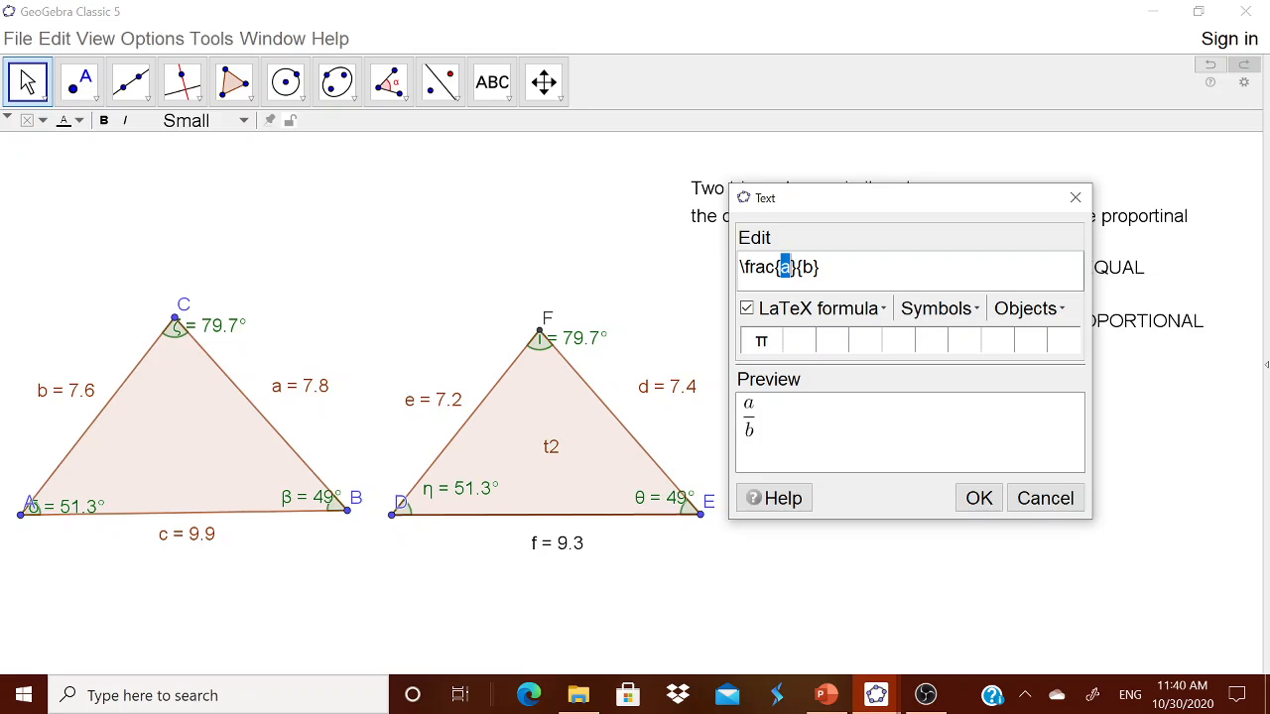
left_click(1027, 310)
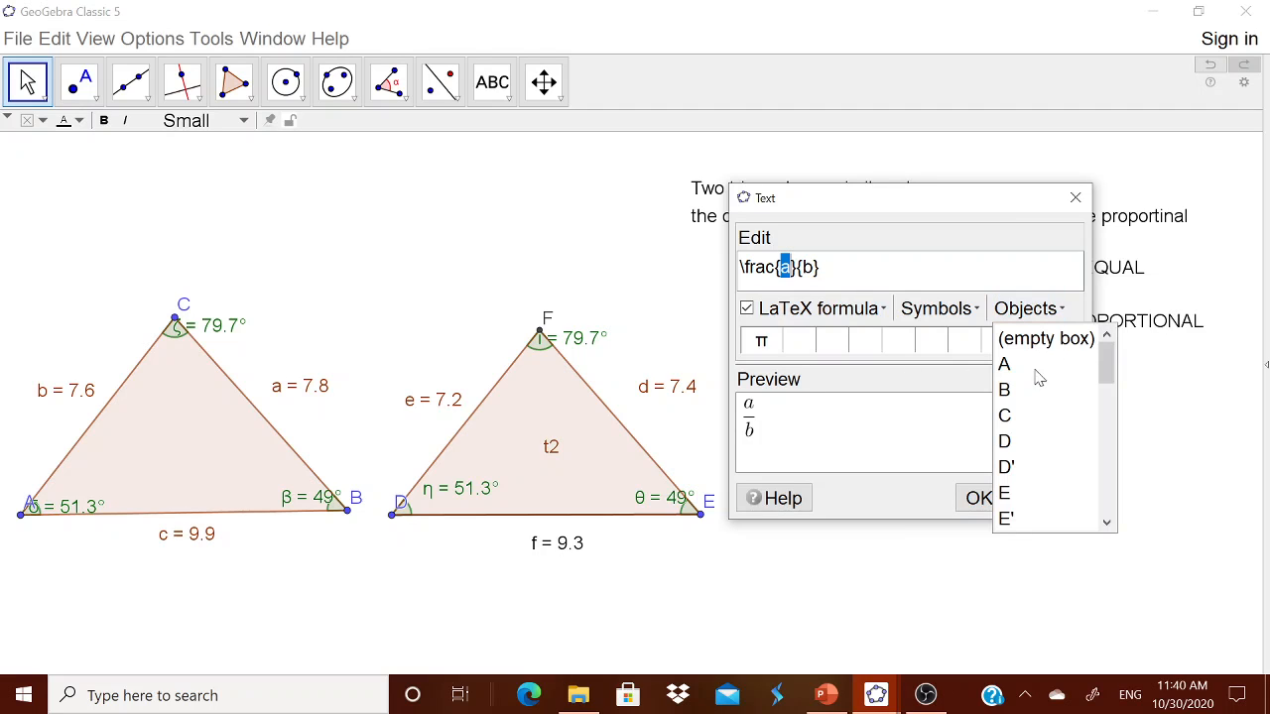
scroll(1041, 480, "down", 3)
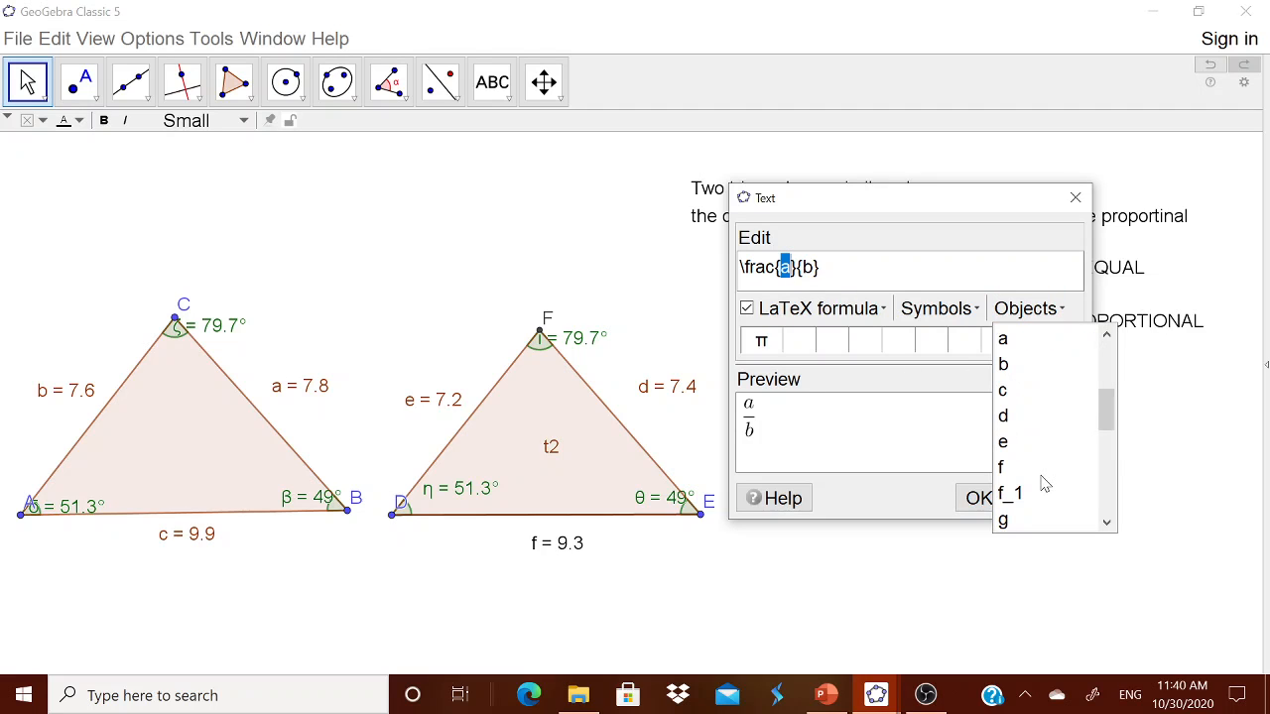
left_click(1022, 391)
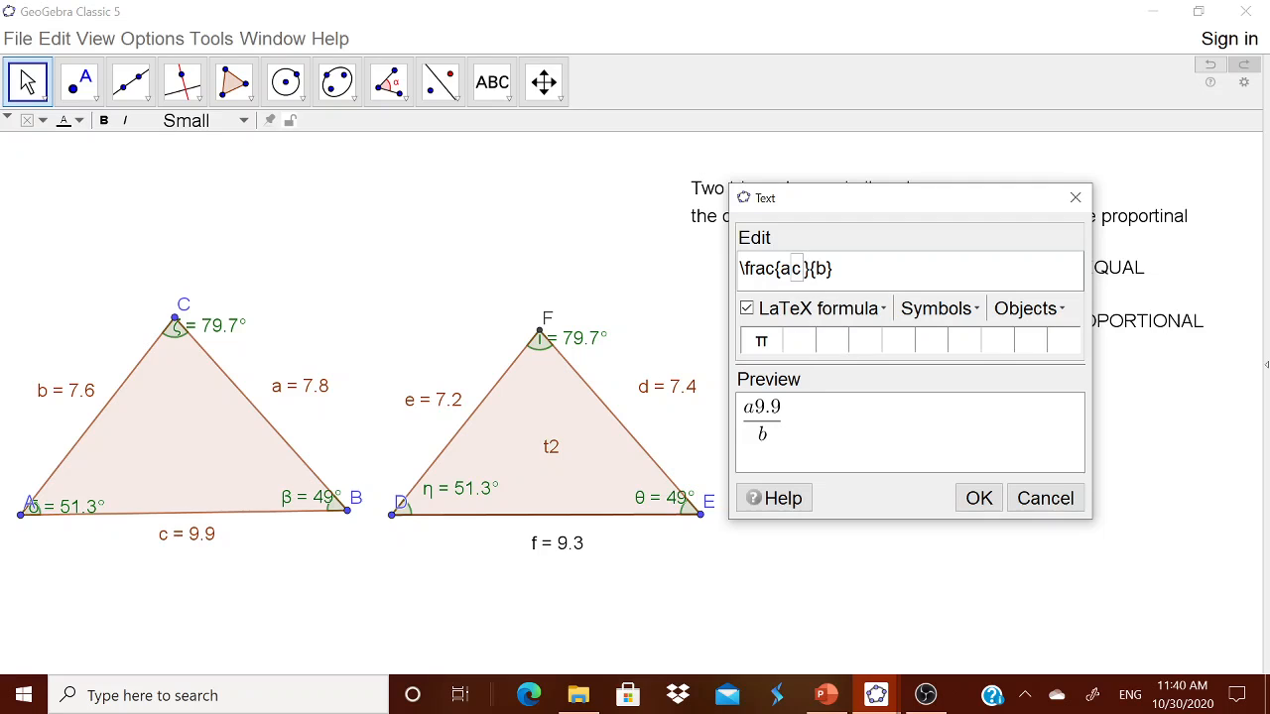
key("Delete")
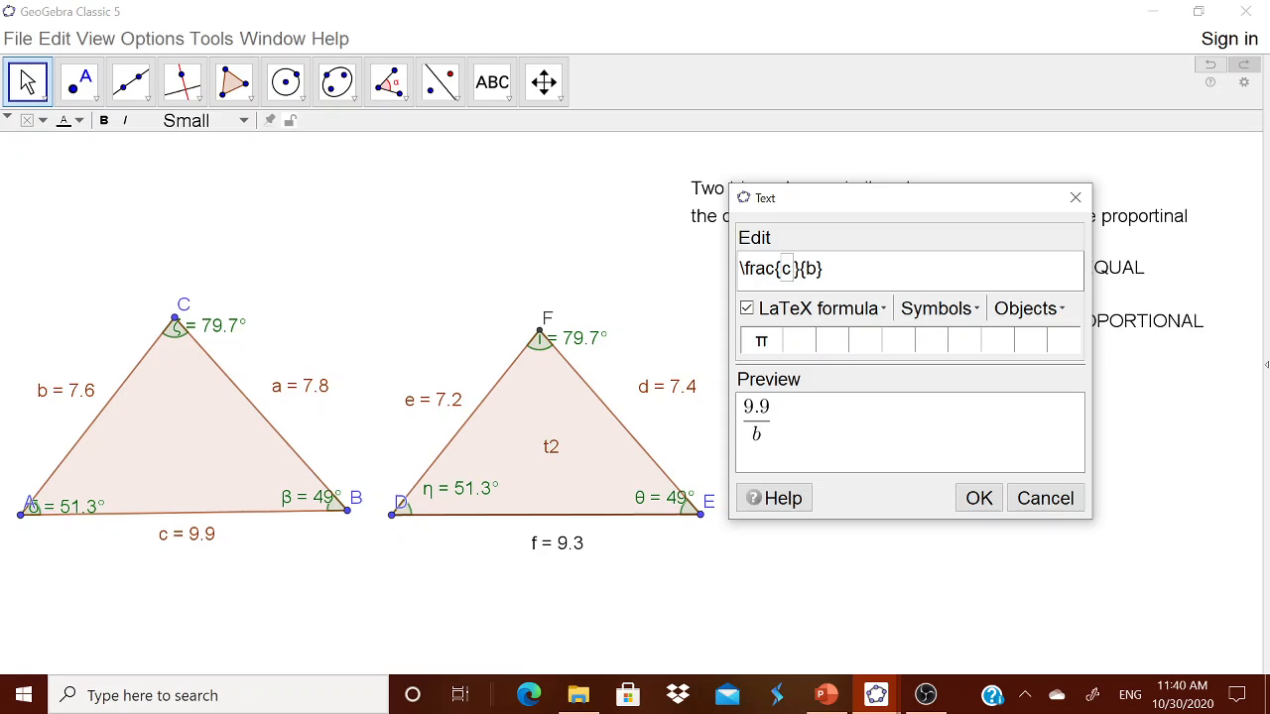
double_click(811, 268)
key("Delete")
left_click(1027, 308)
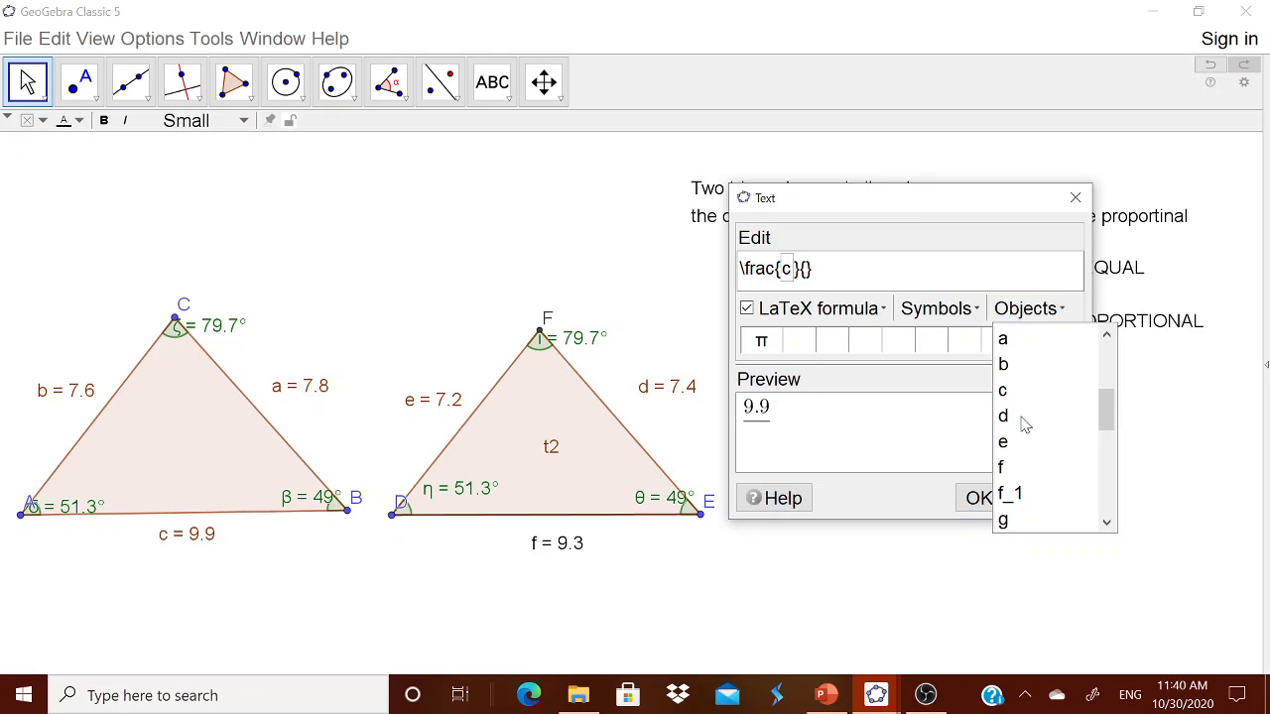
left_click(1026, 473)
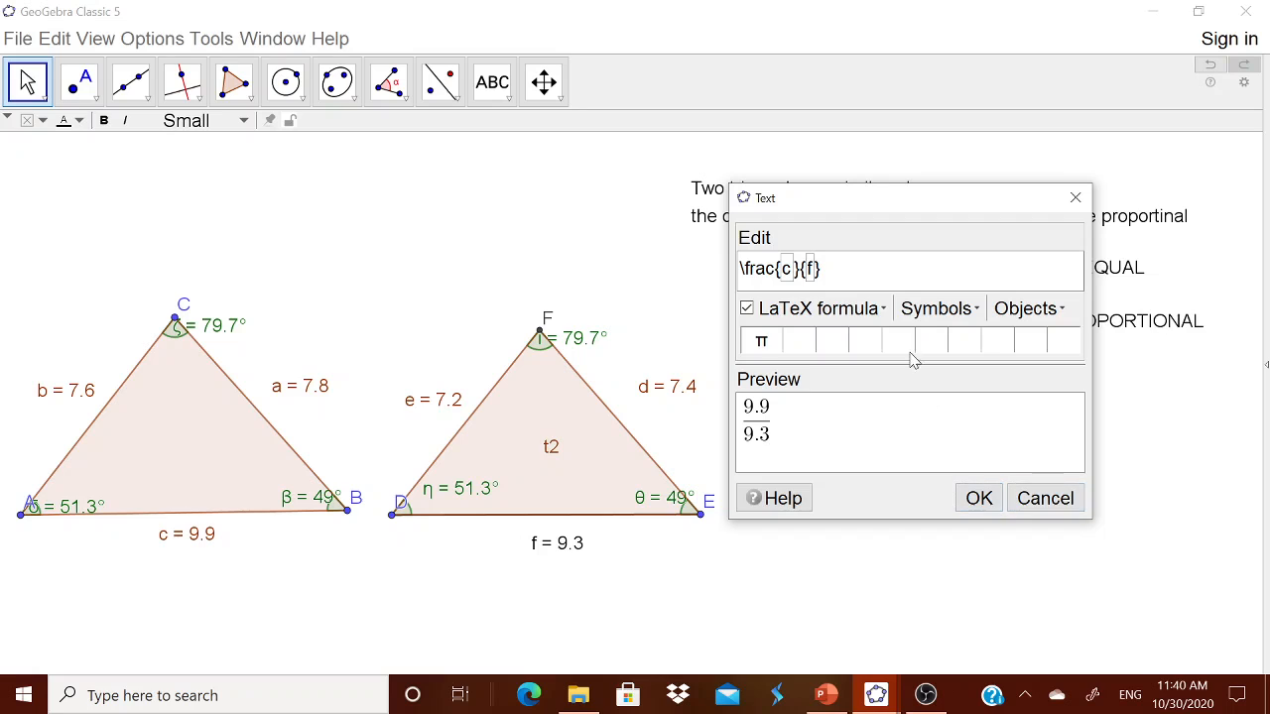
type("=")
Step: Add a second fraction with live lengths a over d, followed by '='
left_click(859, 308)
mouse_move(863, 338)
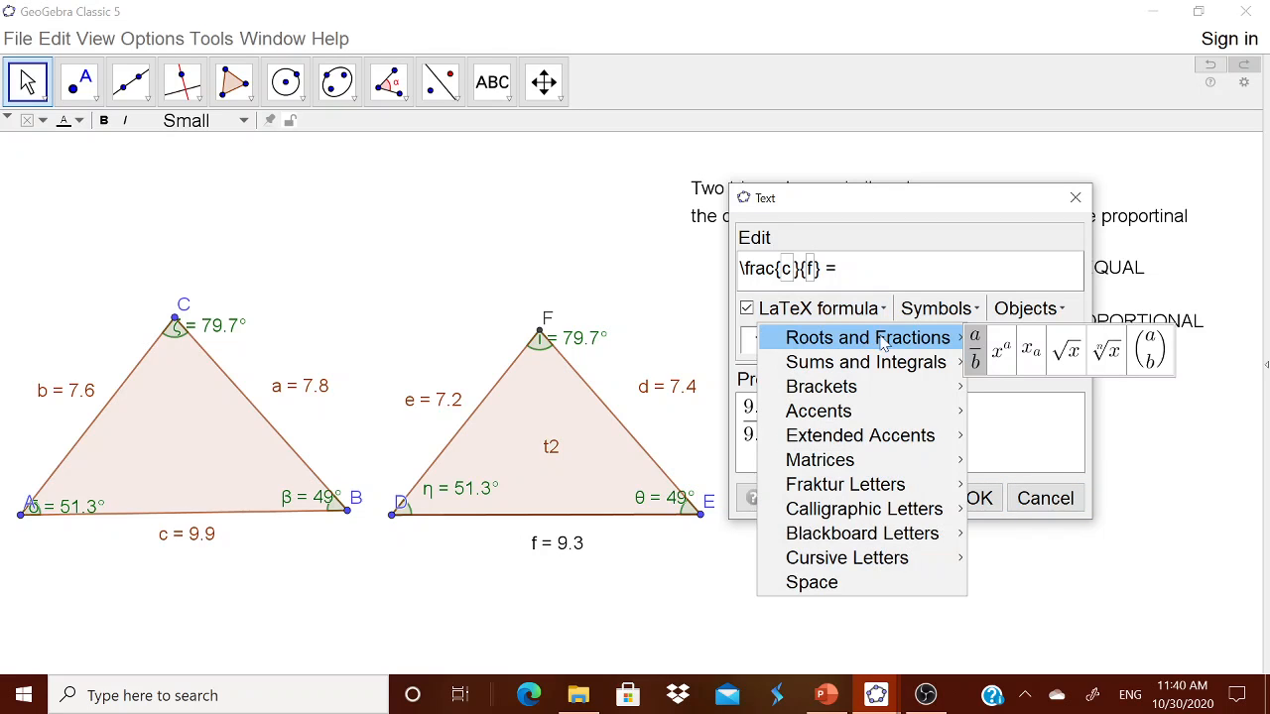
left_click(977, 350)
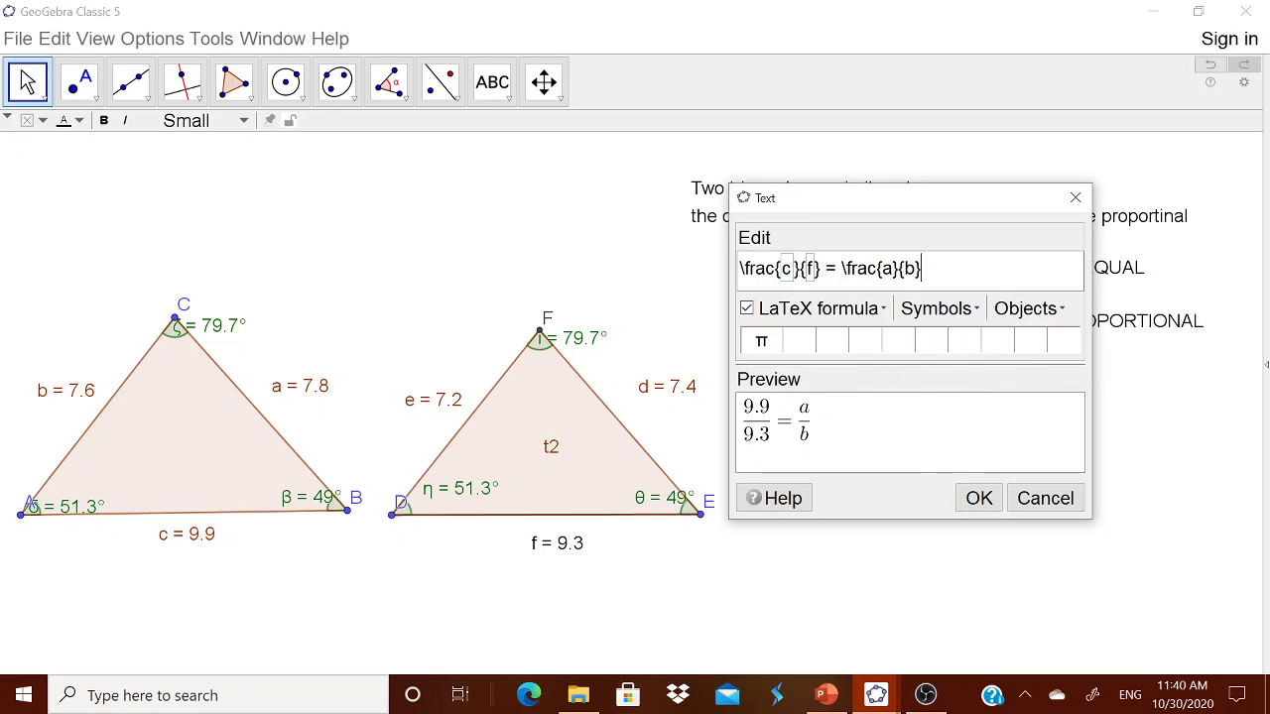
left_click(883, 269)
left_click_drag(882, 269, 892, 269)
key("BackSpace")
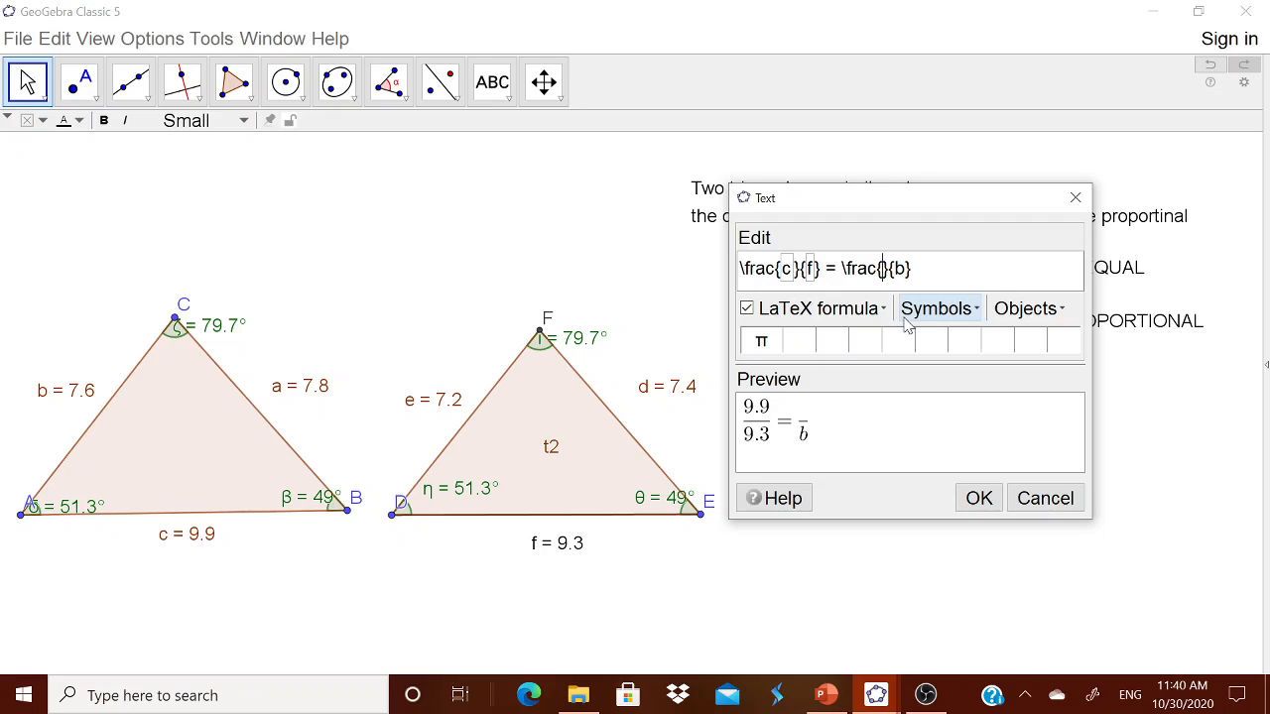
left_click(1026, 309)
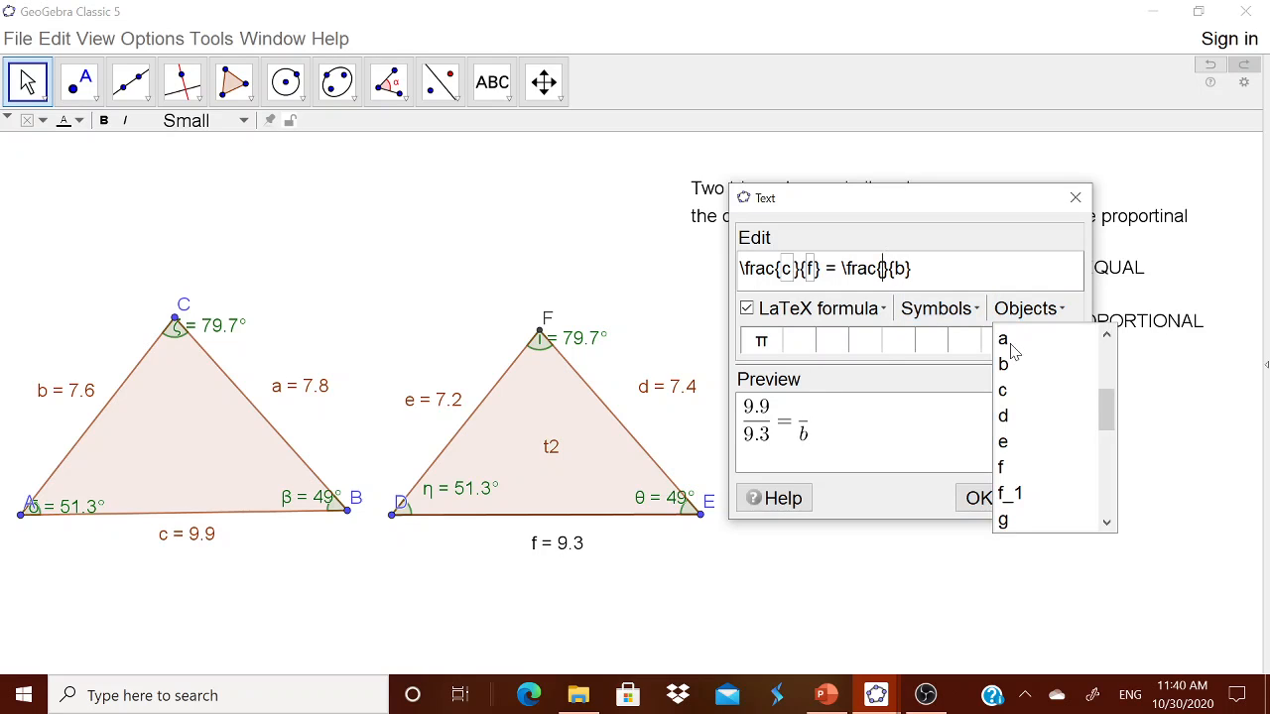
left_click(1009, 342)
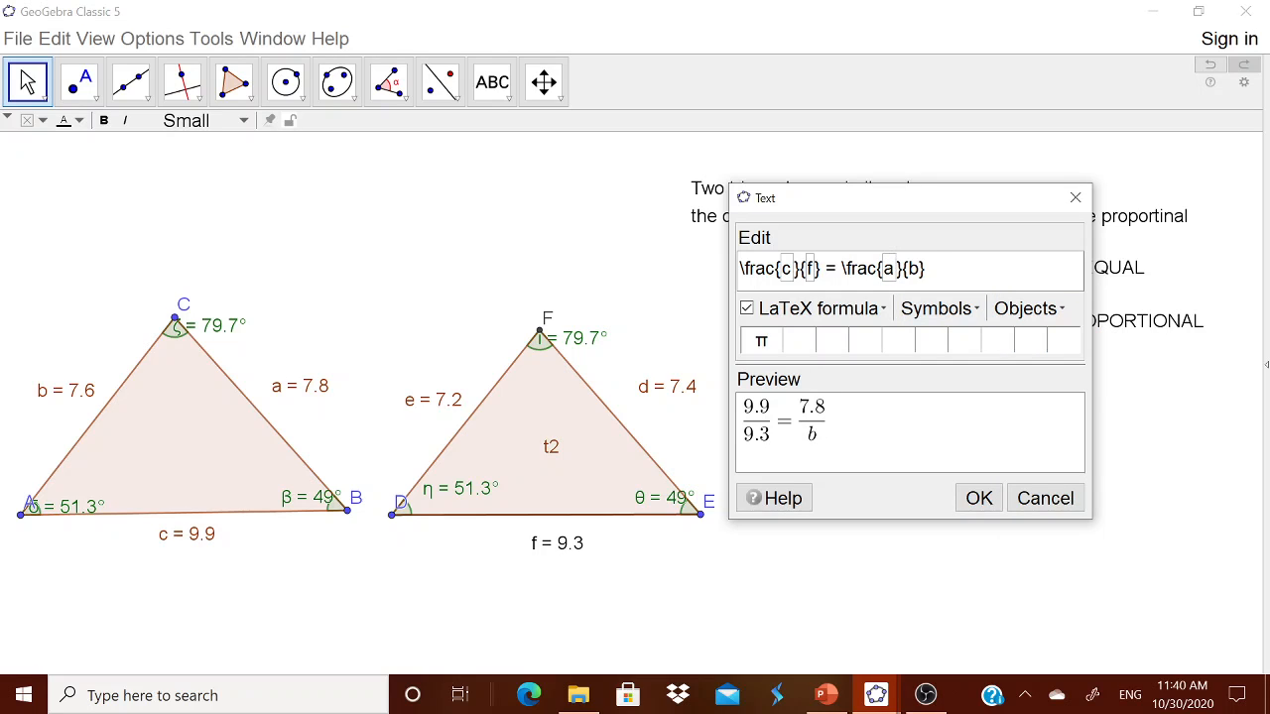
key("shift+Right")
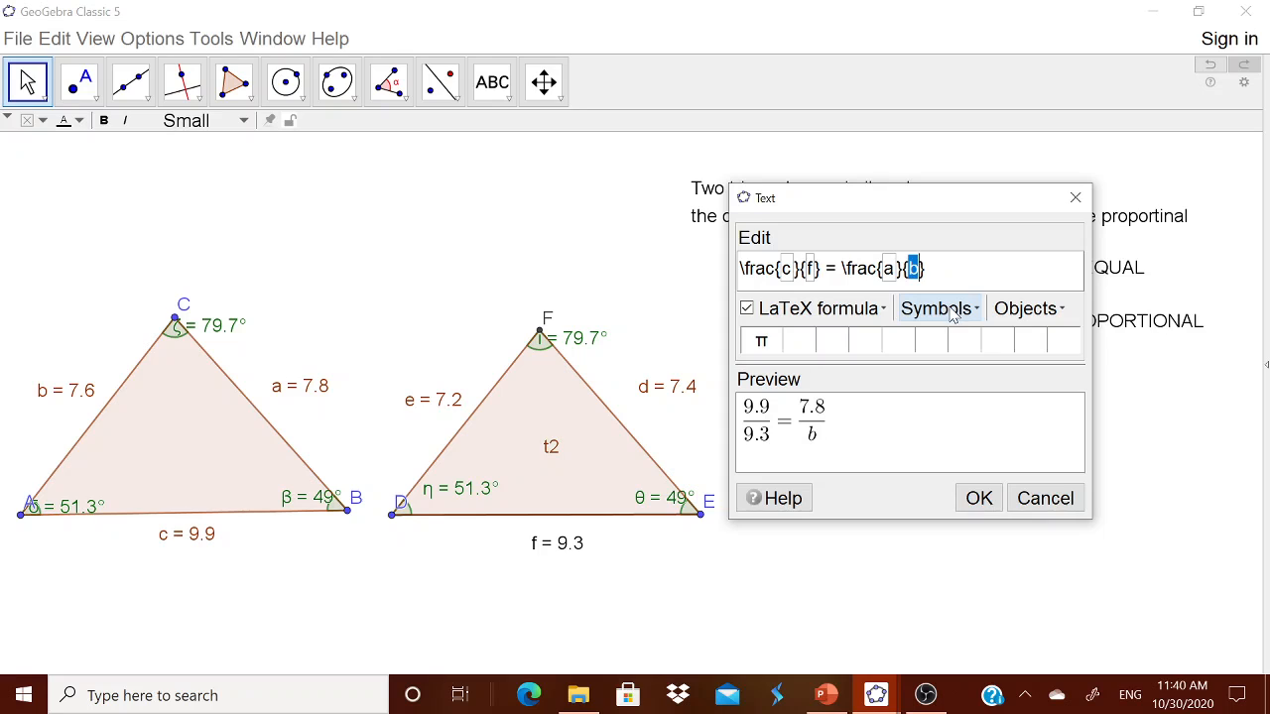
key("BackSpace")
left_click(1029, 309)
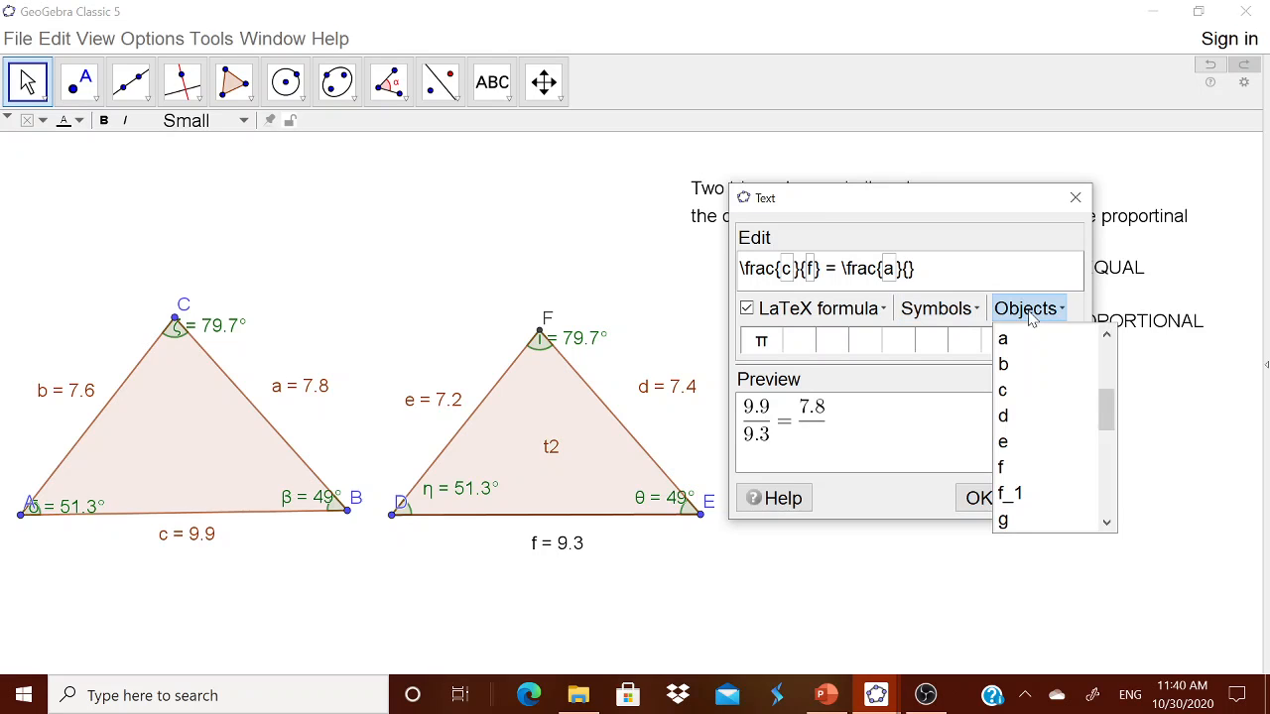
left_click(1022, 411)
key("Right")
type("=")
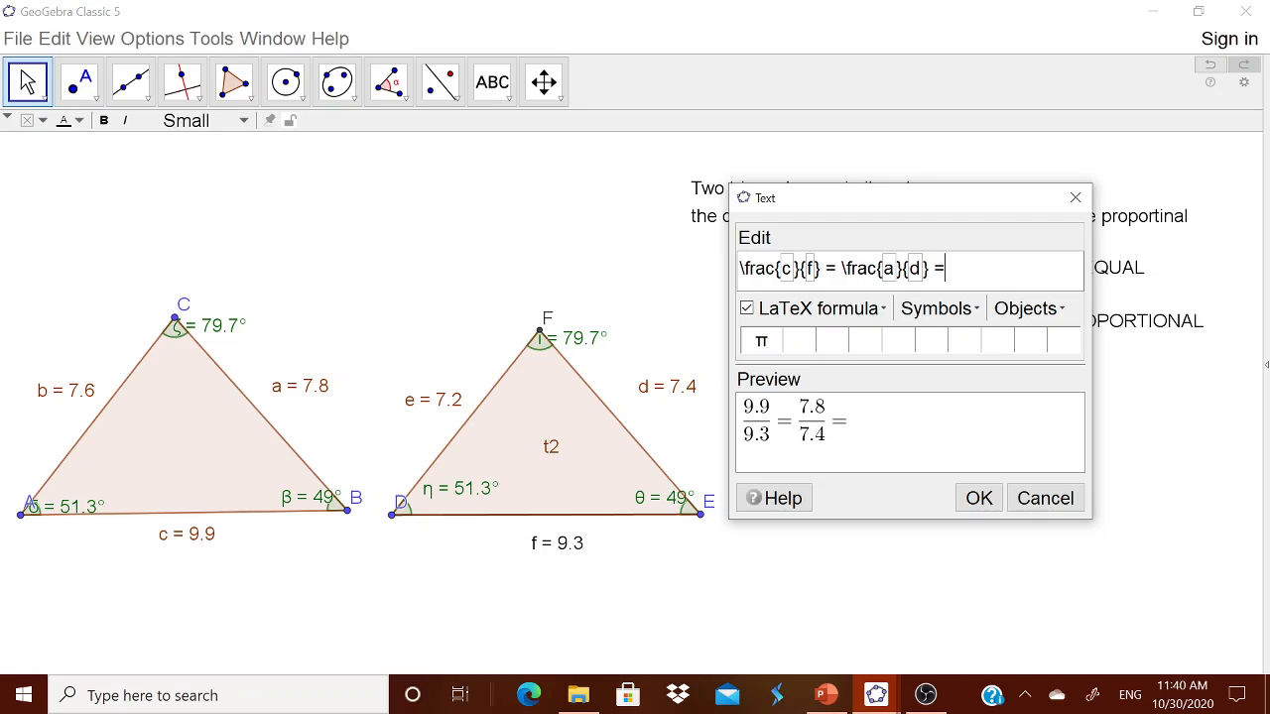
Step: Add a third fraction b over d, correcting its denominator to side d
left_click(836, 318)
mouse_move(836, 337)
left_click(975, 345)
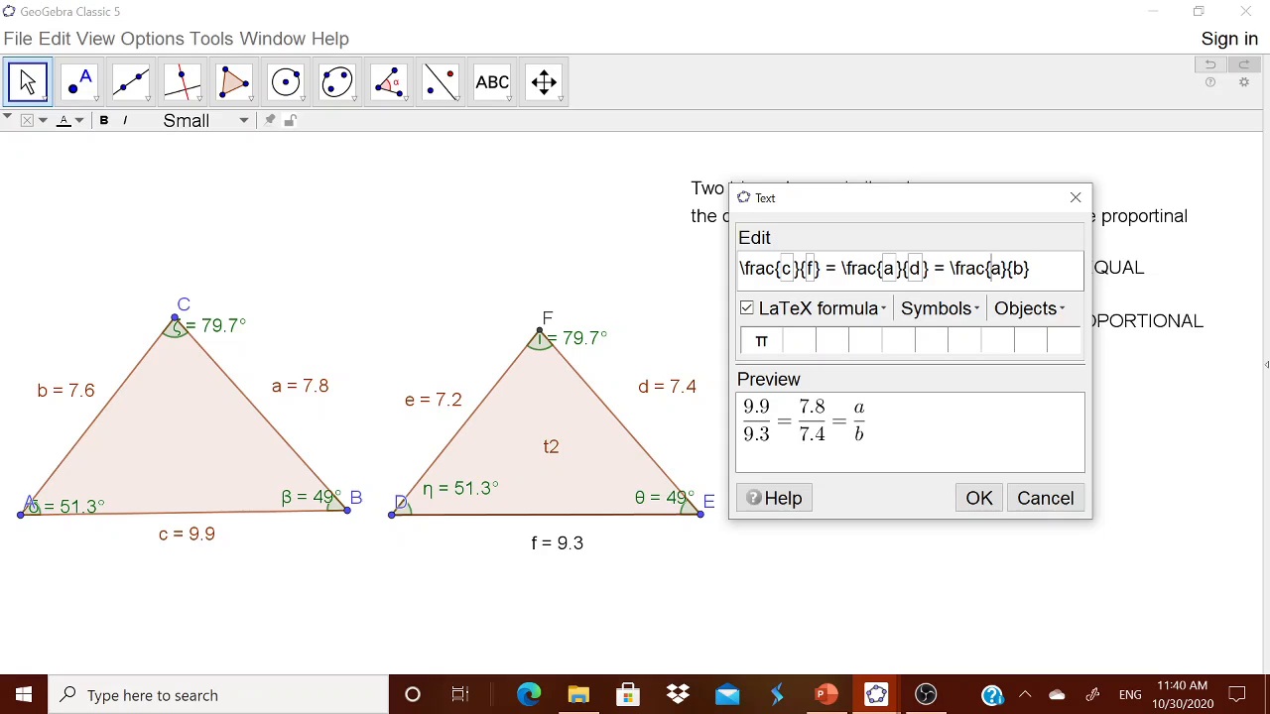
double_click(994, 268)
key("BackSpace")
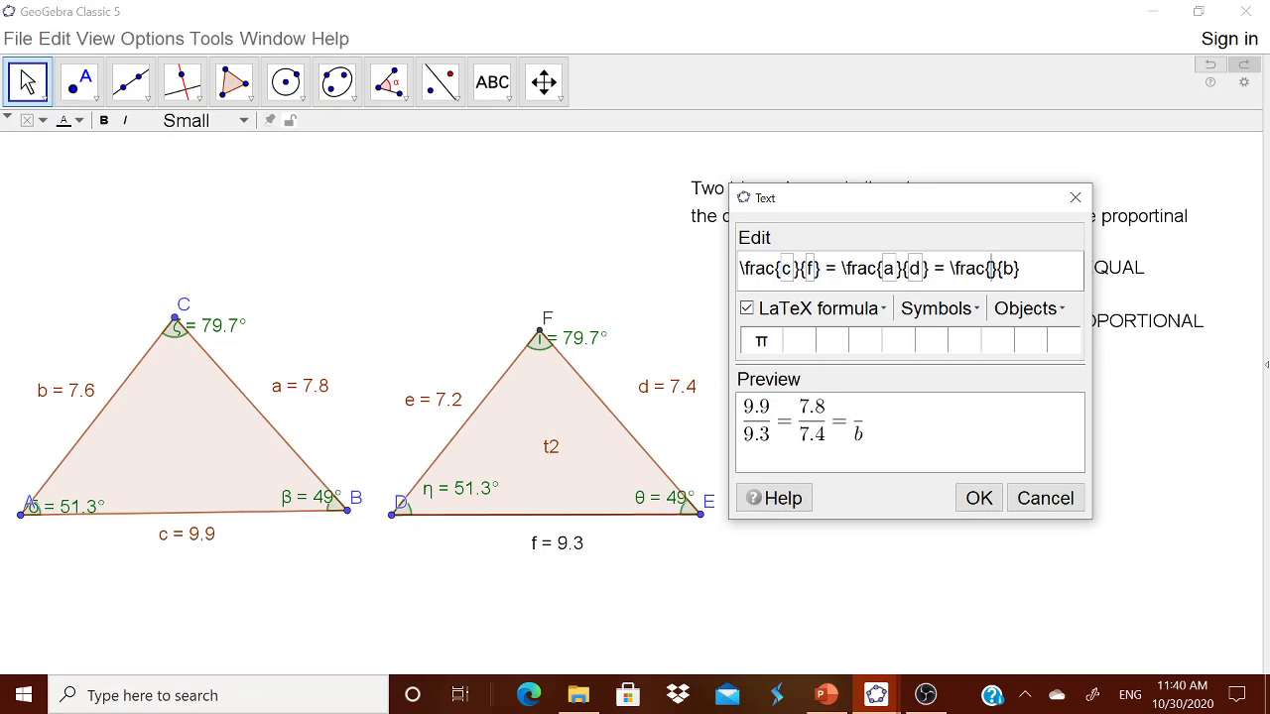
left_click(1009, 309)
left_click(1004, 365)
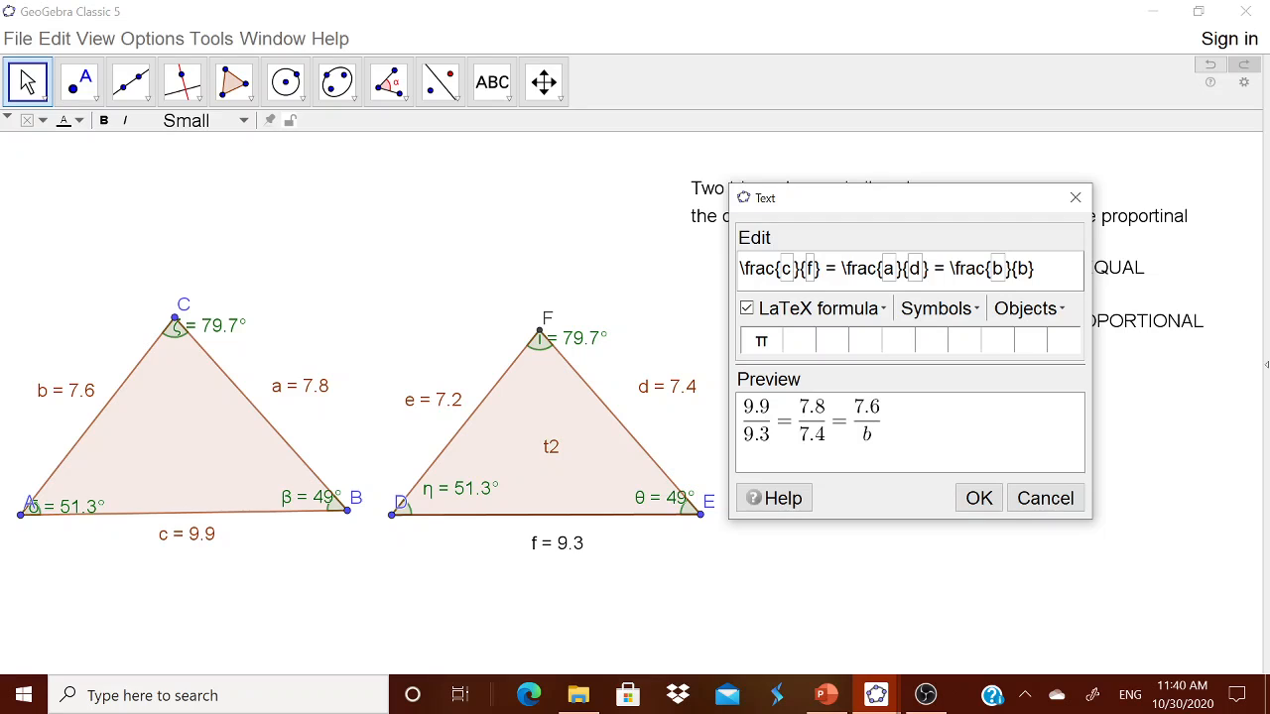
double_click(1021, 268)
key("BackSpace")
left_click(1032, 309)
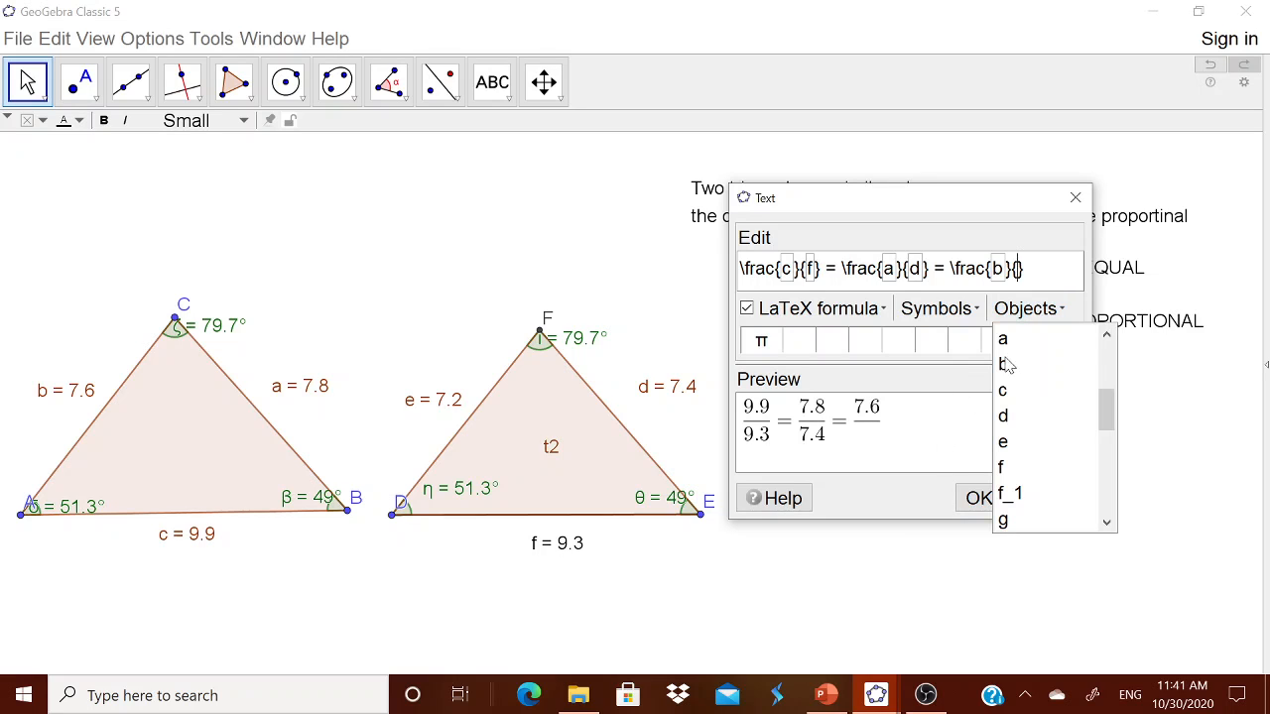
left_click(1009, 417)
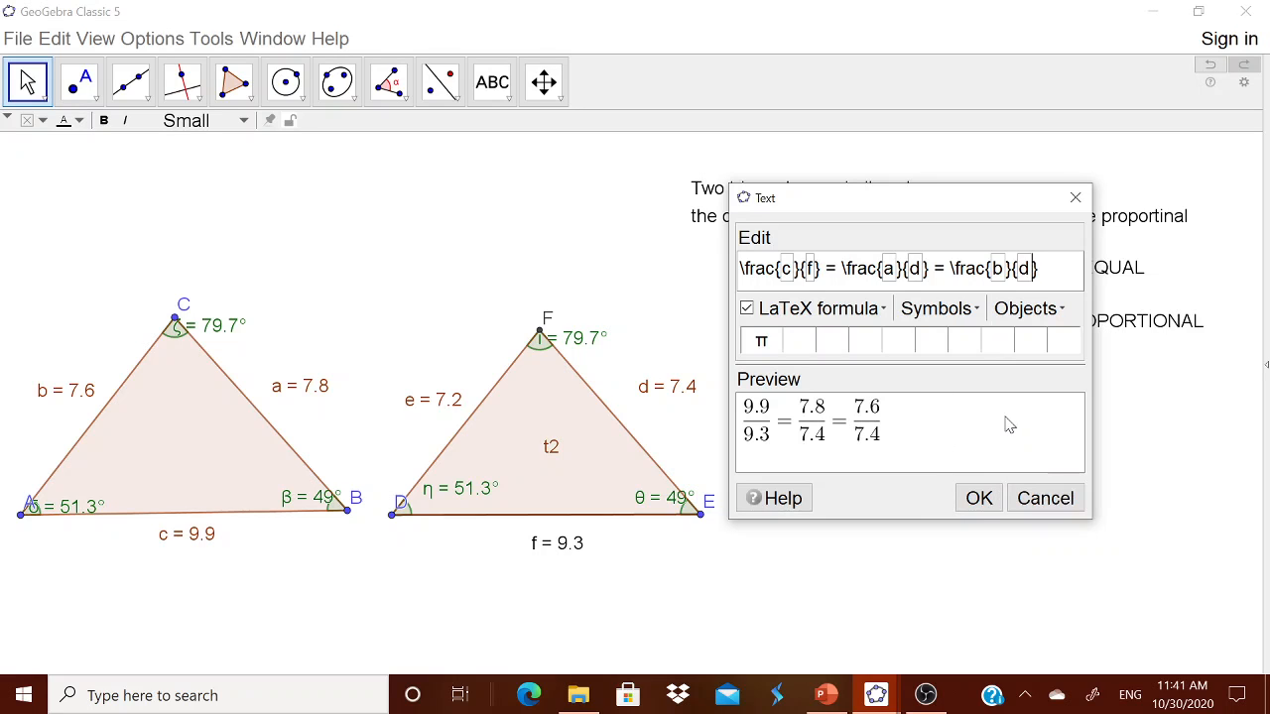
Step: Place the numeric ratio text under the AB/DE formula and show the Input Bar
left_click(978, 498)
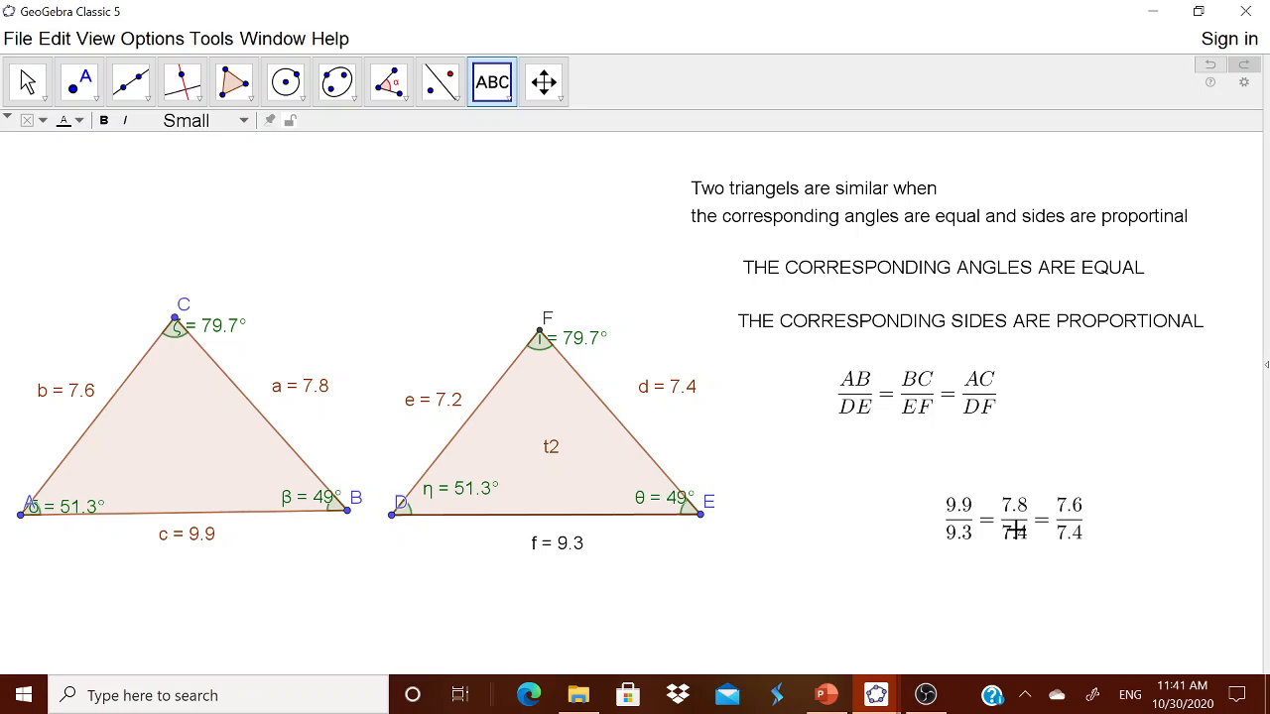
left_click(1013, 532)
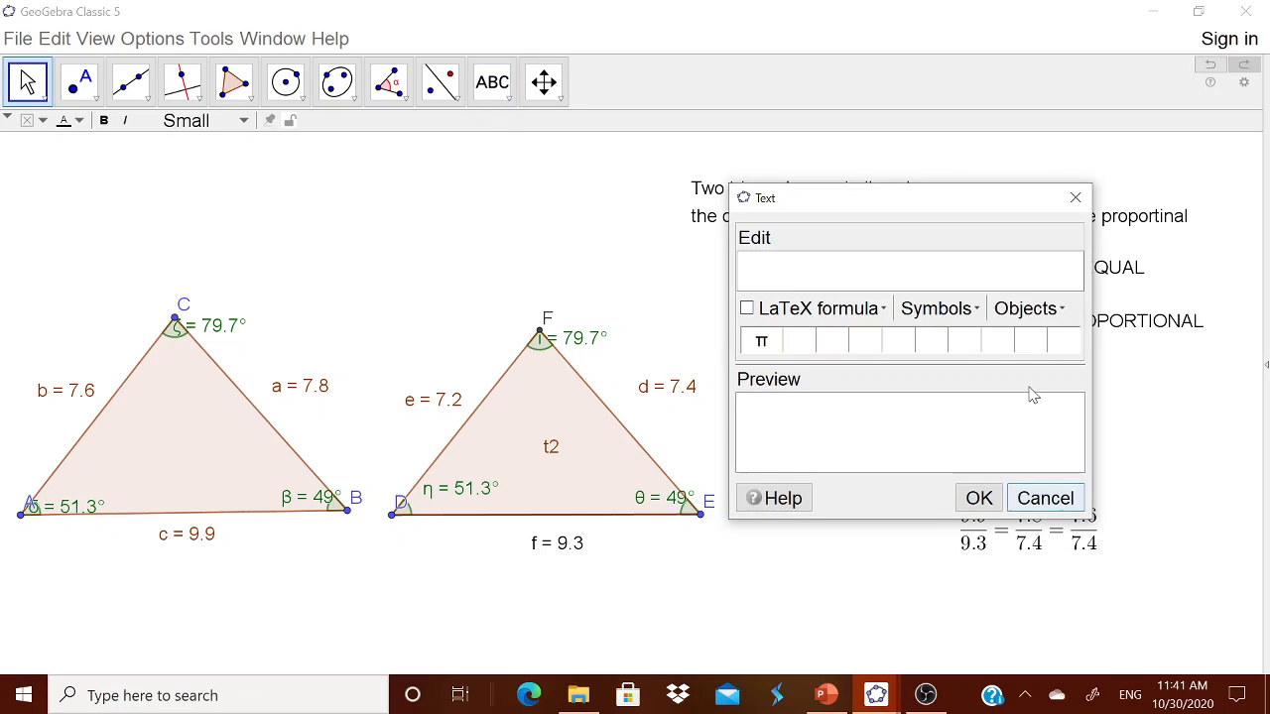
left_click(1075, 198)
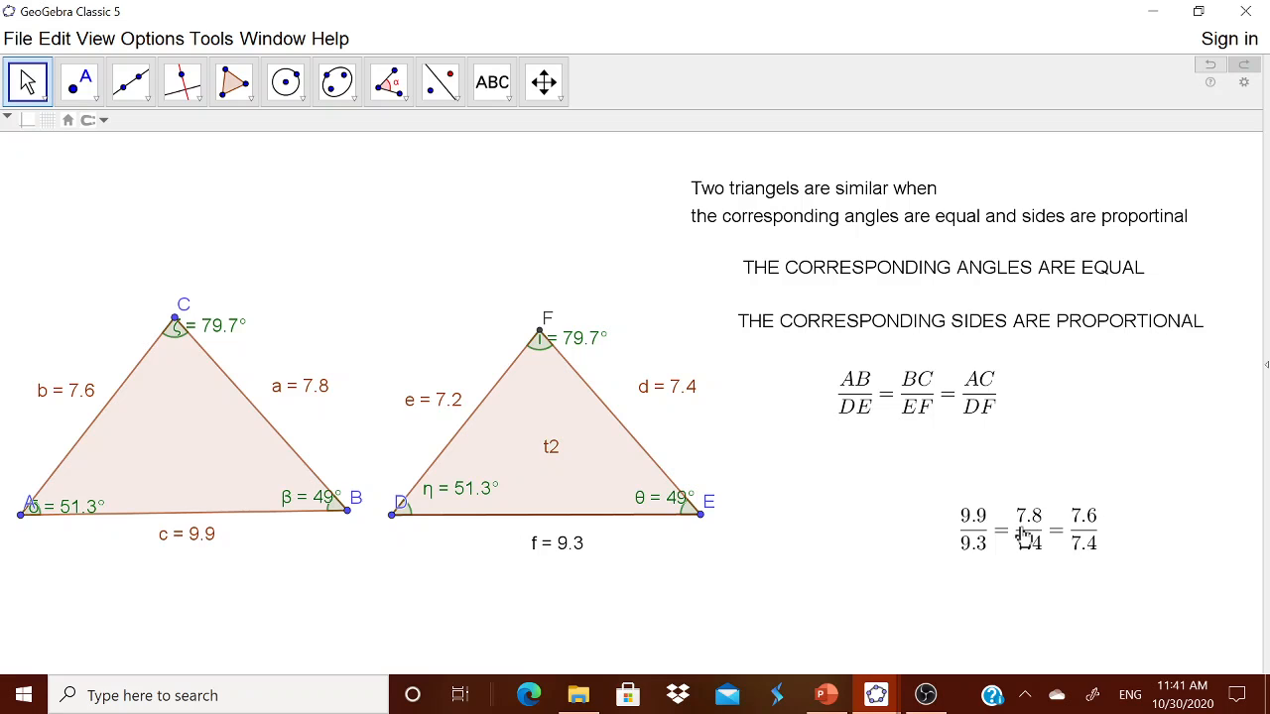
left_click_drag(1026, 526, 917, 476)
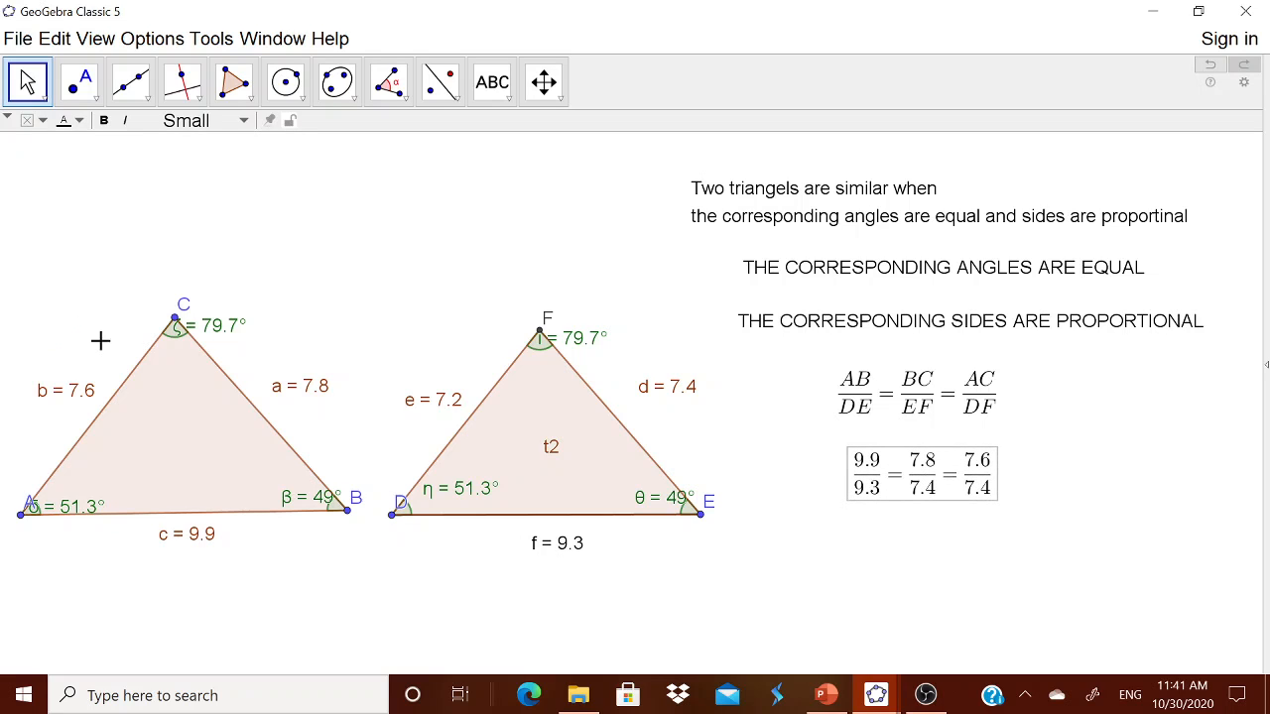
left_click(103, 47)
left_click(119, 288)
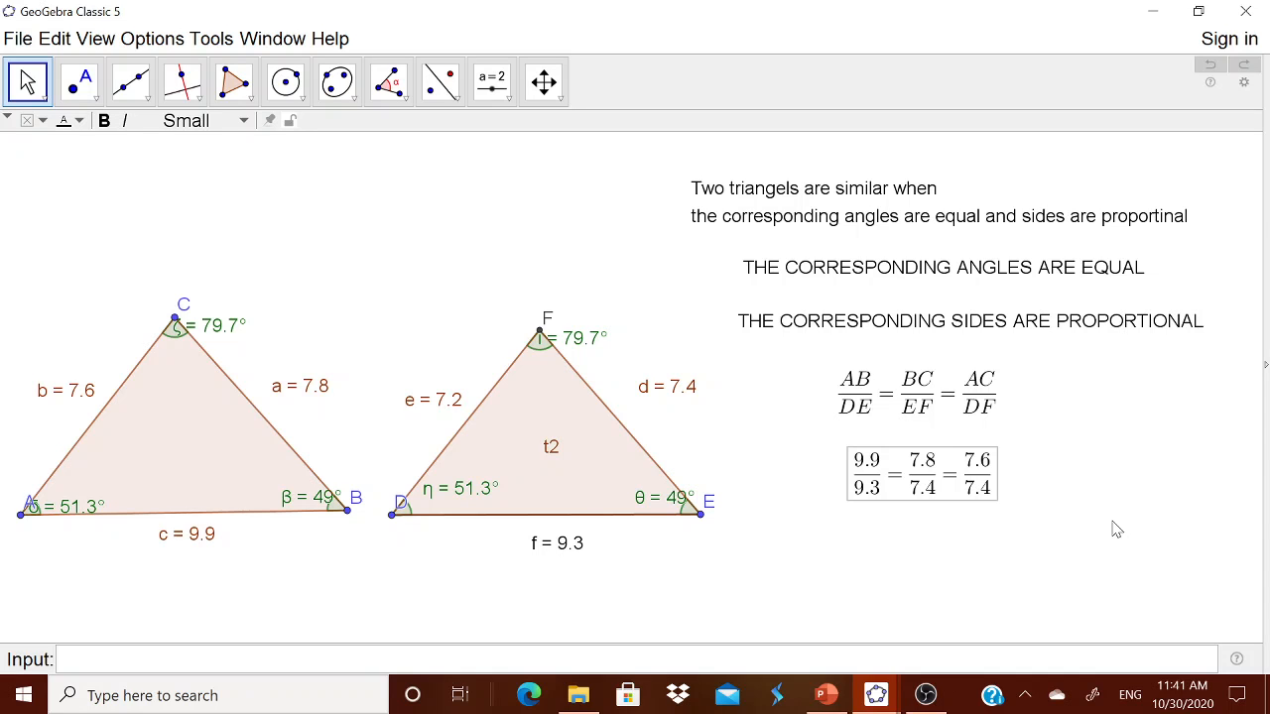
Step: Undo the last change and switch to the Geometry layout, hiding algebra list and axes
key("ctrl+z")
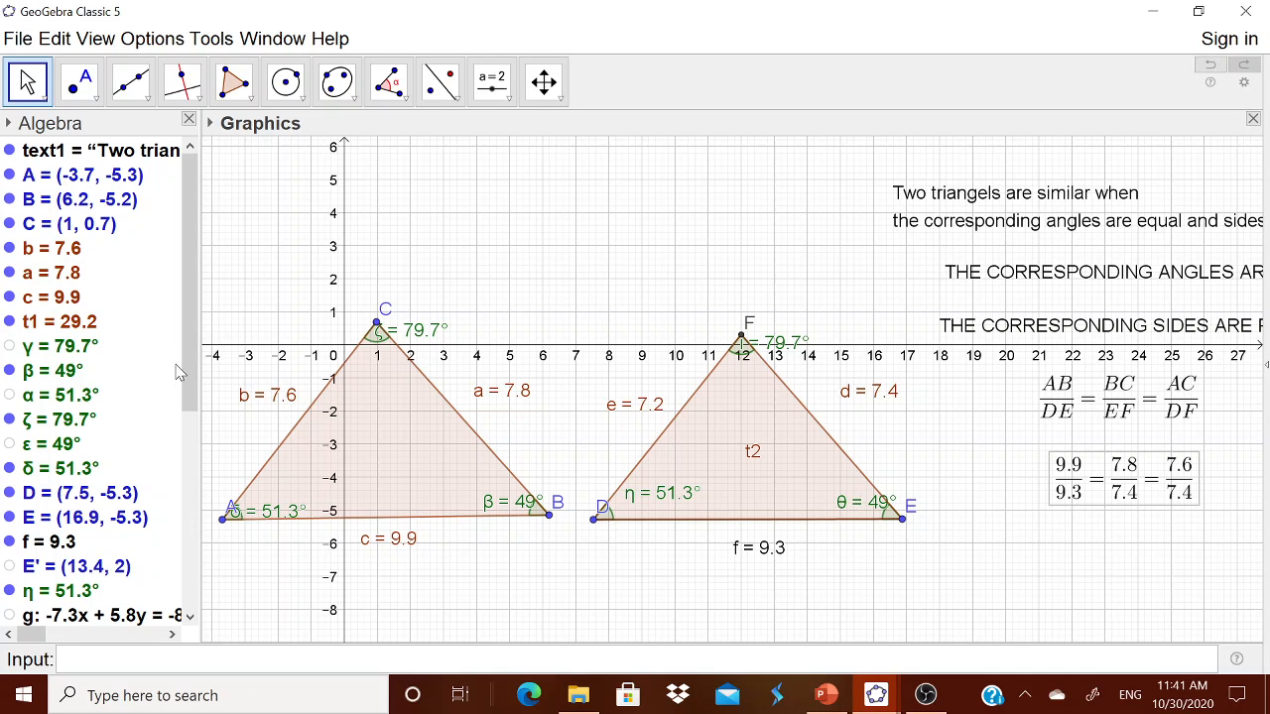
left_click_drag(184, 373, 165, 586)
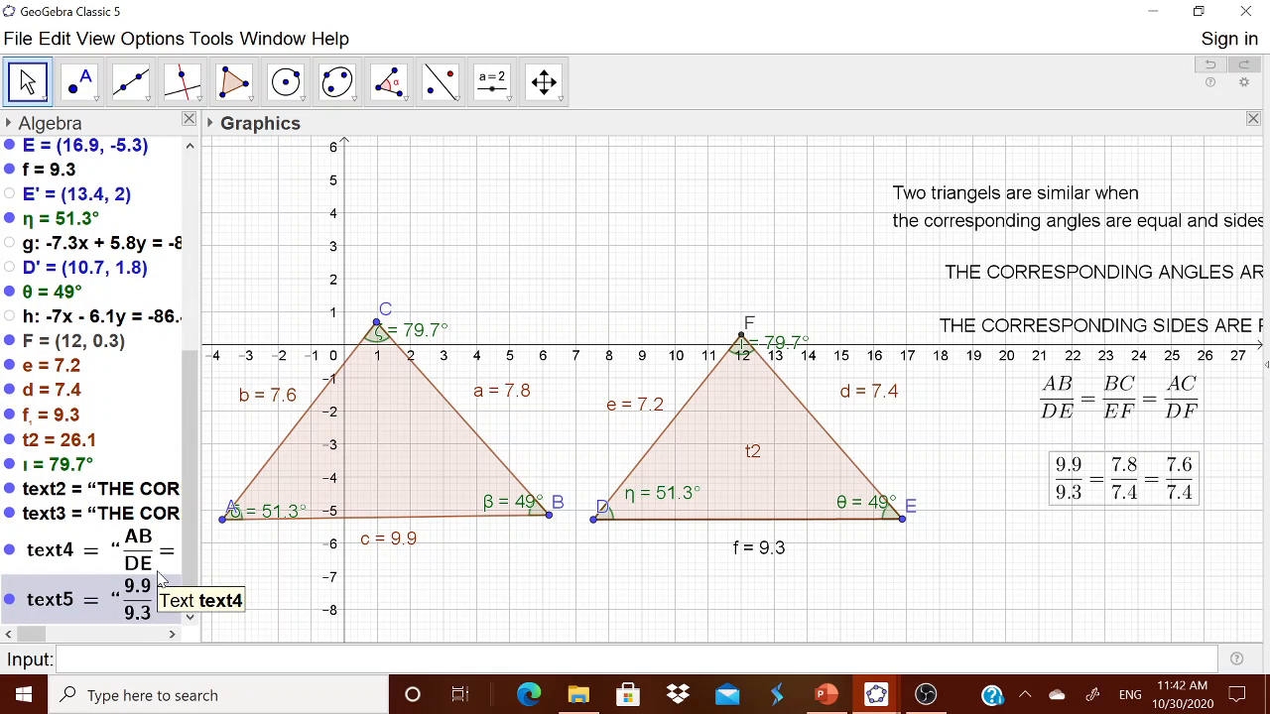
left_click(1264, 367)
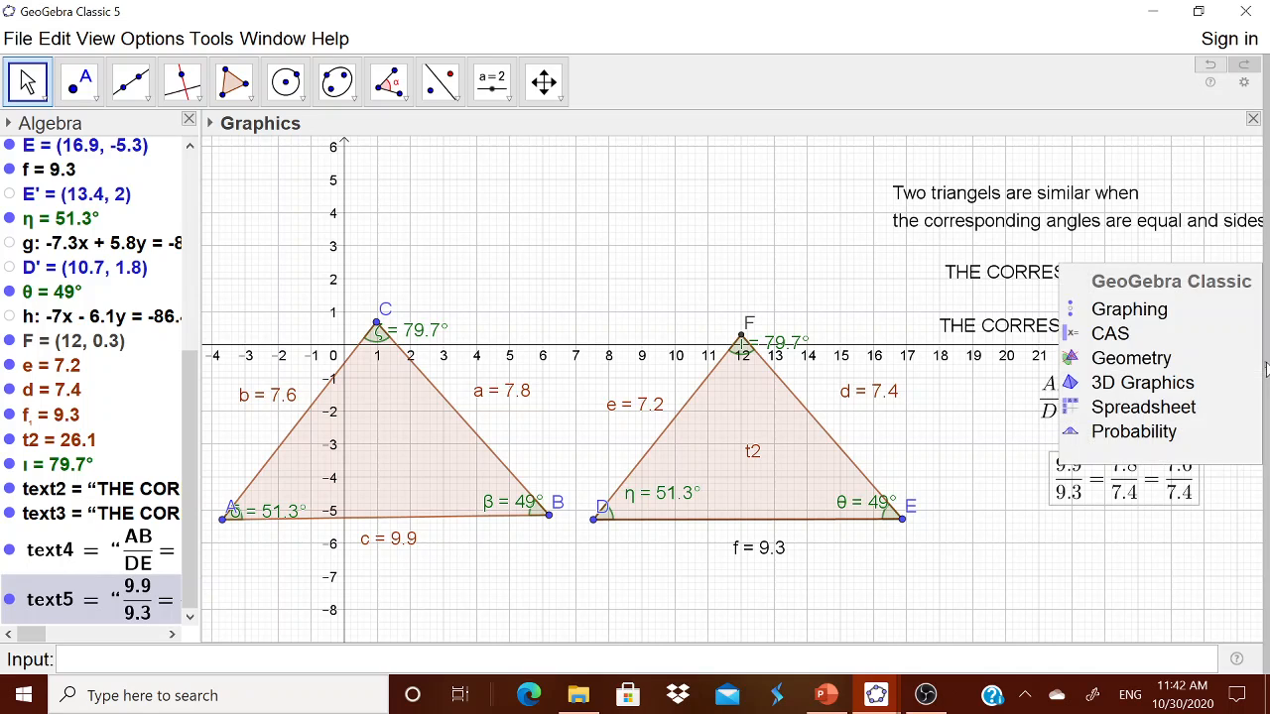
left_click(1159, 358)
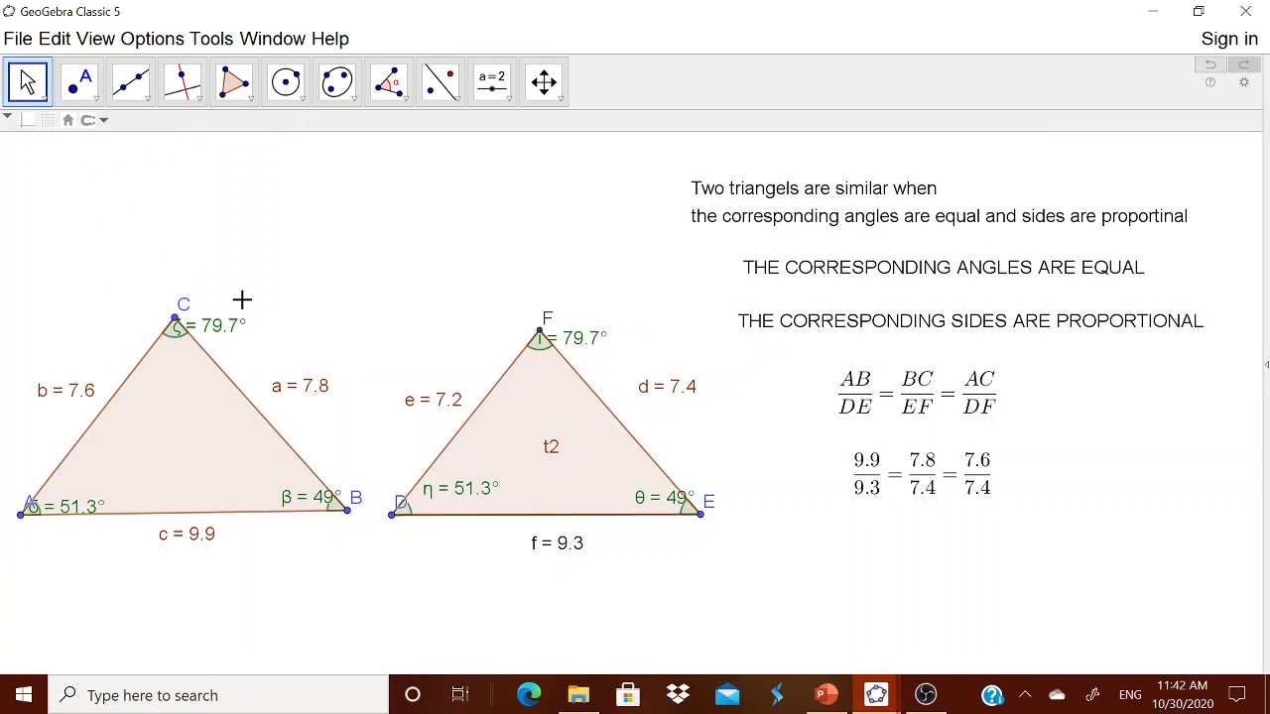
Step: Show the Input Bar again and define g = c/f
left_click(89, 41)
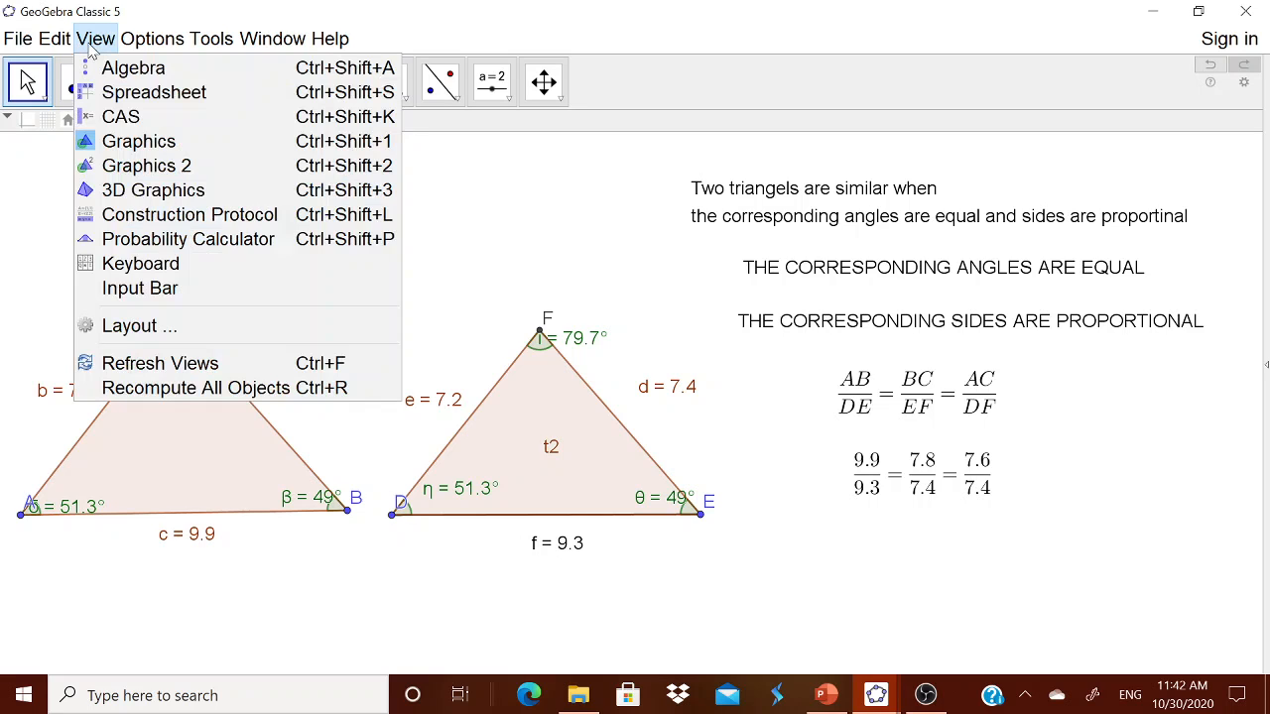
left_click(135, 290)
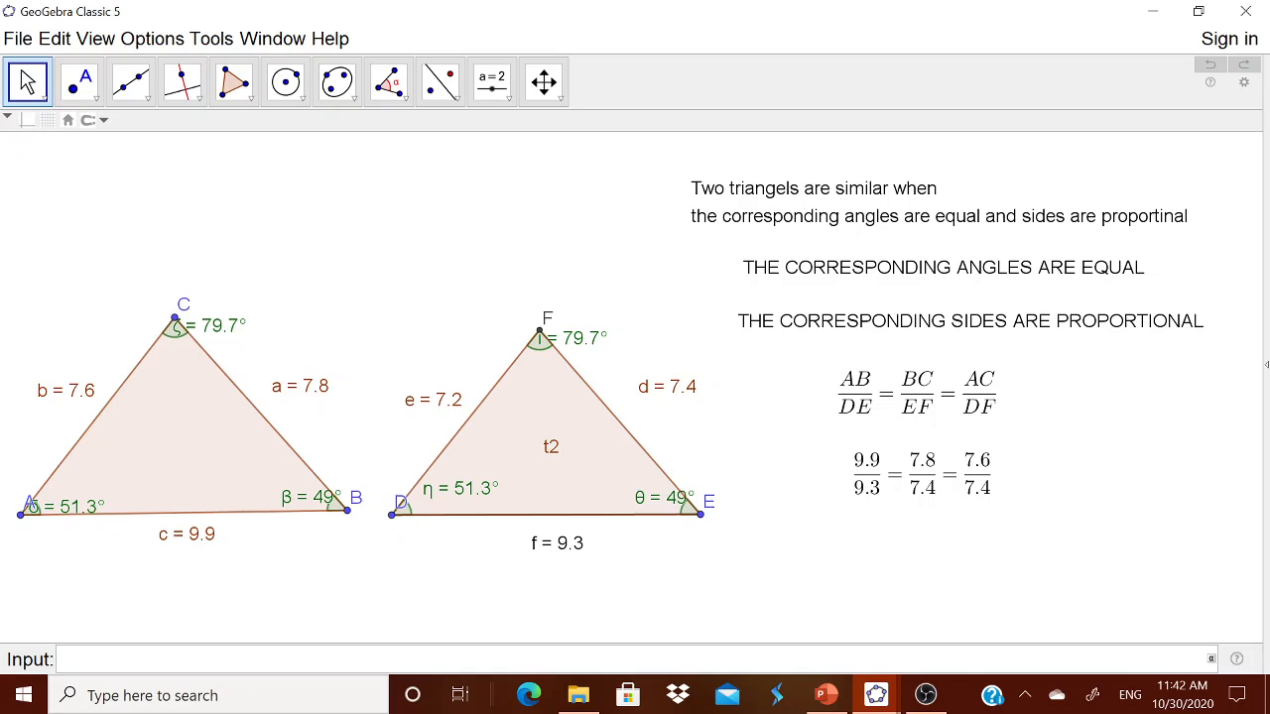
type("G")
key("BackSpace")
type("g=")
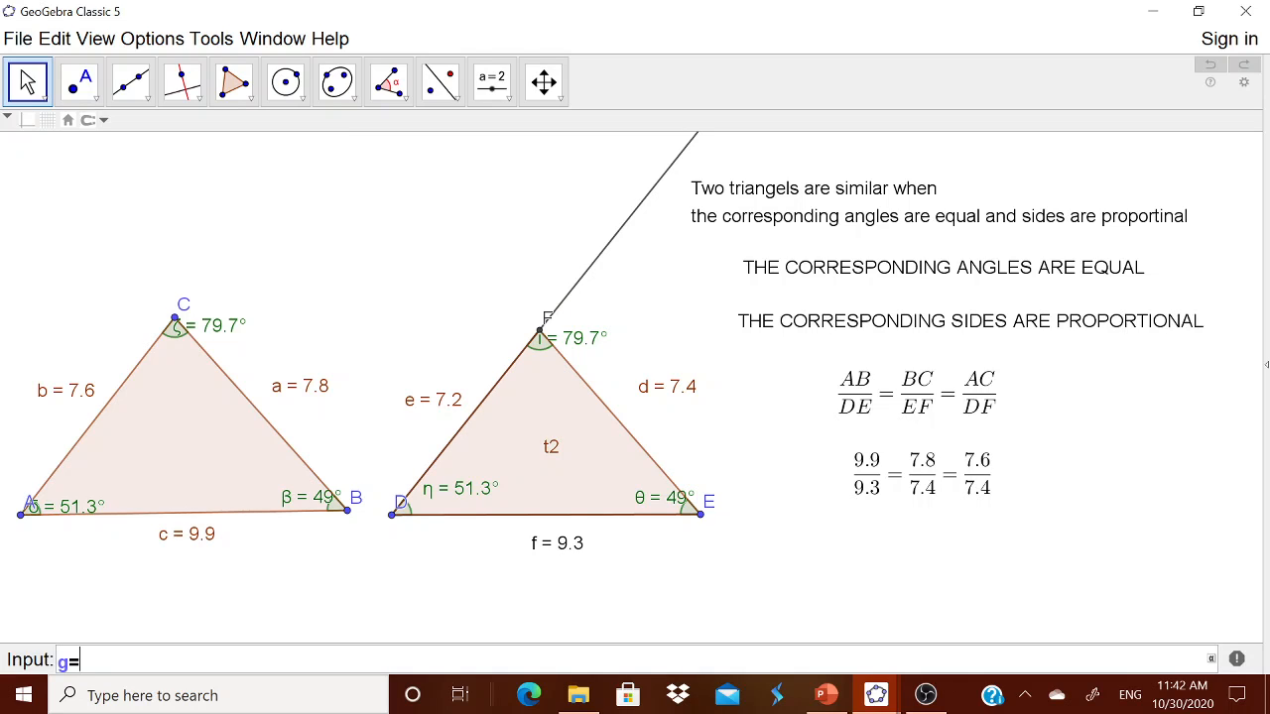
type("c/f")
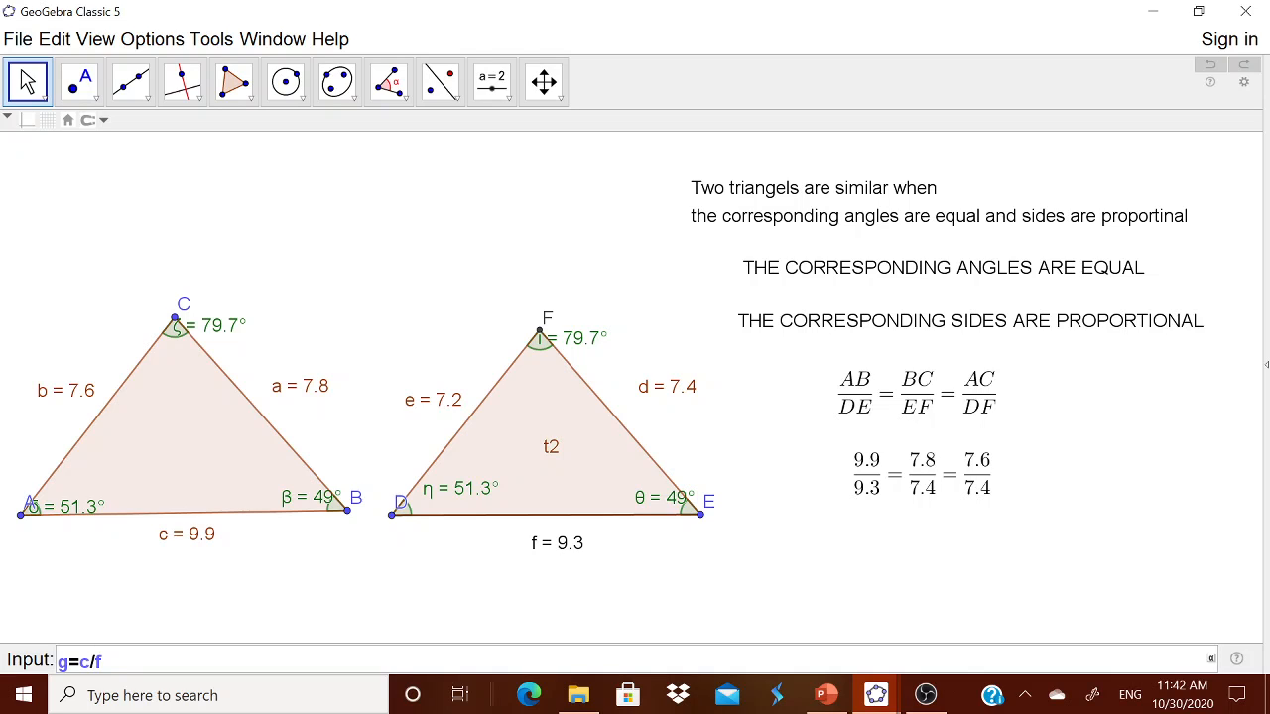
key("Return")
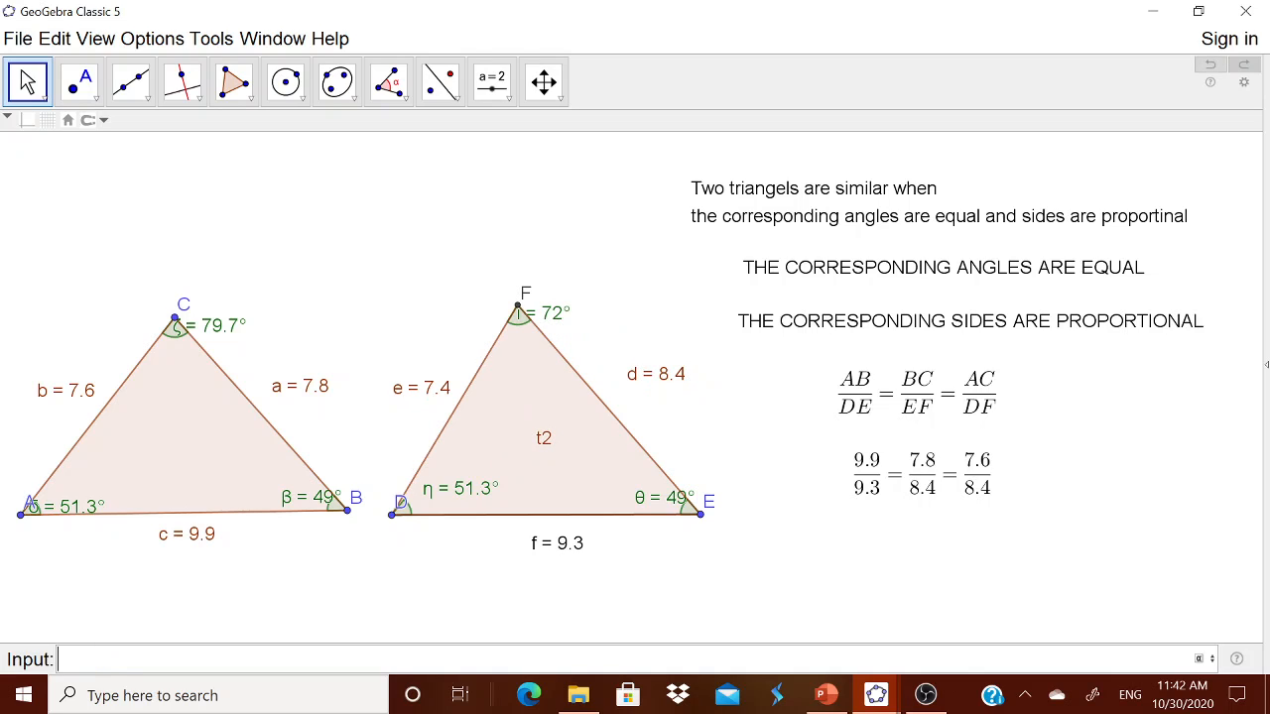
left_click(1266, 364)
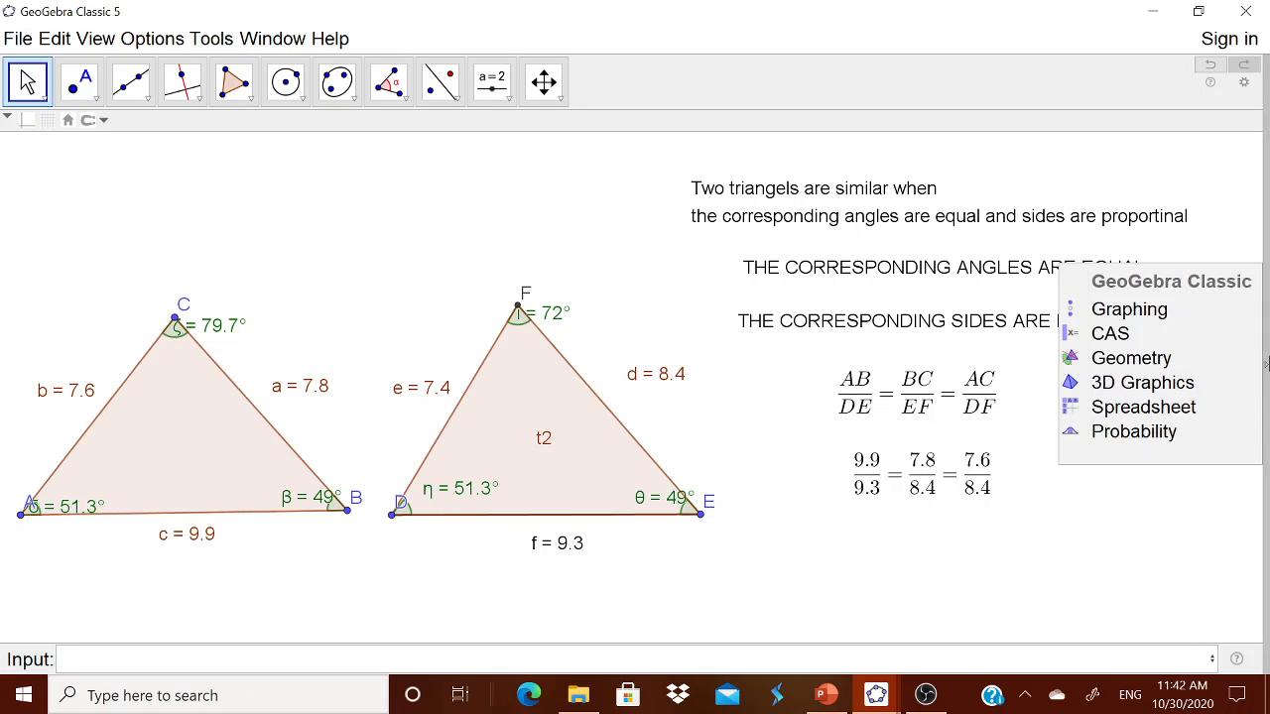
Step: Show the algebra list in the Graphing layout and try defining h = a/d, dismissing the circular-definition error
left_click(1162, 314)
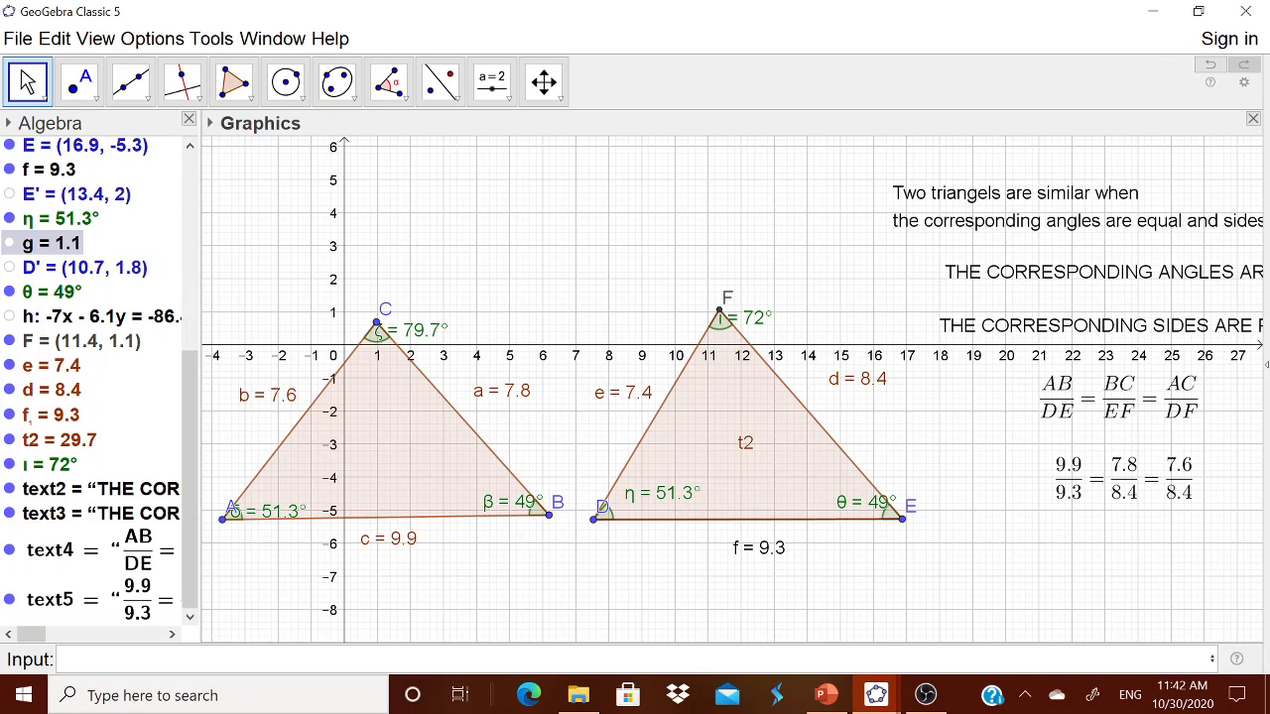
type("h")
type("==")
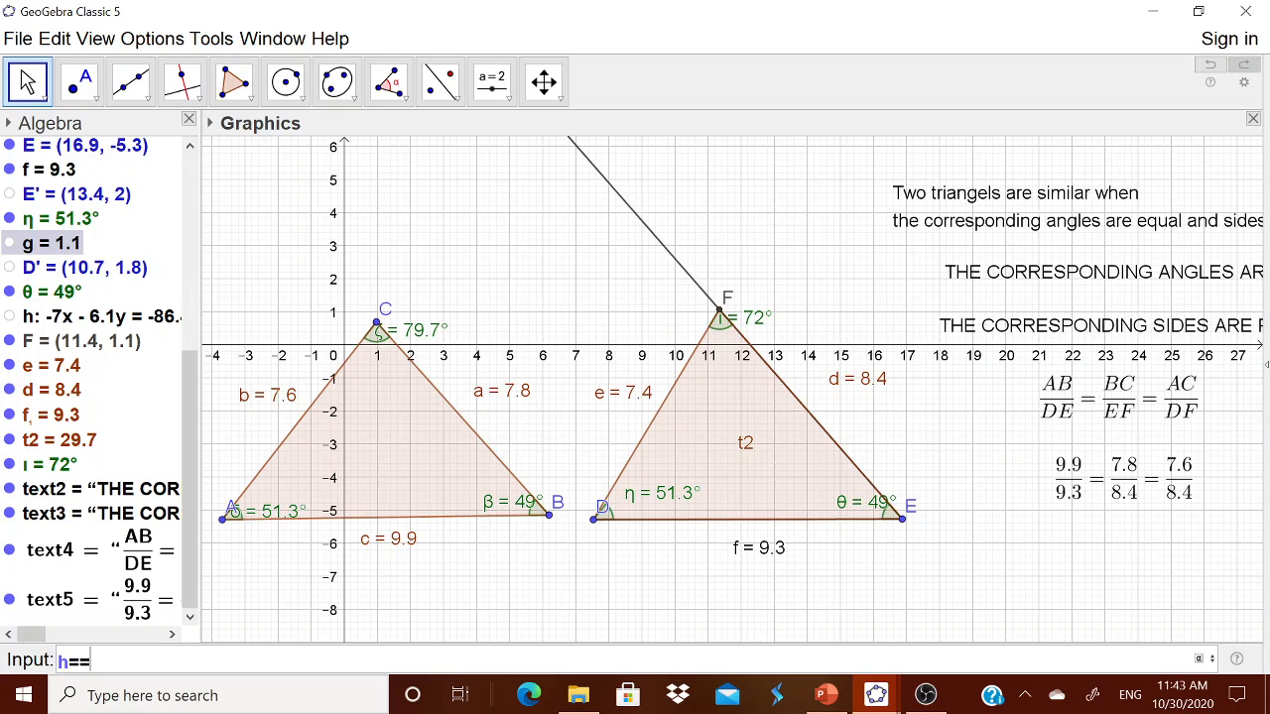
key("BackSpace")
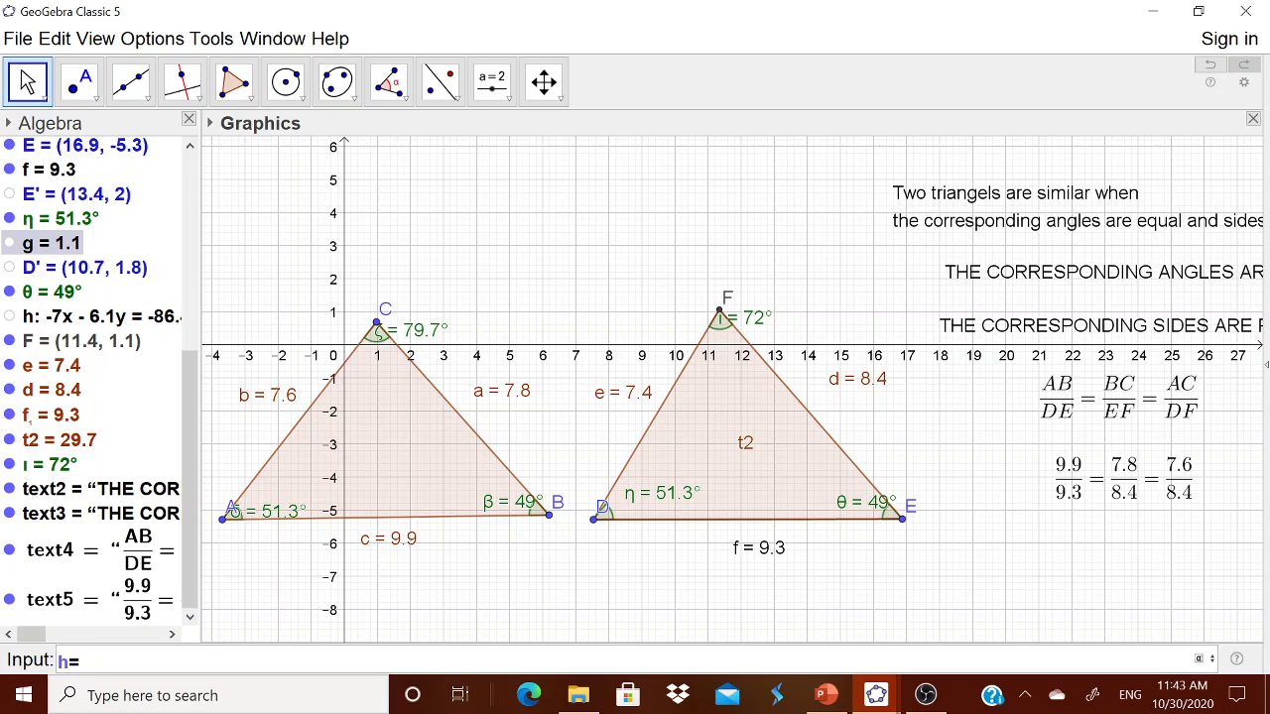
type("a/d")
key("Return")
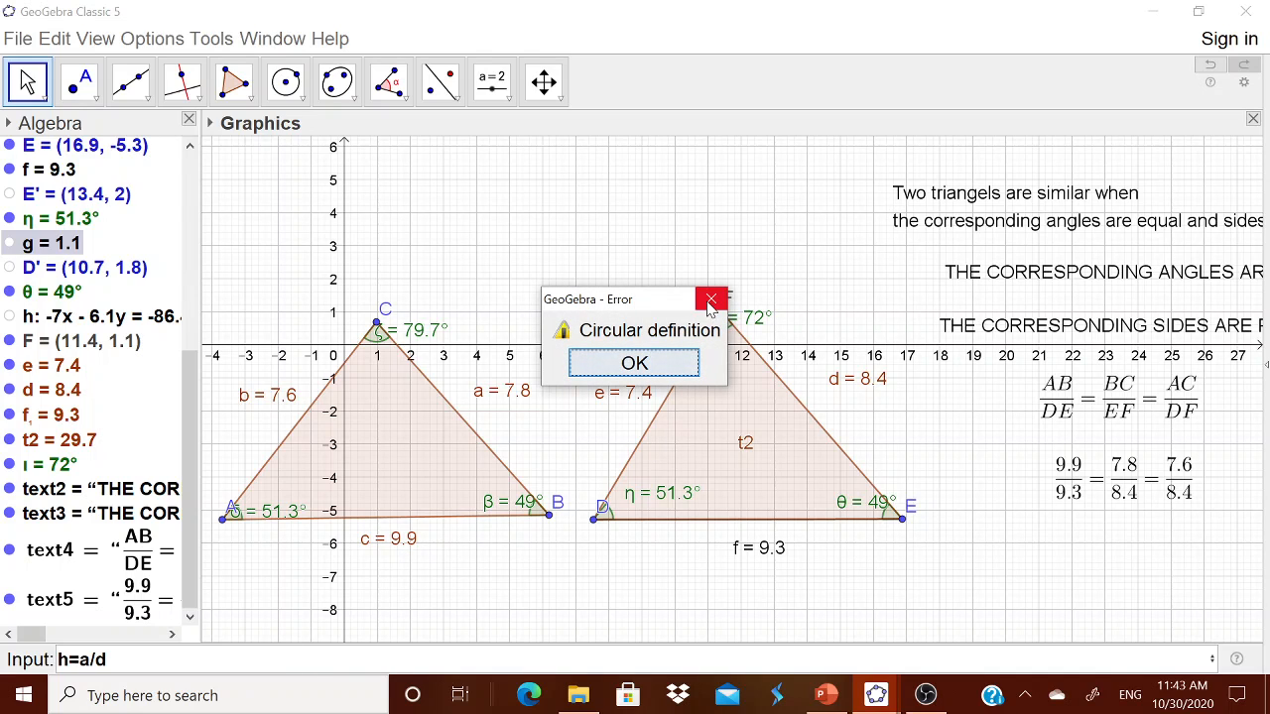
key("Return")
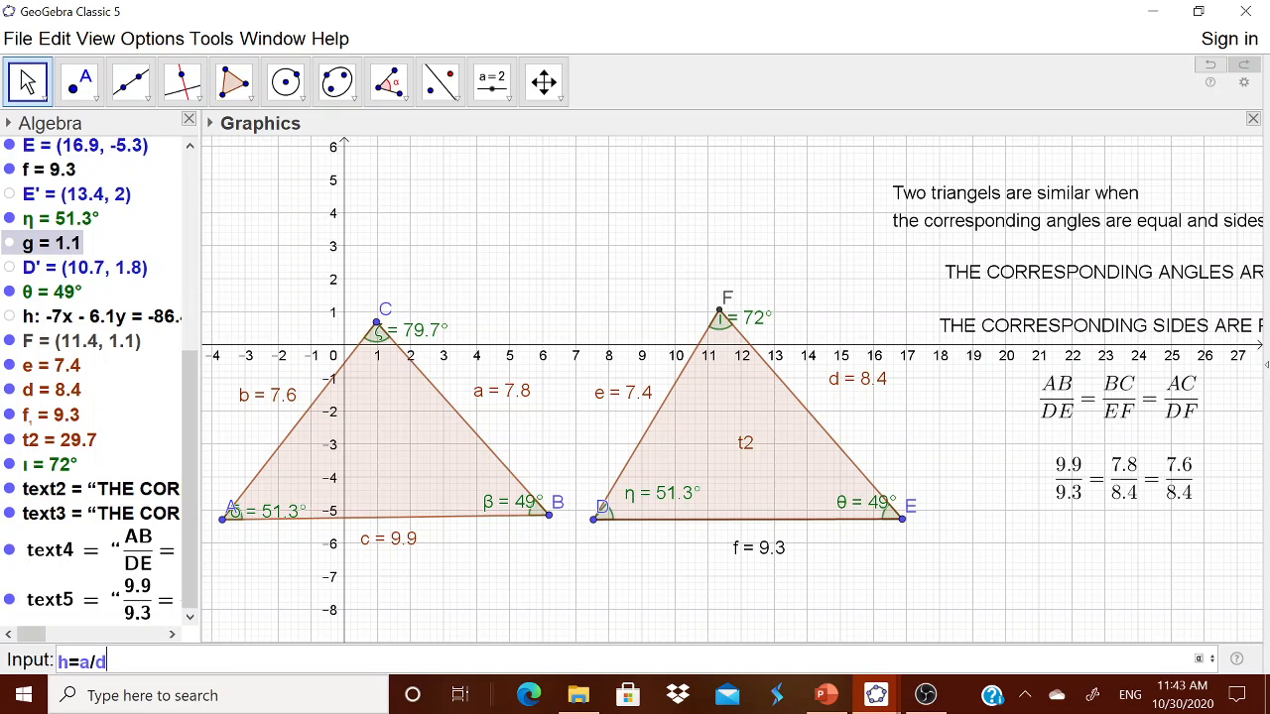
Step: Clear the rejected h = a/d entry from the Input bar
key("Home")
key("shift+Right")
key("Delete")
key("Return")
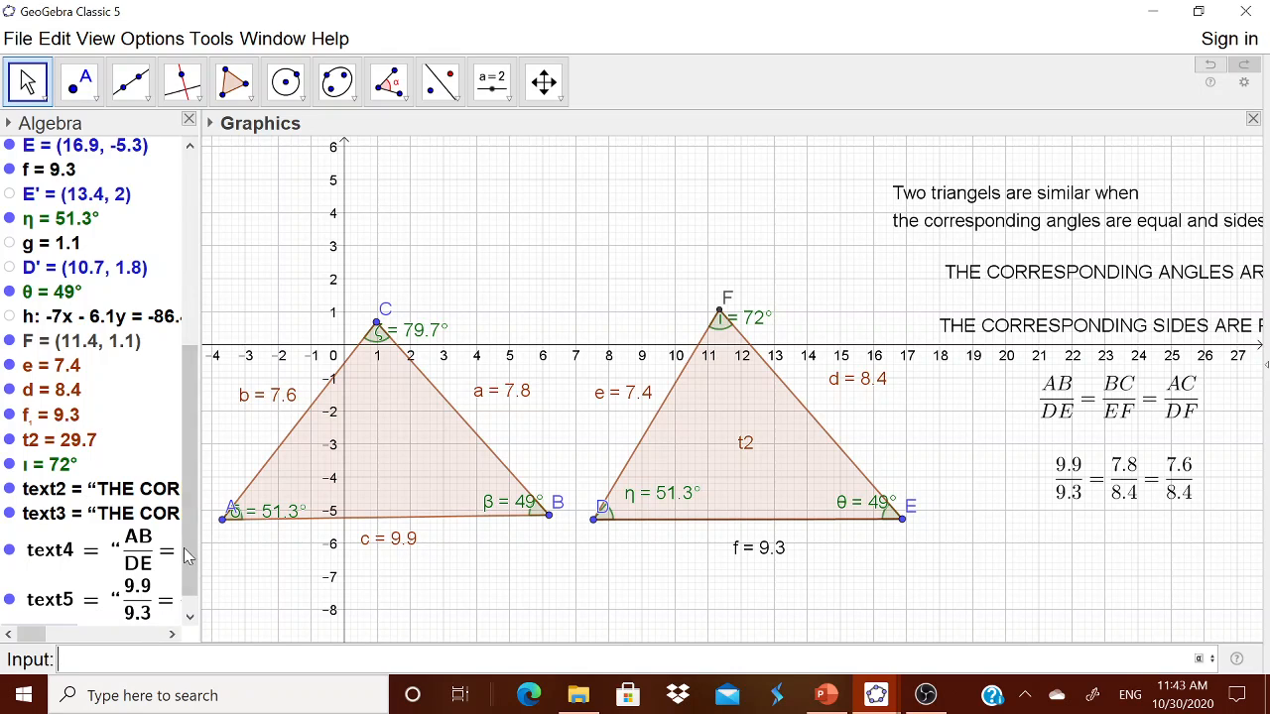
mouse_move(186, 550)
left_mouse_down()
mouse_move(183, 578)
mouse_move(191, 557)
left_mouse_up()
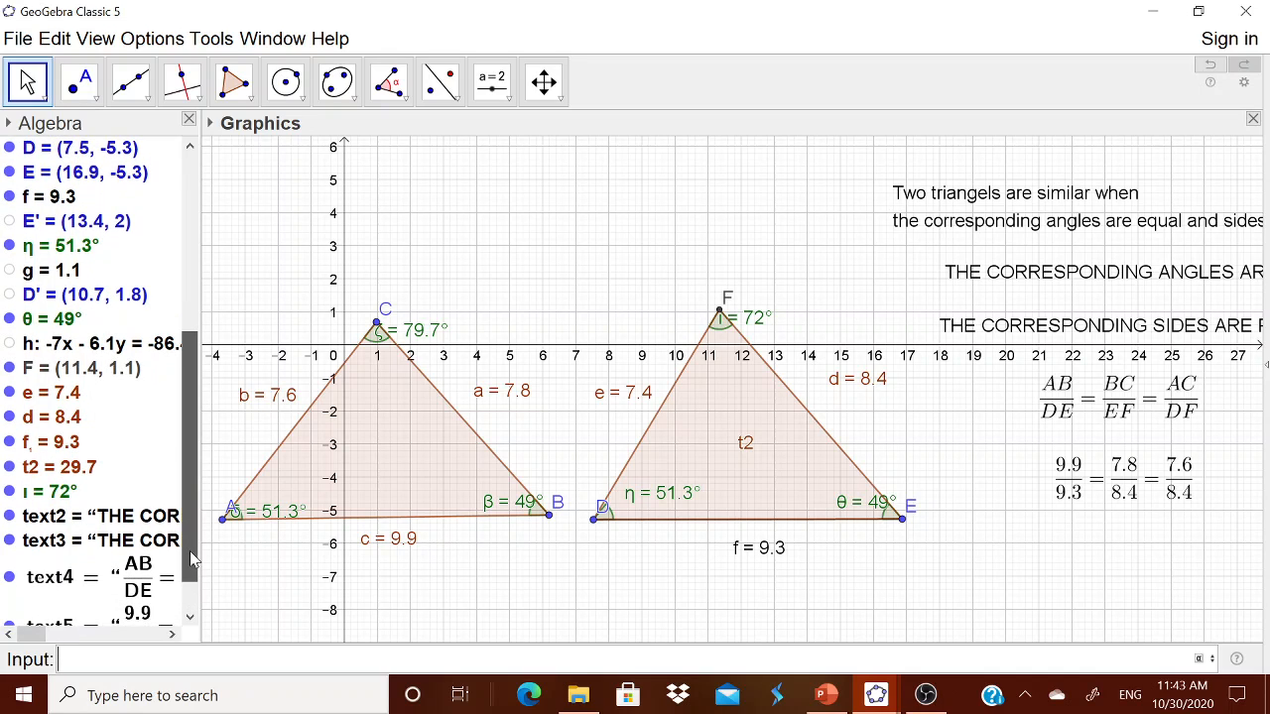
left_click_drag(192, 558, 192, 566)
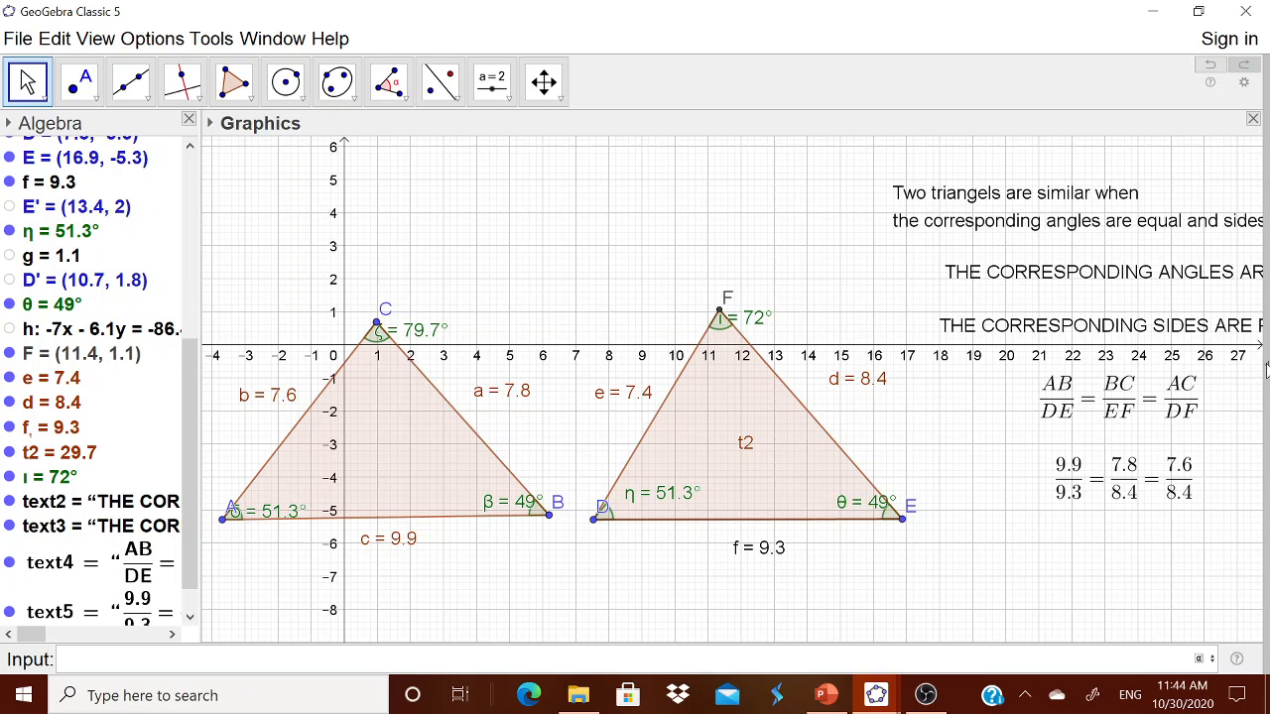
Step: Return to the Geometry layout and drag B down-right so the ratios read 12.5/9.3 = 11.9/11.2 = 7.6/11.2
left_click(1265, 369)
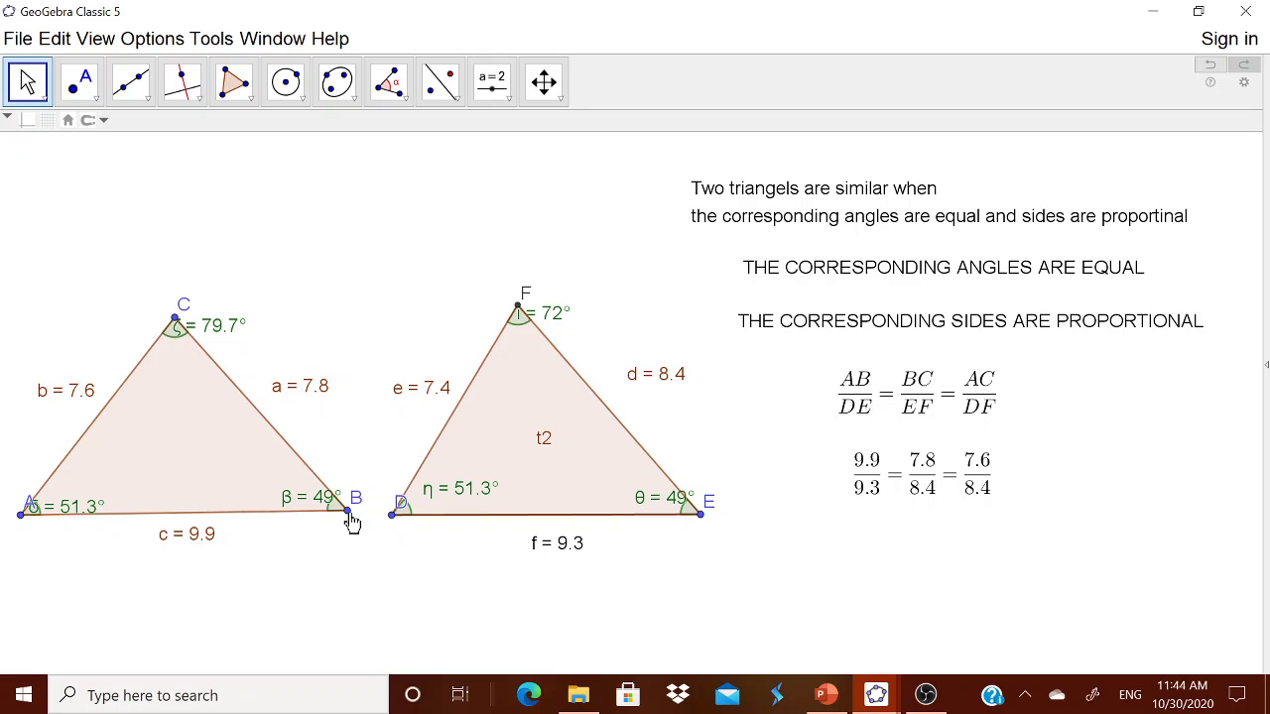
left_click_drag(349, 514, 416, 626)
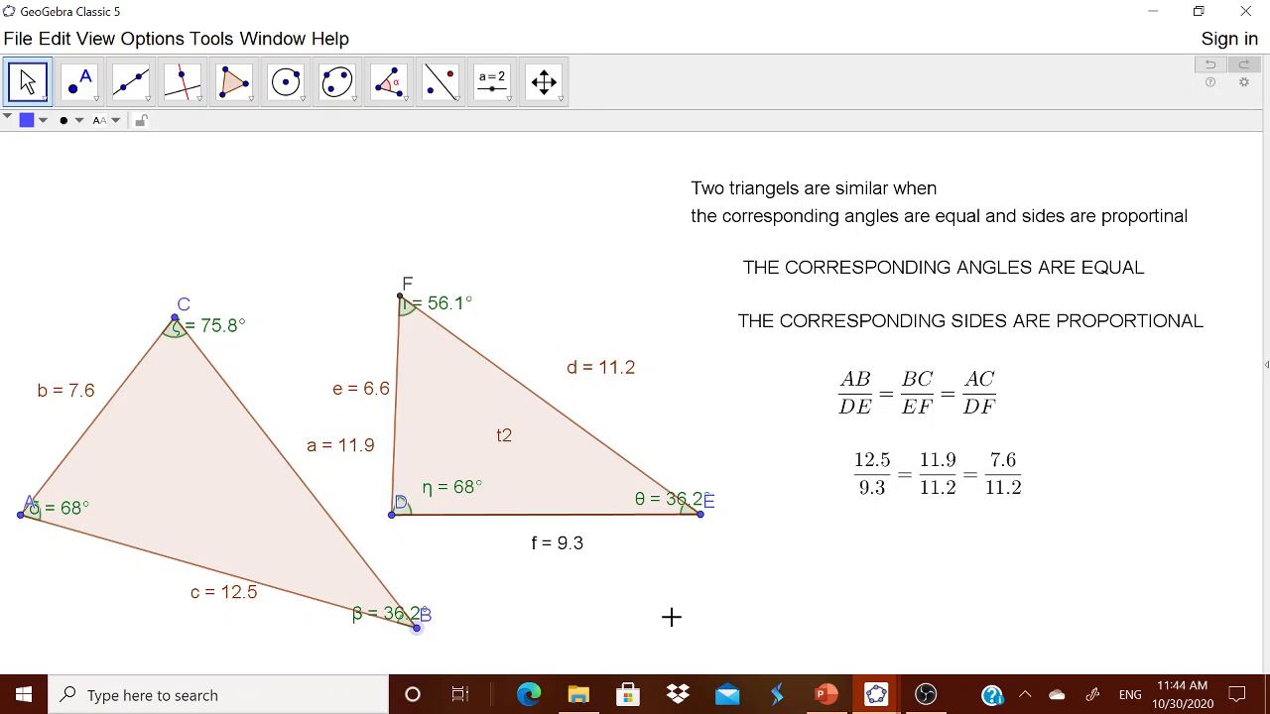